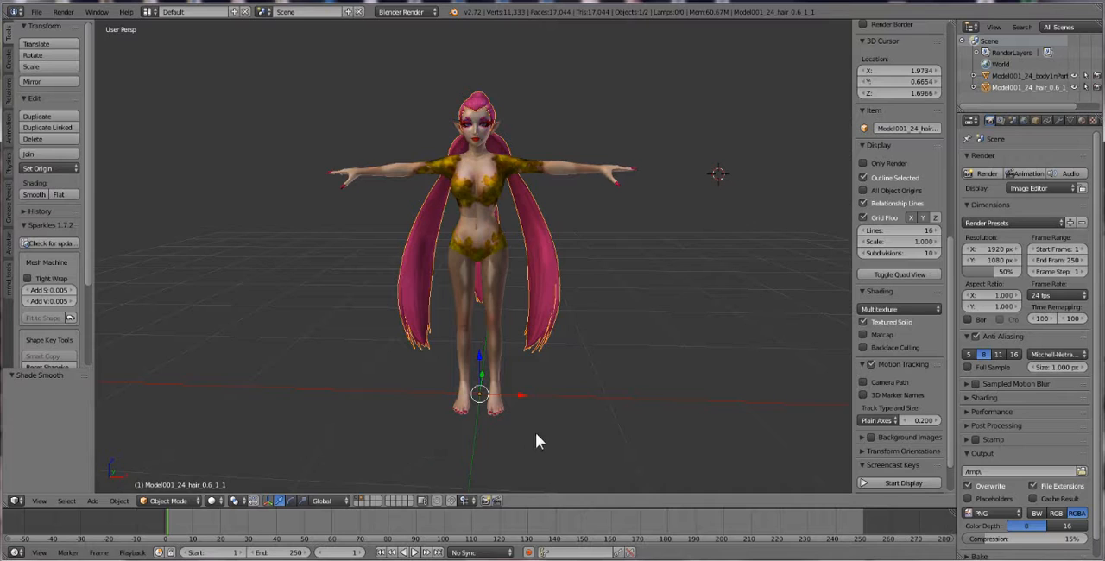
# Turn on the screencast key display and set its mouse display to Text
pyautogui.click(897, 483)
pyautogui.scroll(-3, 898, 367)
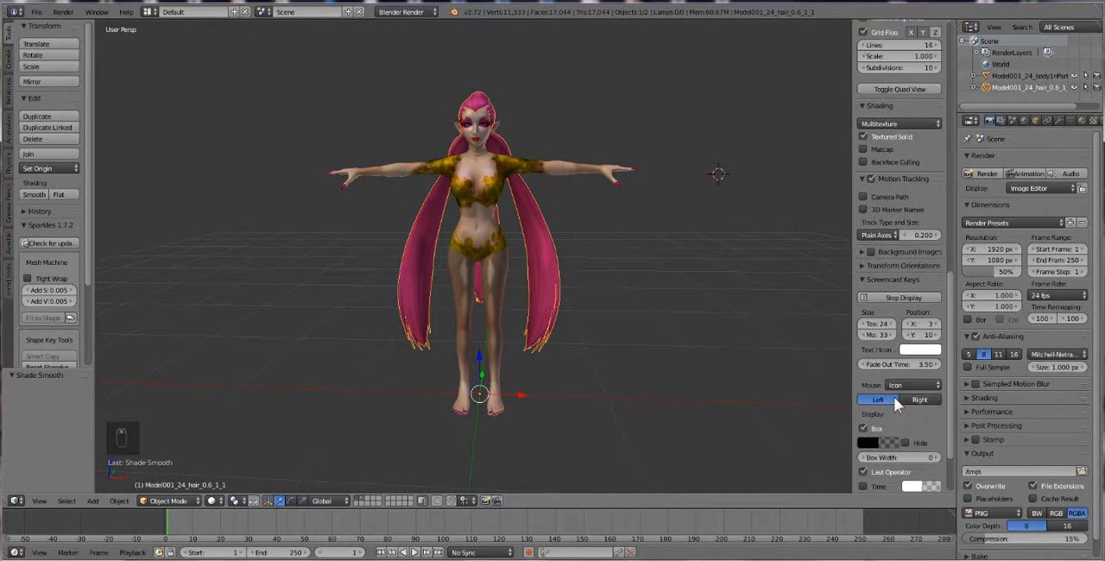
pyautogui.click(912, 384)
pyautogui.click(921, 361)
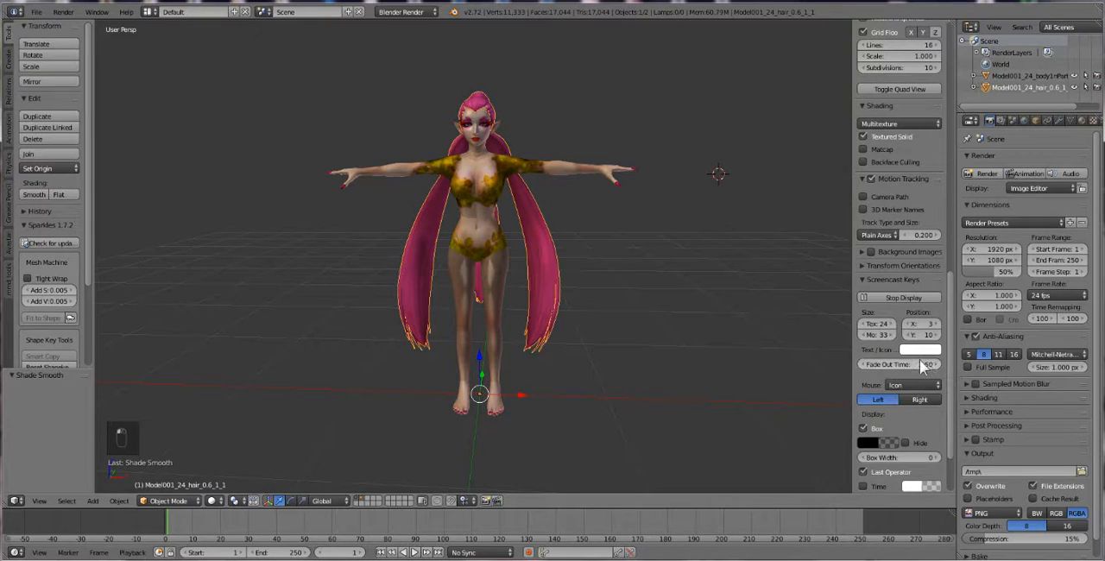
pyautogui.click(906, 384)
pyautogui.click(902, 346)
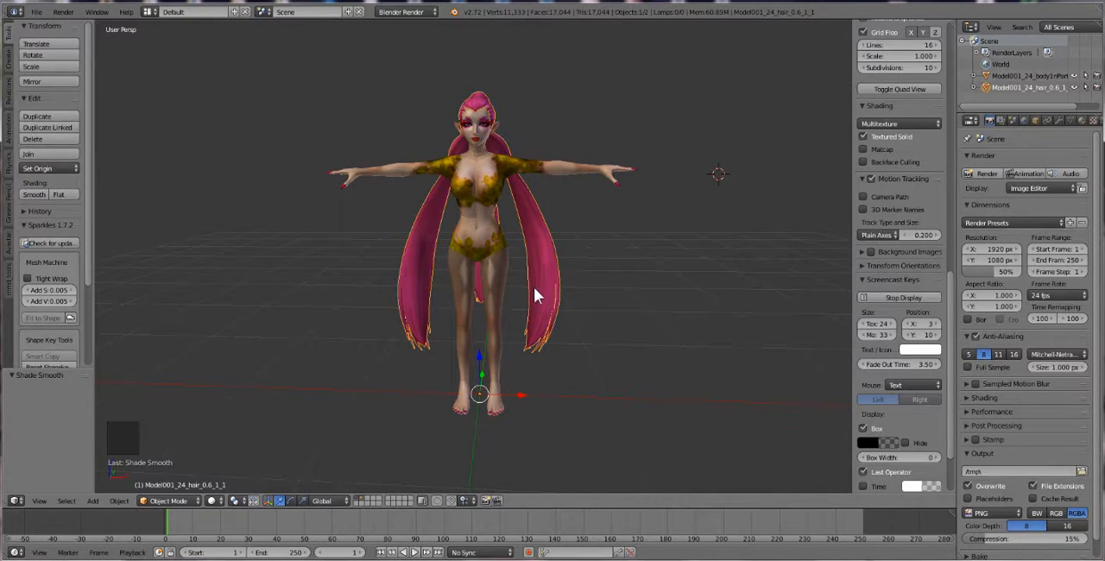
# Select both the body and hair meshes and move them to the second layer
pyautogui.moveTo(533, 286); pyautogui.dragTo(566, 292, button='middle')
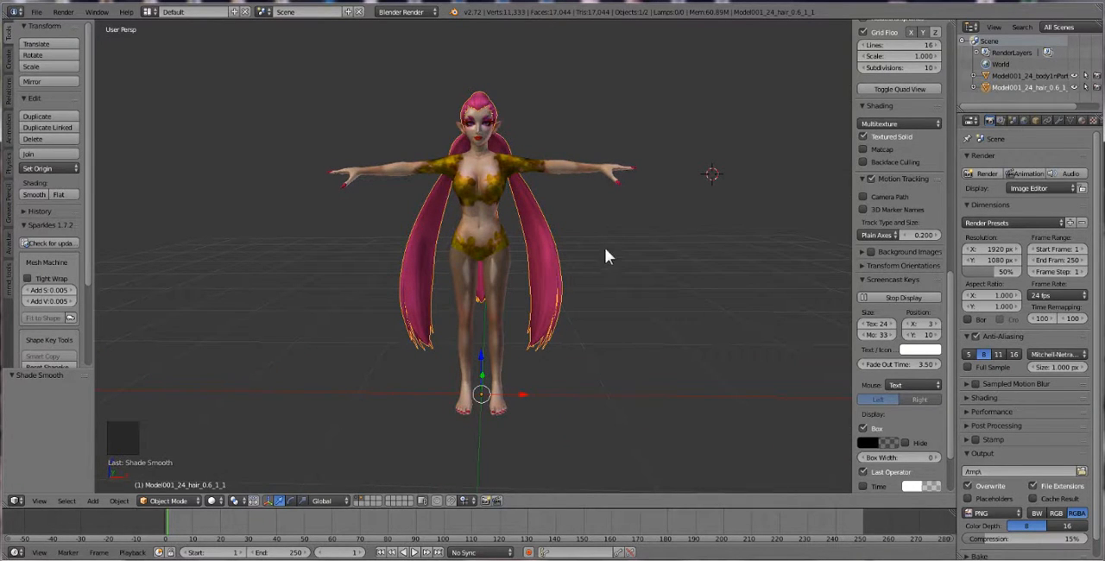
pyautogui.press('a')
pyautogui.press('a')
pyautogui.press('a')
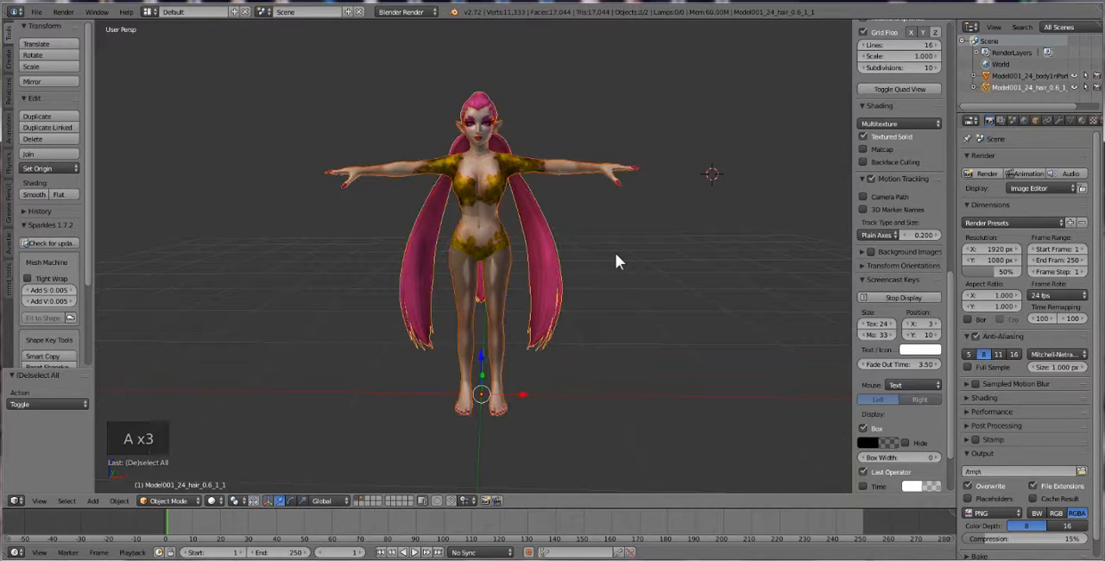
pyautogui.press('a')
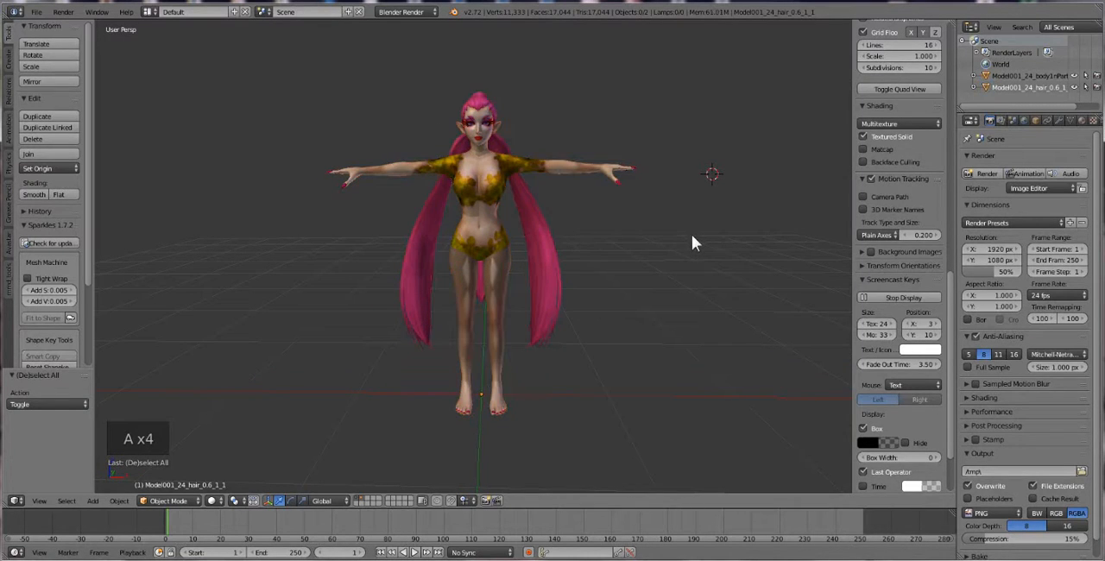
pyautogui.press('a')
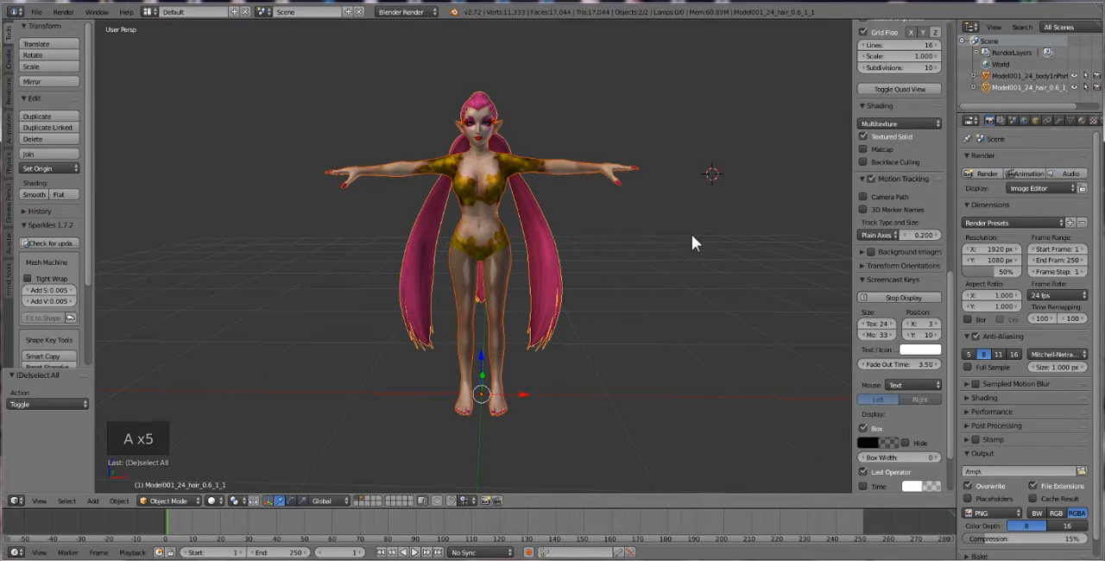
pyautogui.press('m')
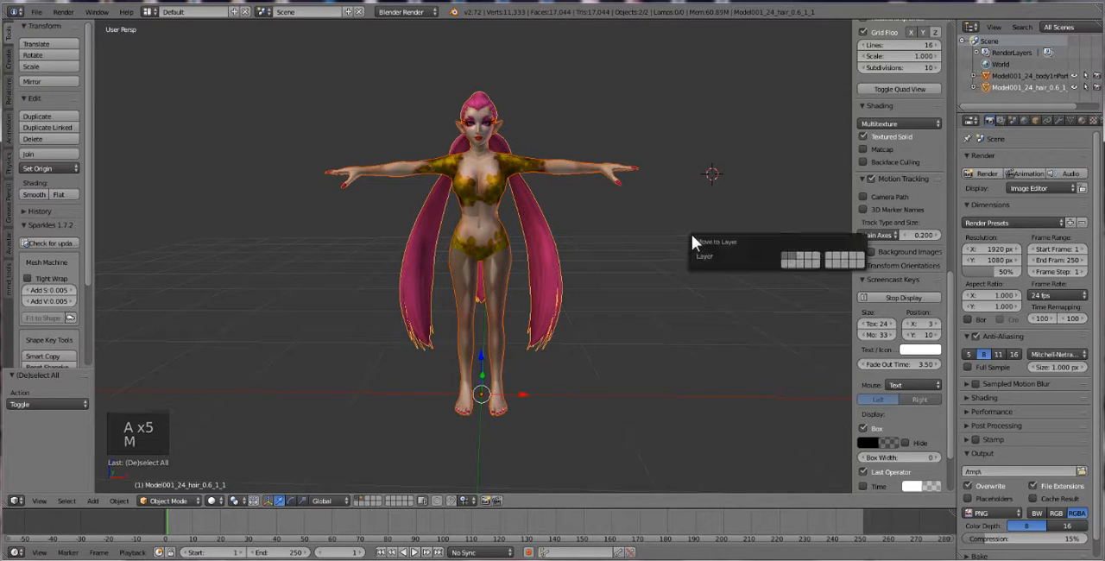
pyautogui.click(793, 258)
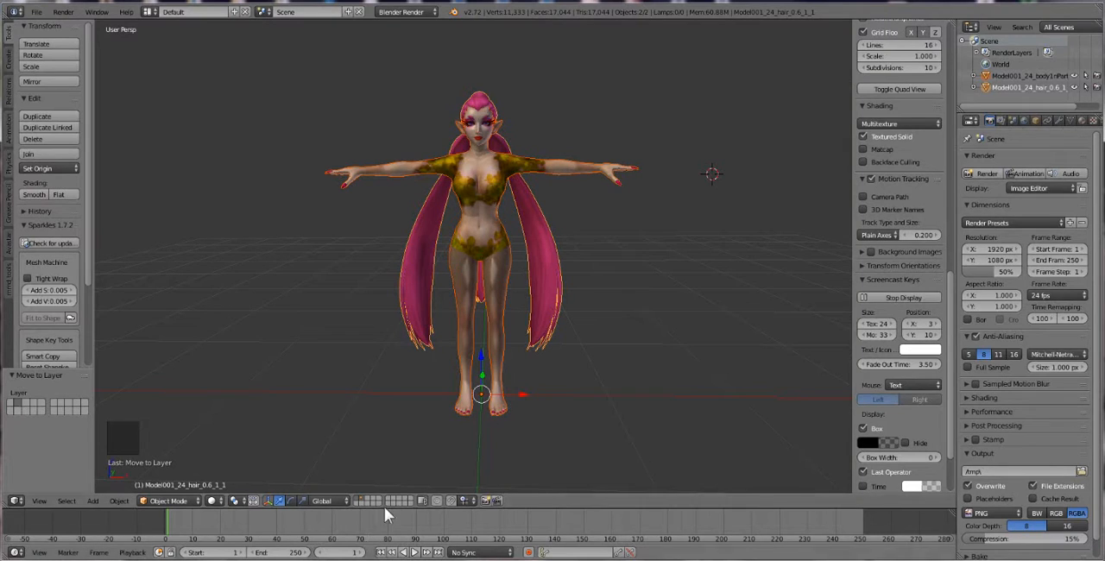
# Place the 3D cursor at the model's origin between the feet and add an Avastar character on the first layer
pyautogui.click(482, 394)
pyautogui.click(481, 395)
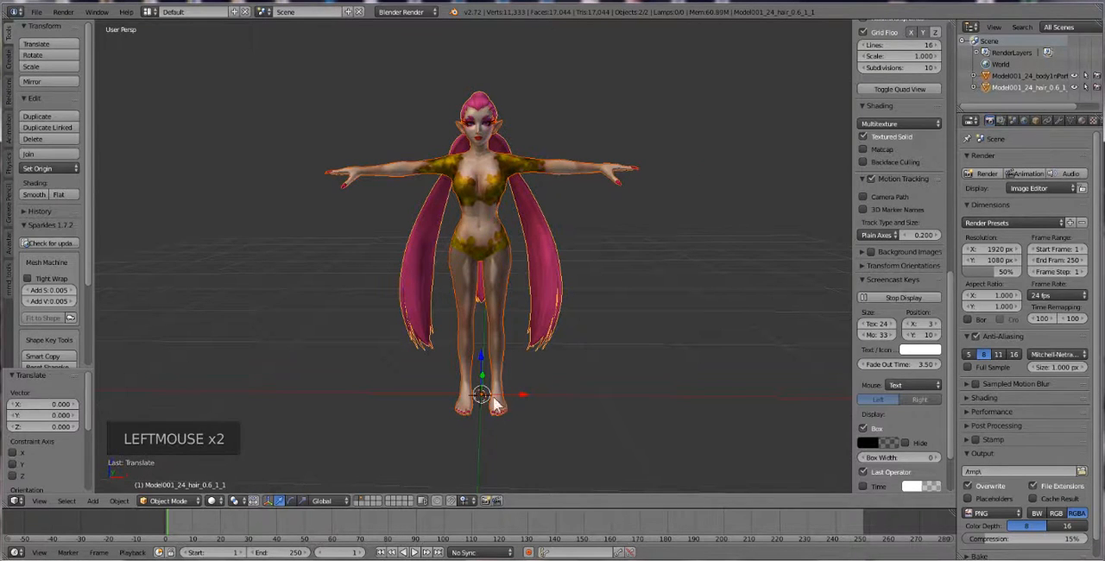
pyautogui.click(360, 498)
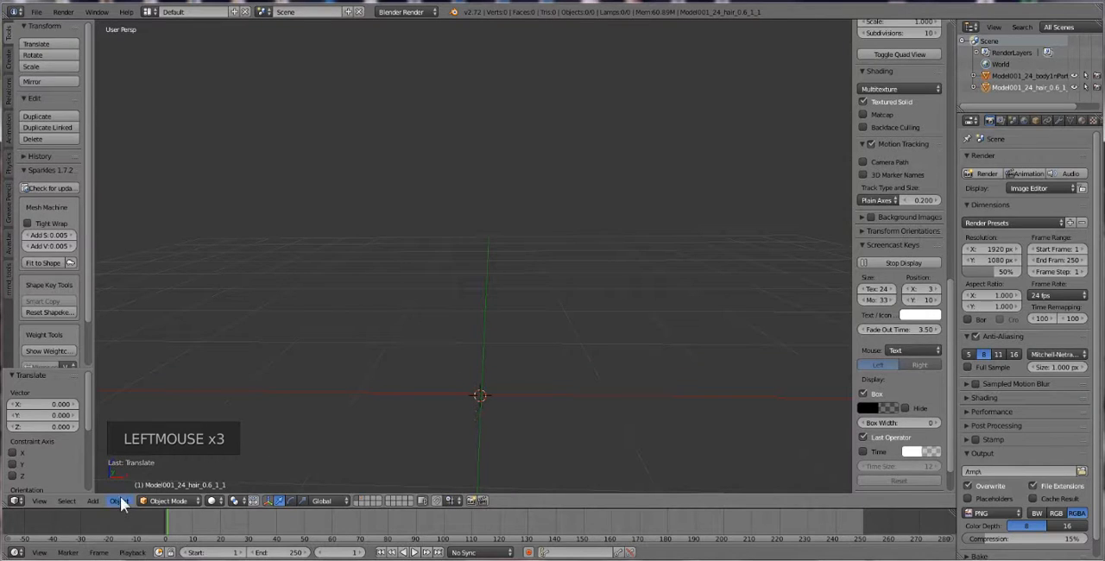
pyautogui.click(92, 500)
pyautogui.moveTo(126, 309)
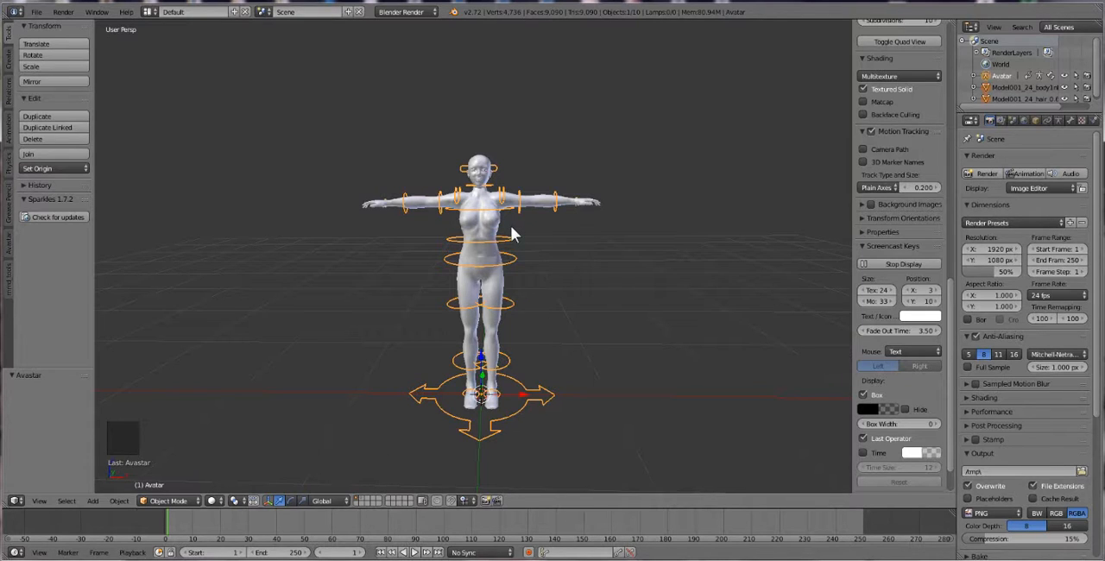
# Show the model's layer together with the avatar's and scale the hair and body meshes uniformly to about 0.865
pyautogui.keyDown('shift'); pyautogui.click(364, 498); pyautogui.keyUp('shift')
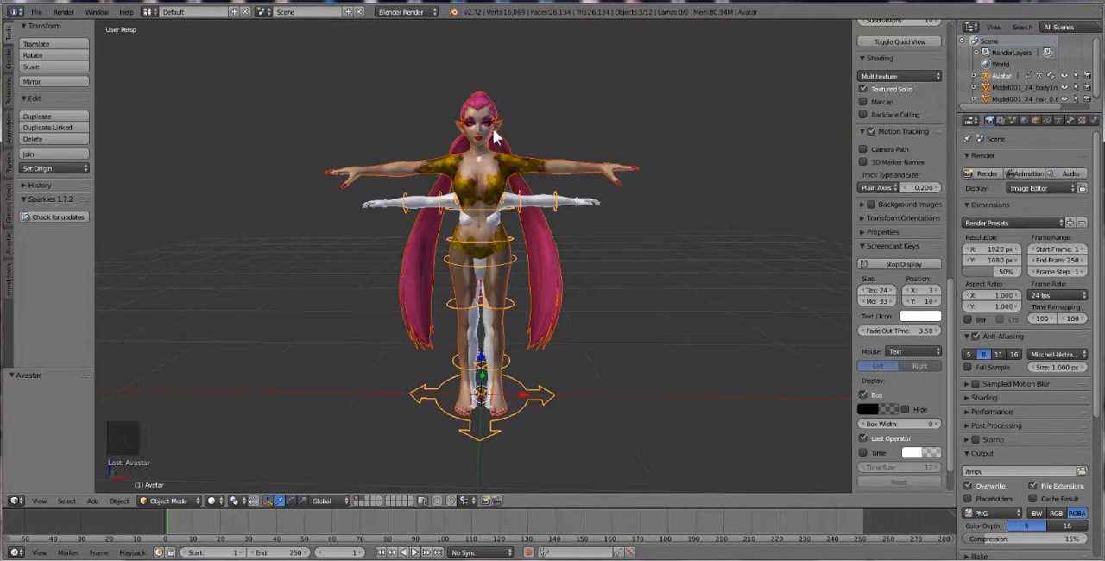
pyautogui.rightClick(496, 156)
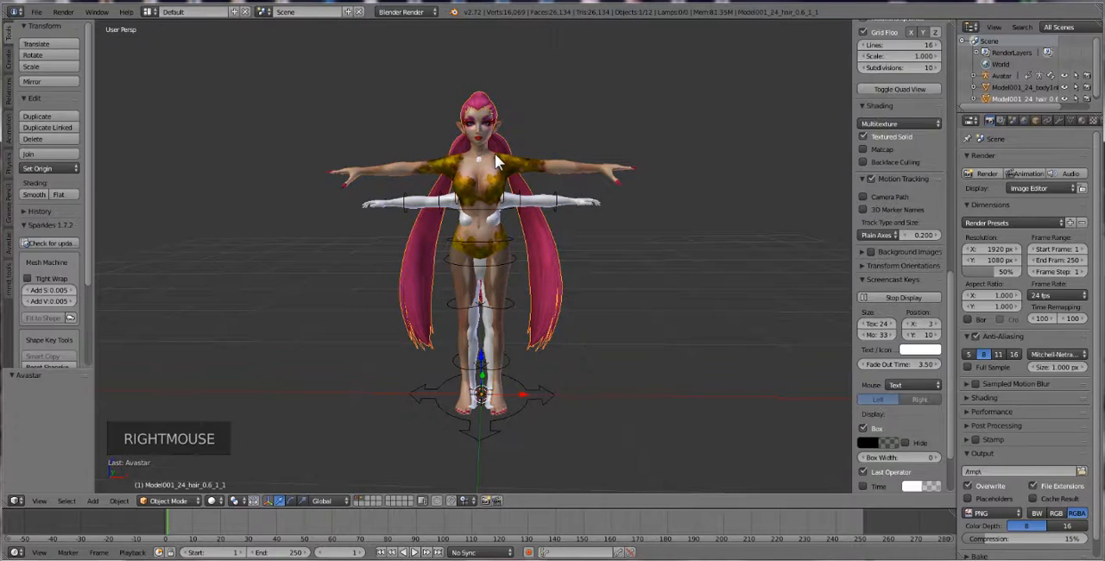
pyautogui.keyDown('shift'); pyautogui.rightClick(554, 170); pyautogui.keyUp('shift')
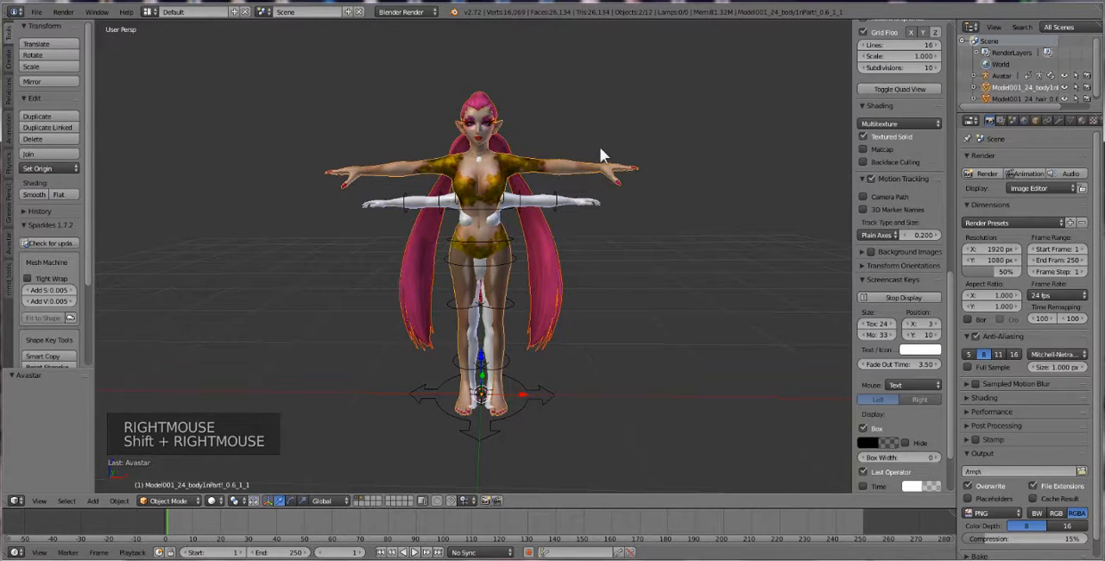
pyautogui.press('s')
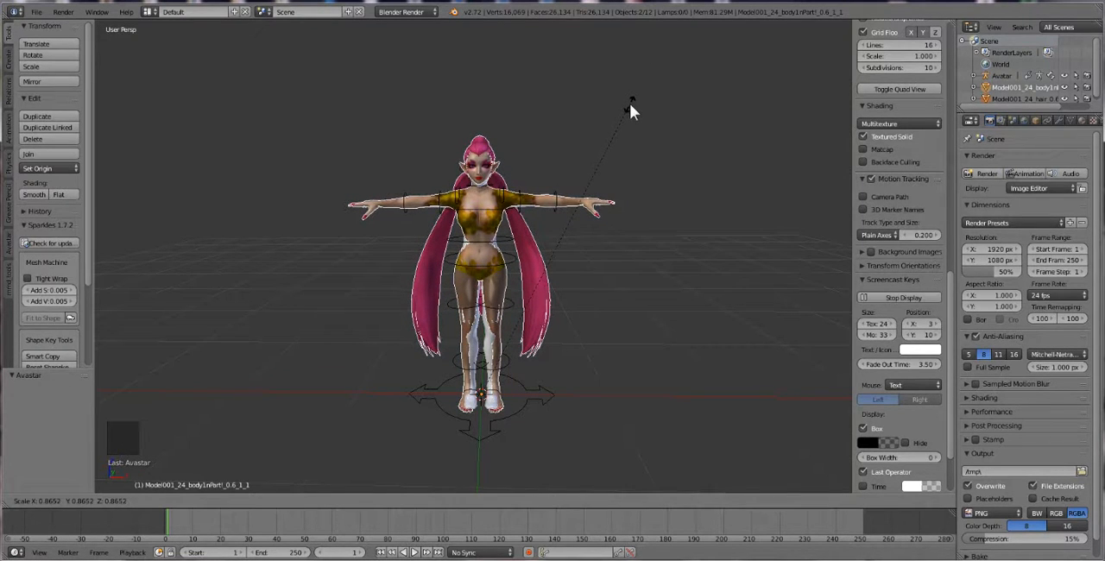
pyautogui.click(630, 103)
# Use the scale manipulator to narrow the body and hair meshes along X by a factor of about 0.944
pyautogui.scroll(2, 494, 245)
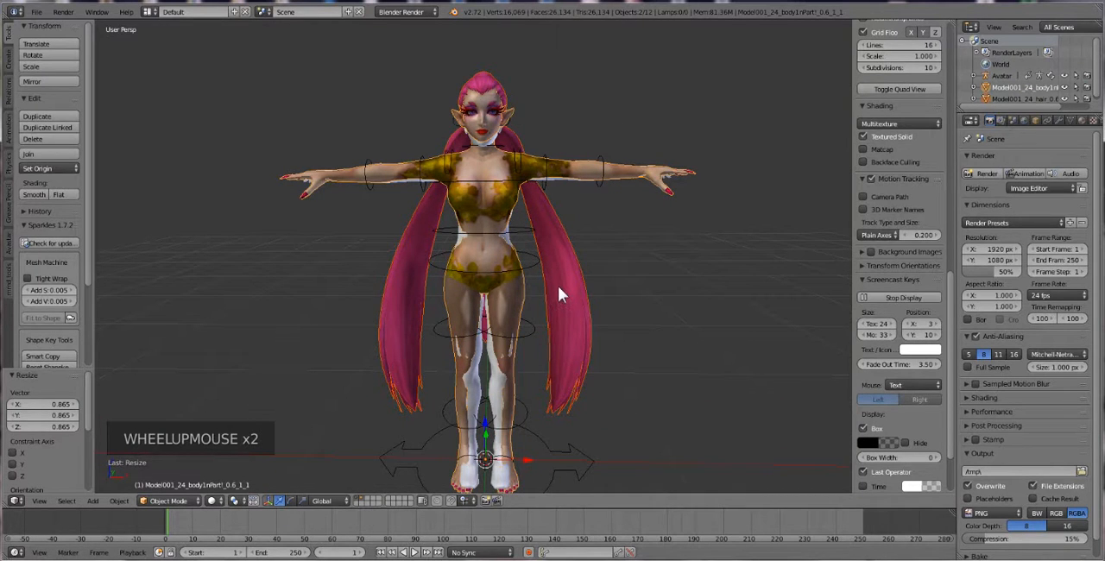
pyautogui.click(303, 500)
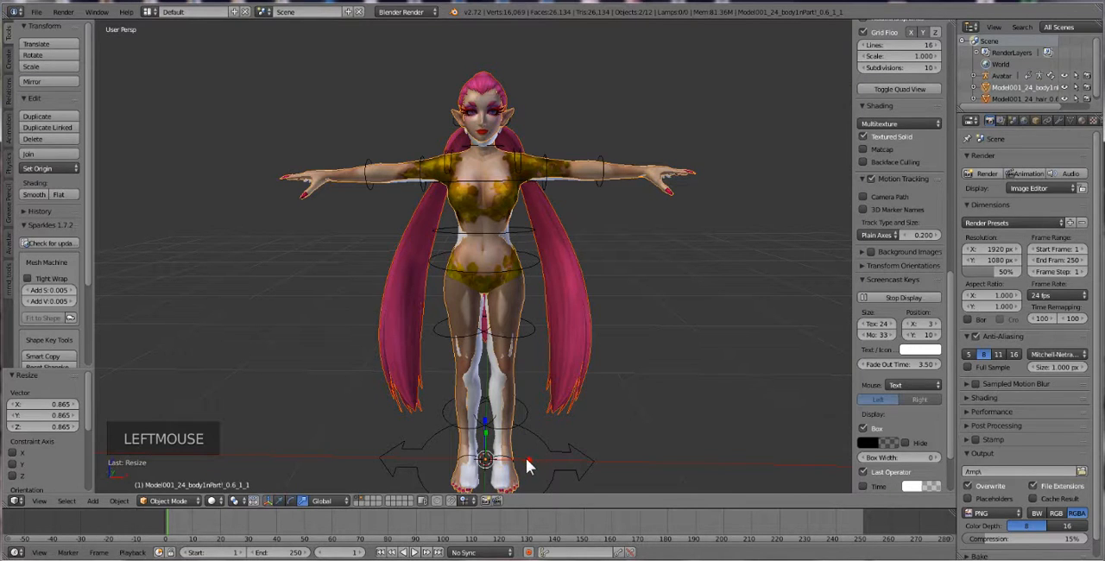
pyautogui.moveTo(526, 458); pyautogui.dragTo(524, 466)
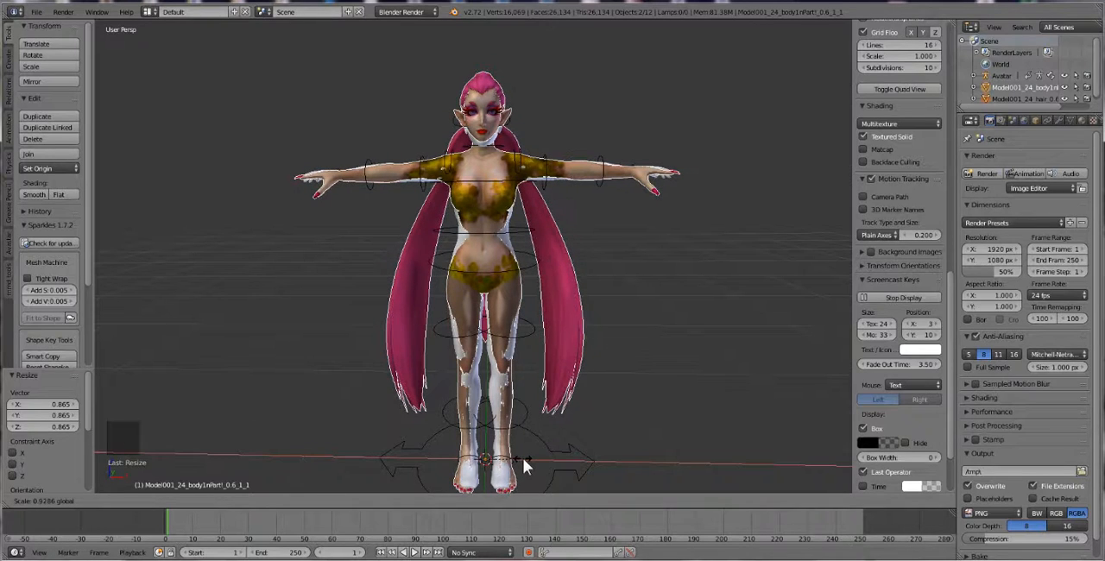
pyautogui.moveTo(524, 459); pyautogui.dragTo(526, 465)
pyautogui.moveTo(525, 464); pyautogui.dragTo(466, 363, button='middle')
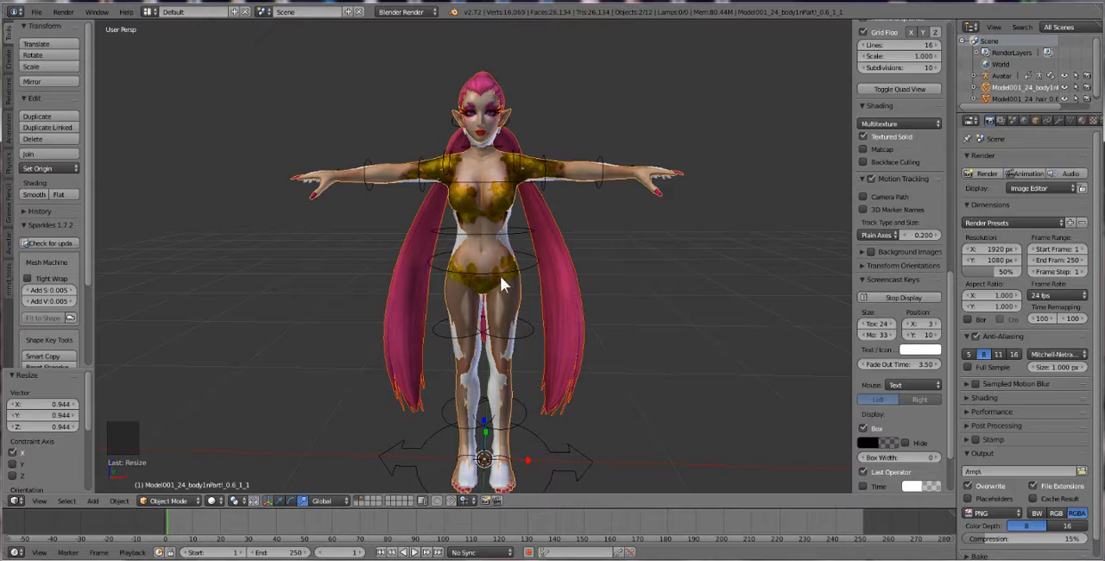
# Select the Avatar rig and expand the Avatar Appearance settings in its object properties
pyautogui.moveTo(467, 147); pyautogui.dragTo(475, 175, button='middle')
pyautogui.scroll(2, 475, 175)
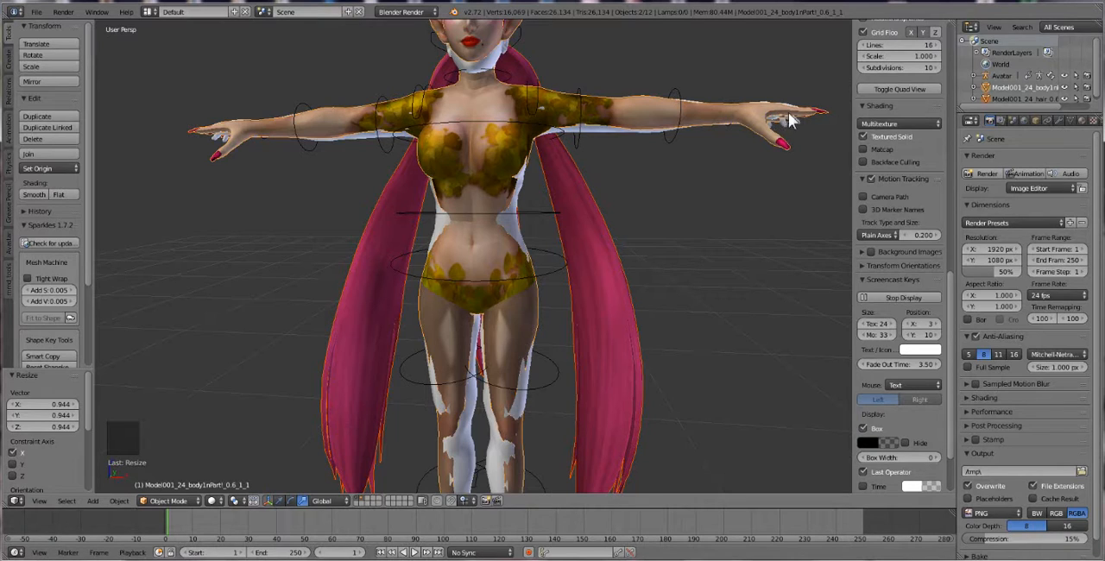
pyautogui.scroll(-2, 787, 121)
pyautogui.middleClick(522, 268)
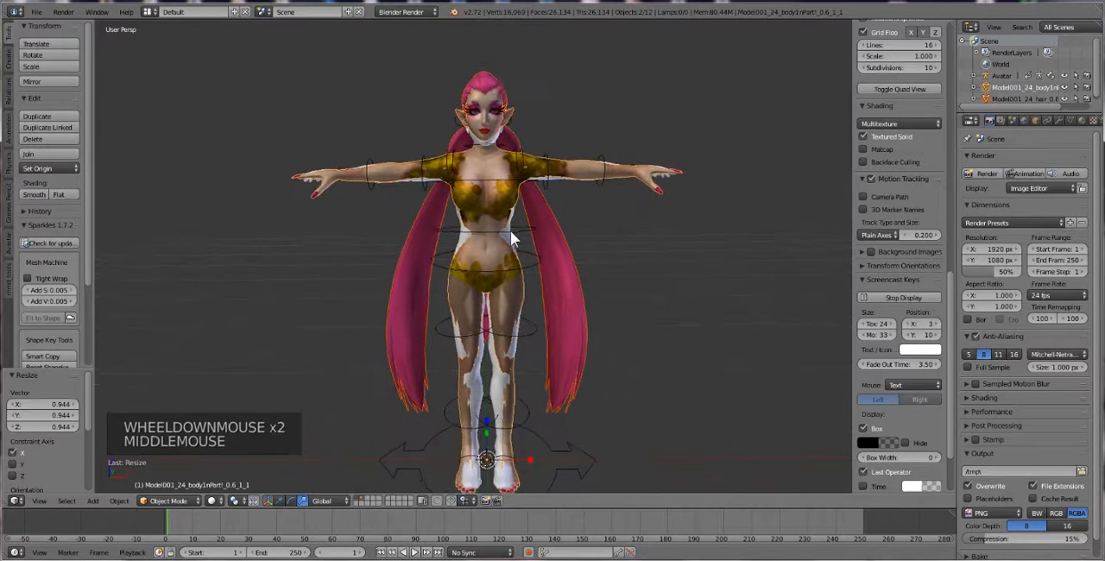
pyautogui.scroll(1, 514, 283)
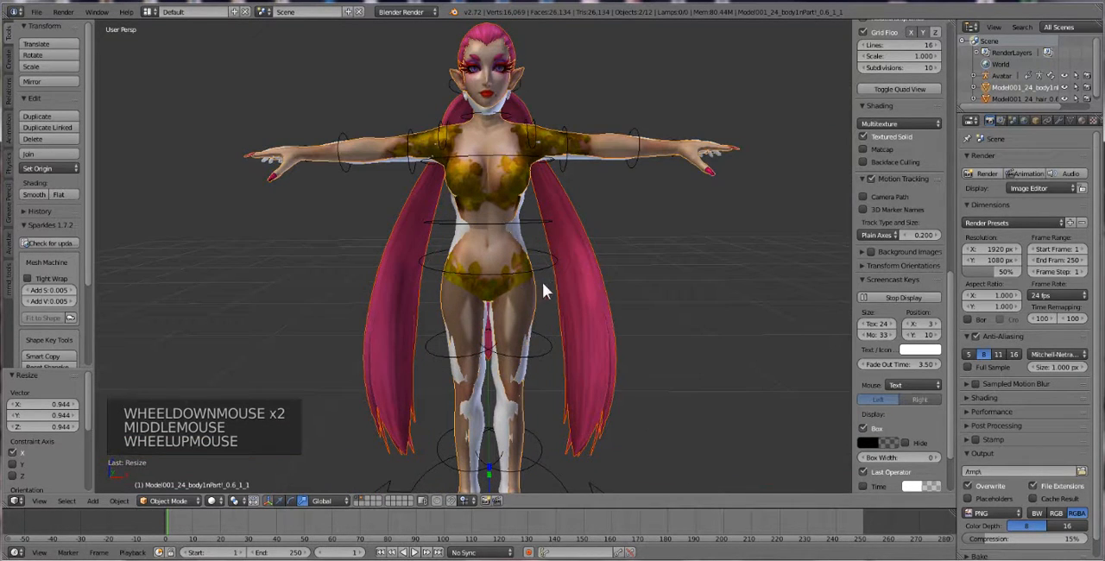
pyautogui.rightClick(554, 264)
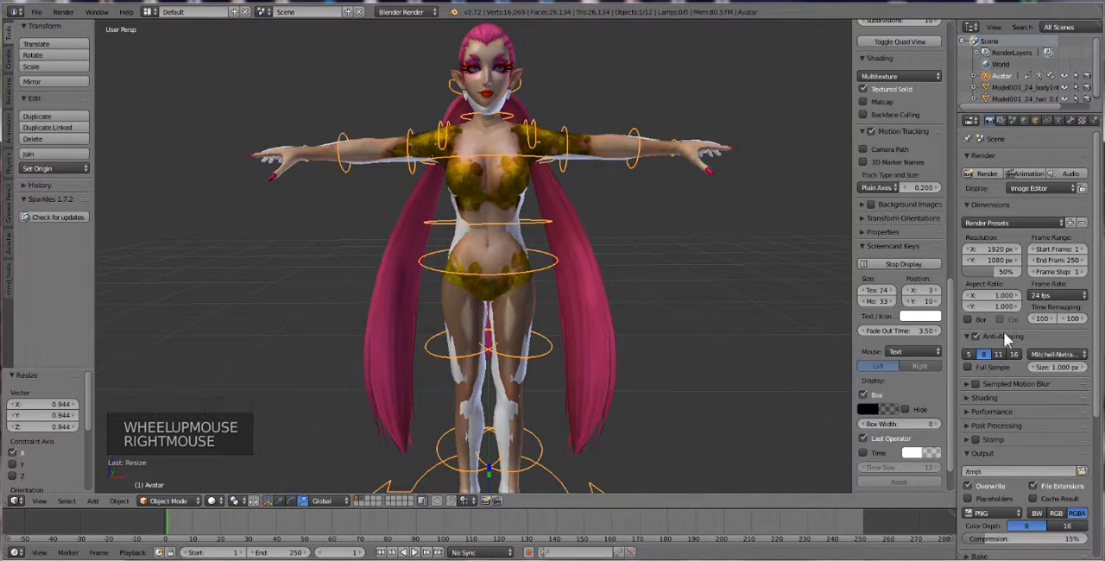
pyautogui.click(1034, 121)
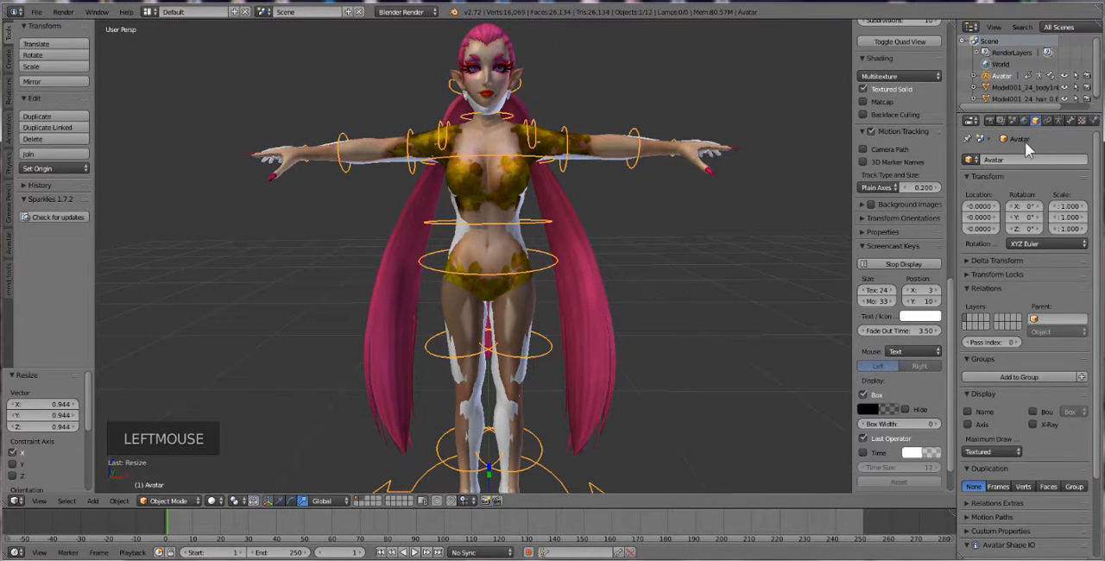
pyautogui.scroll(-6, 1005, 363)
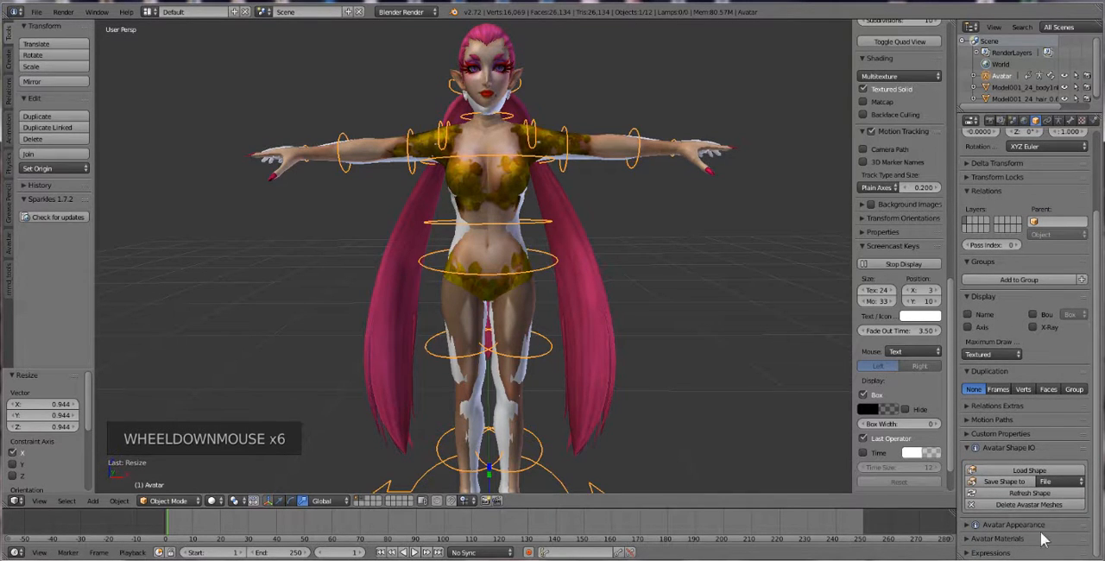
pyautogui.click(967, 528)
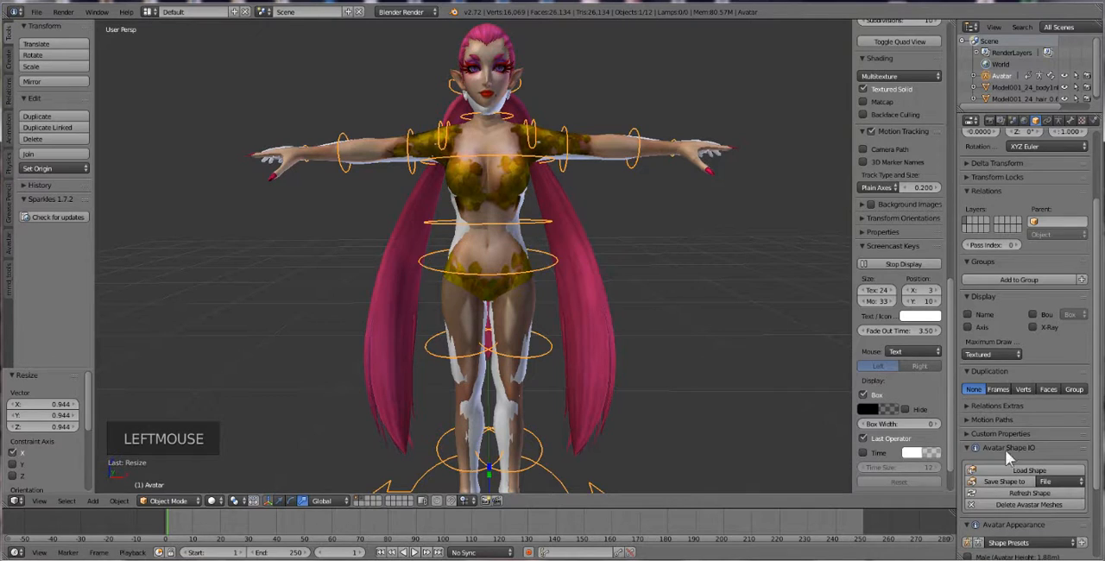
# Choose the Torso section of the avatar's appearance and set Neck Length to 94
pyautogui.scroll(-6, 1017, 436)
pyautogui.scroll(-4, 1017, 470)
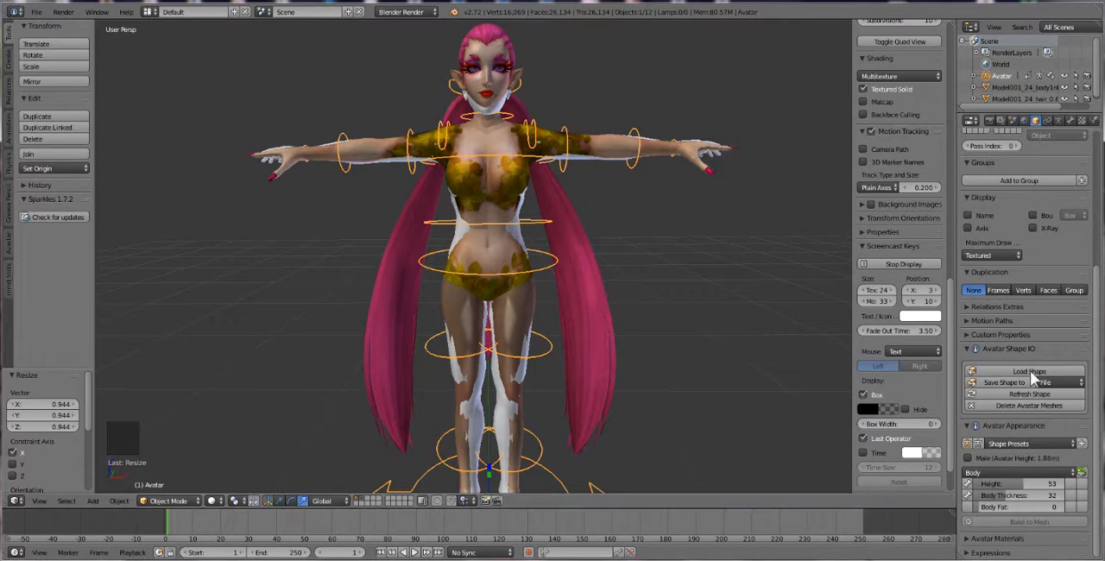
pyautogui.scroll(-4, 1032, 484)
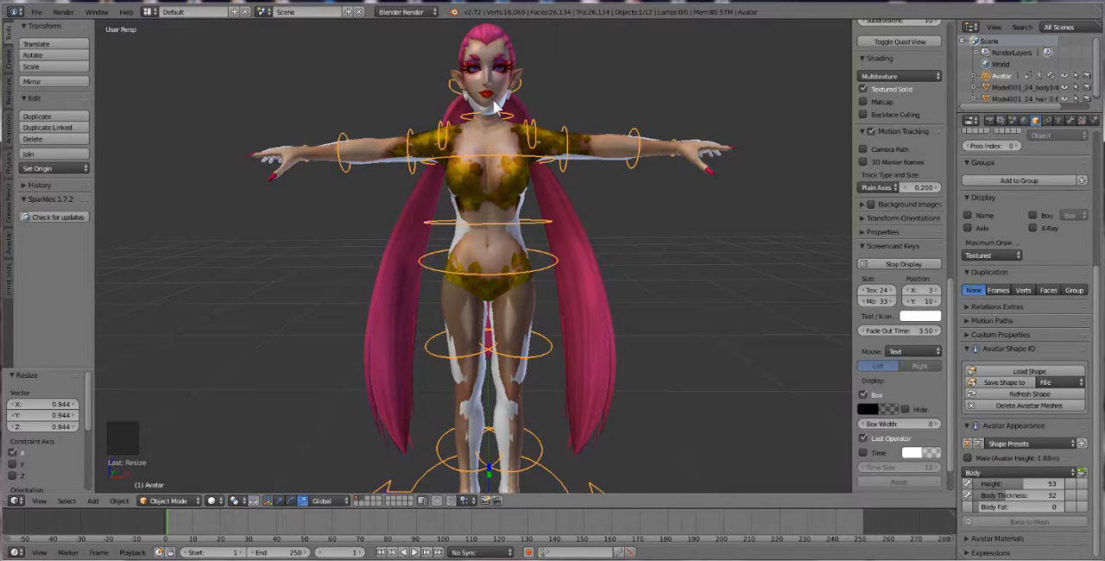
pyautogui.click(1036, 471)
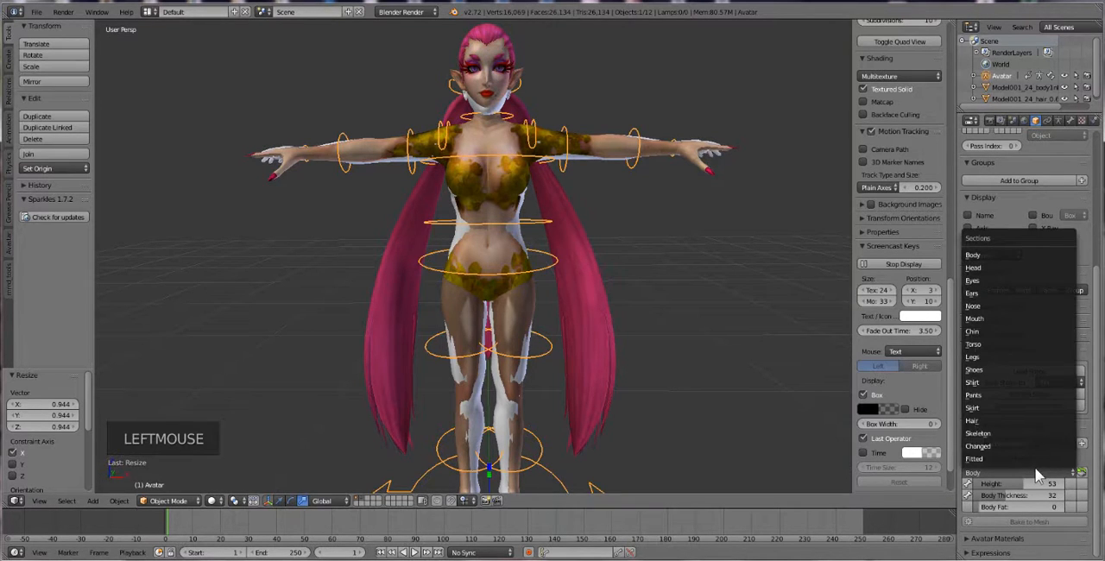
pyautogui.click(1021, 343)
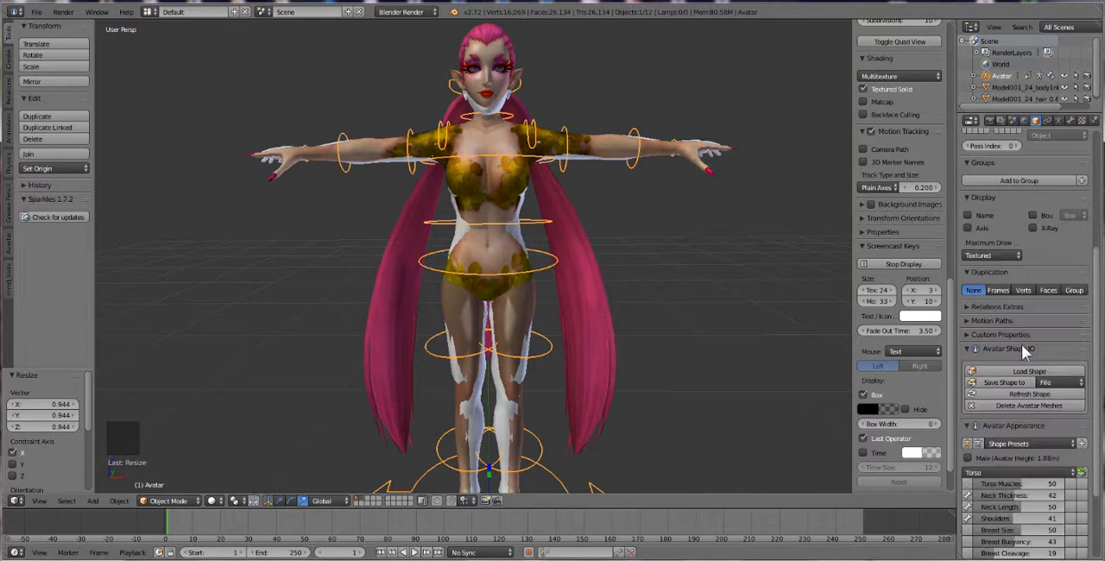
pyautogui.scroll(-4, 1010, 449)
pyautogui.scroll(-1, 1011, 450)
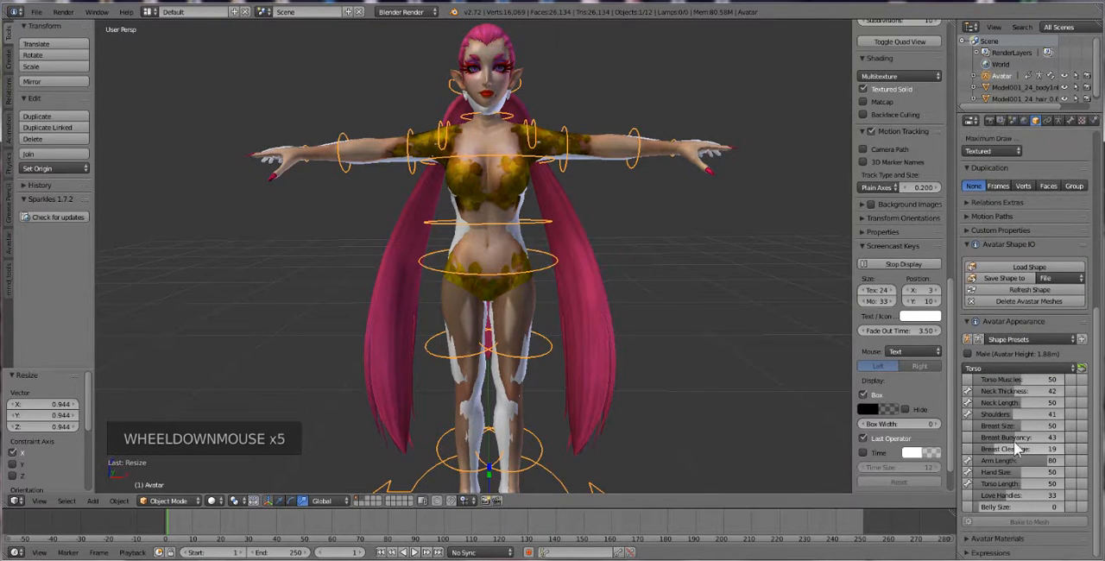
pyautogui.moveTo(1017, 403); pyautogui.dragTo(1058, 403)
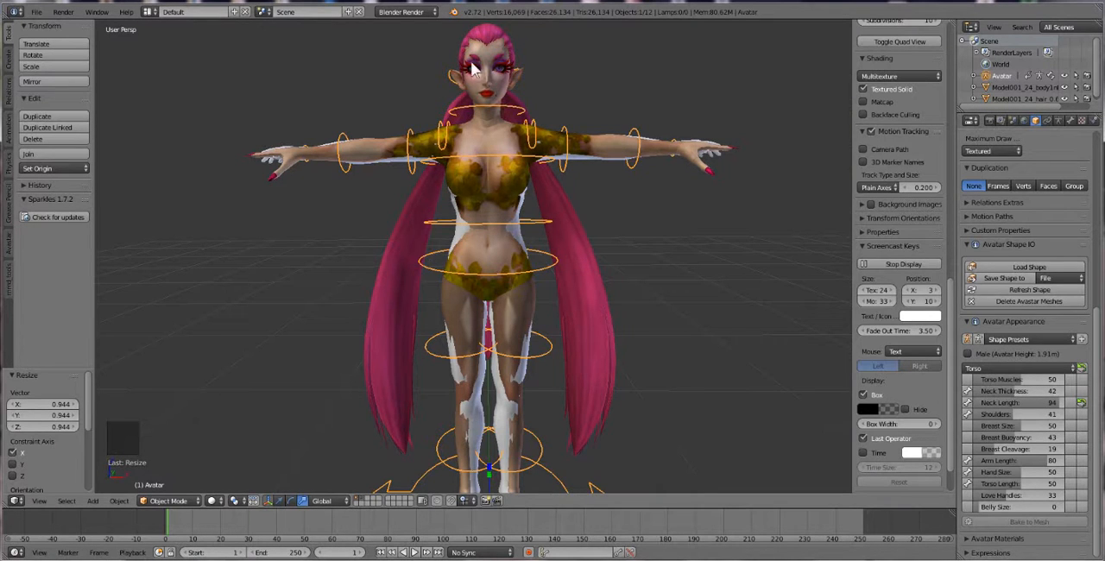
# Switch the Avatar rig to Pose Mode and select its right shoulder bone
pyautogui.moveTo(604, 341); pyautogui.dragTo(560, 334, button='middle')
pyautogui.scroll(-2, 559, 334)
pyautogui.scroll(1, 560, 343)
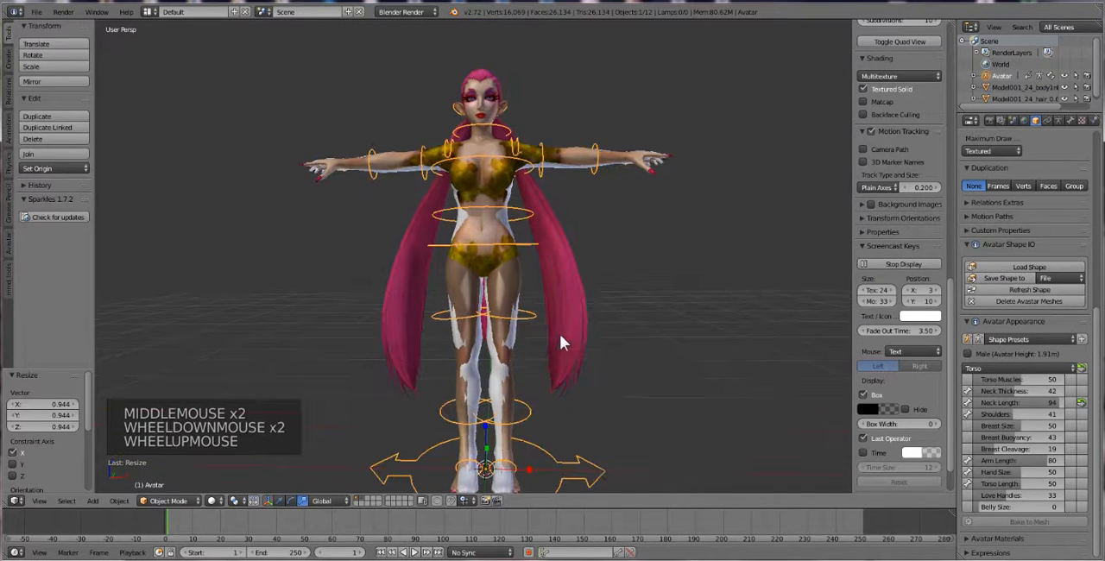
pyautogui.moveTo(517, 322); pyautogui.dragTo(562, 389, button='middle')
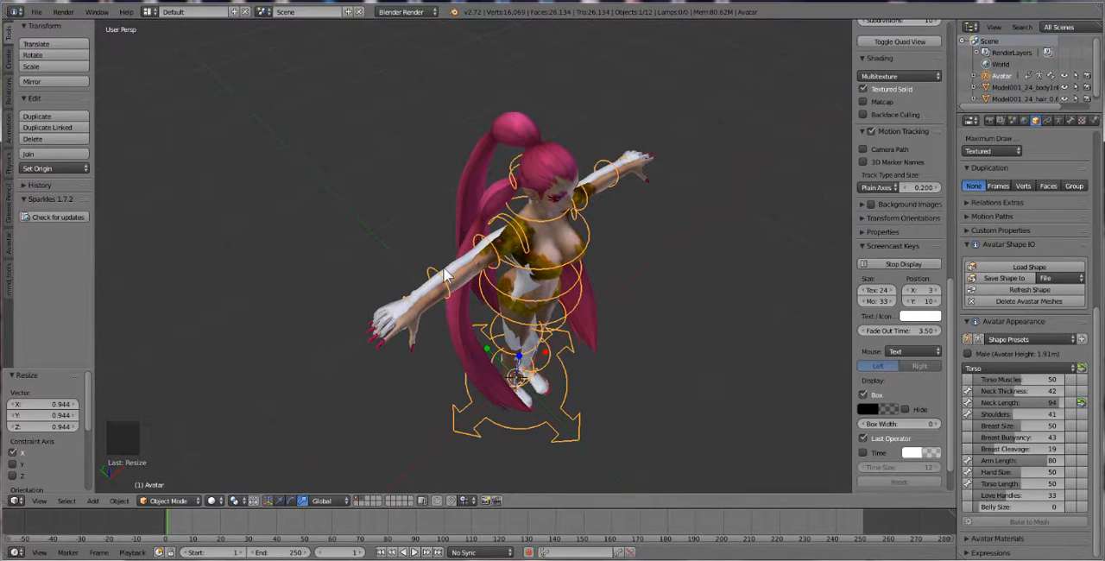
pyautogui.rightClick(501, 257)
pyautogui.rightClick(498, 257)
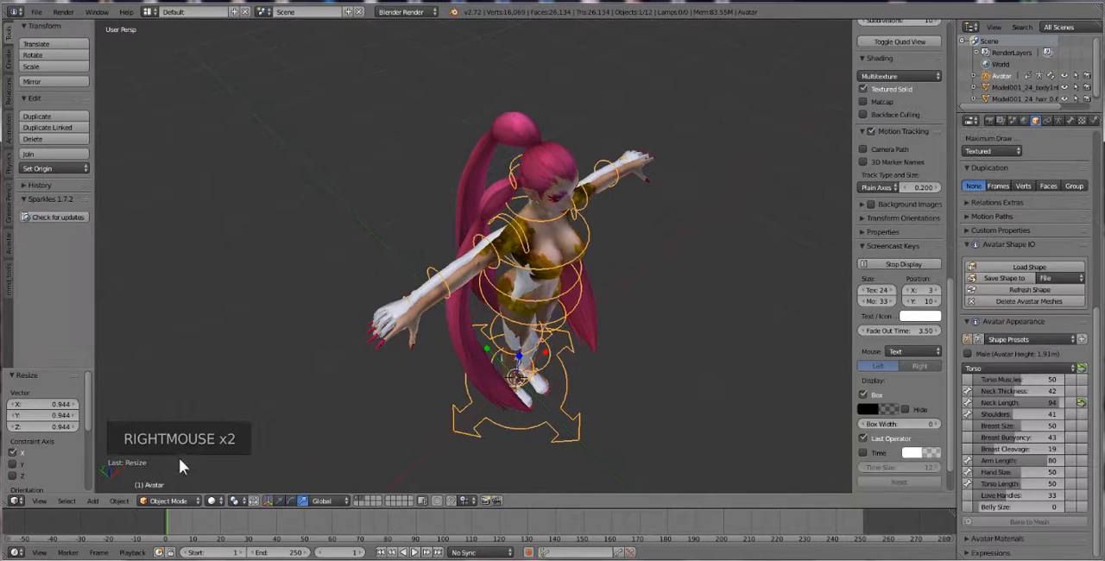
pyautogui.click(168, 502)
pyautogui.click(155, 460)
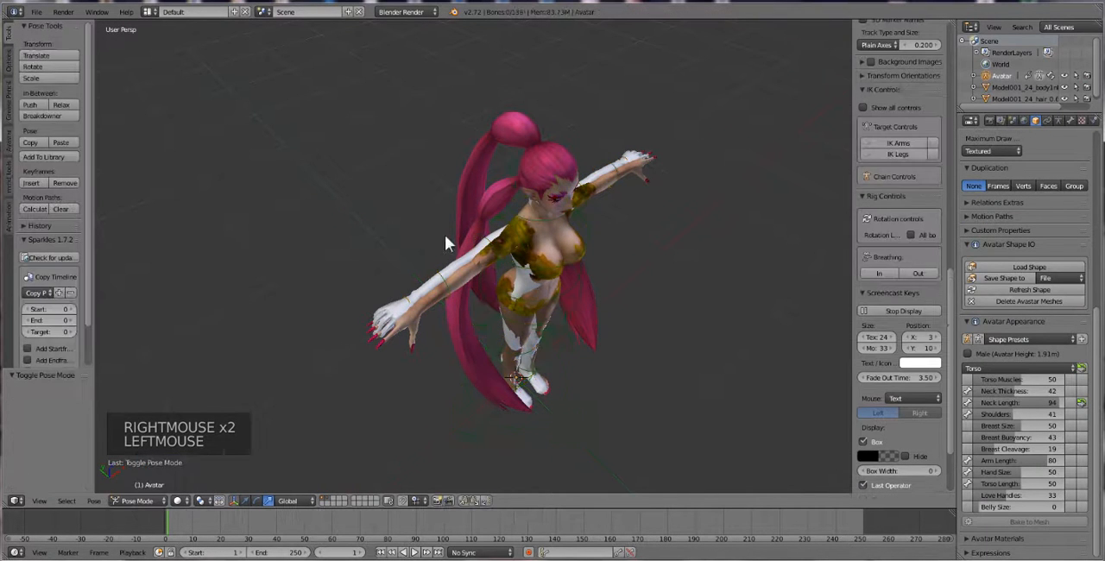
pyautogui.rightClick(494, 247)
pyautogui.rightClick(494, 246)
pyautogui.rightClick(490, 243)
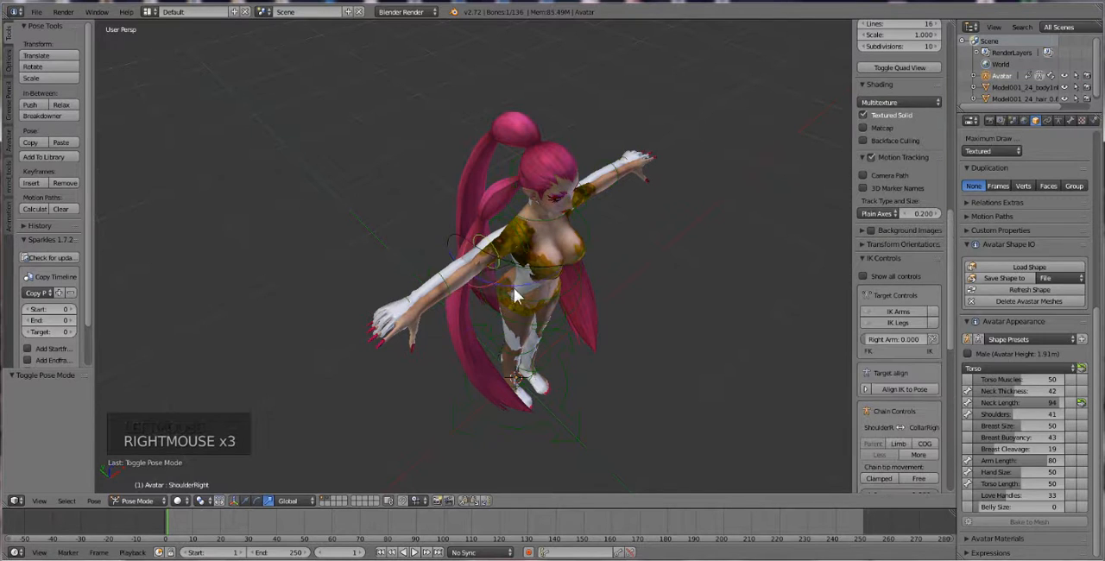
# Try to rotate the right shoulder bone to bring the avatar's arm in line with the model's arm
pyautogui.press('r')
pyautogui.press('r')
pyautogui.press('r')
pyautogui.press('r')
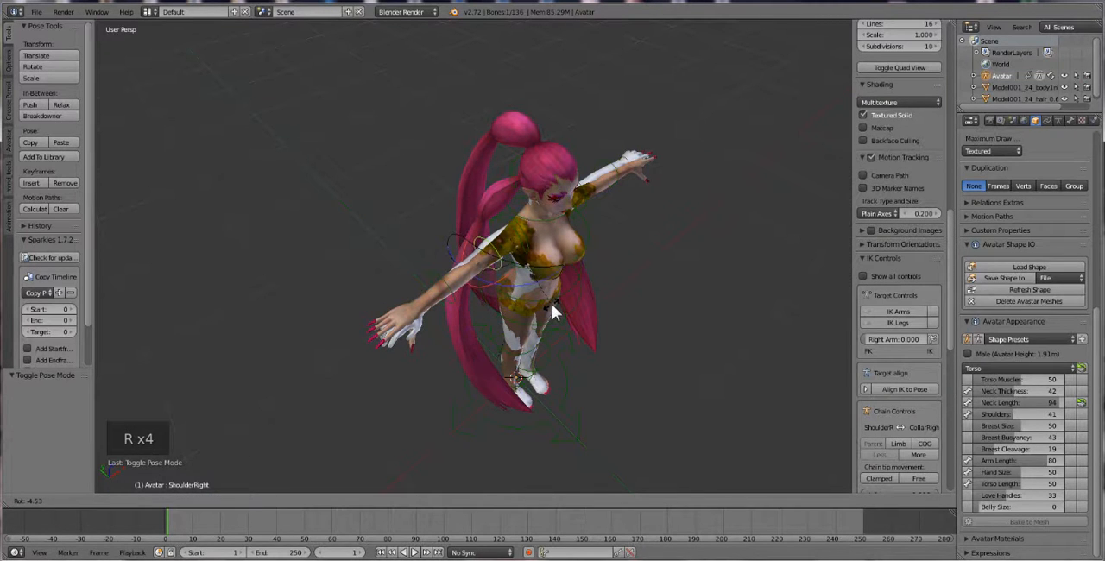
pyautogui.click(553, 313)
pyautogui.moveTo(588, 312)
pyautogui.mouseDown(button='middle')
pyautogui.moveTo(609, 315)
pyautogui.moveTo(583, 328)
pyautogui.mouseUp(button='middle')
pyautogui.hotkey('ctrl', 'z')
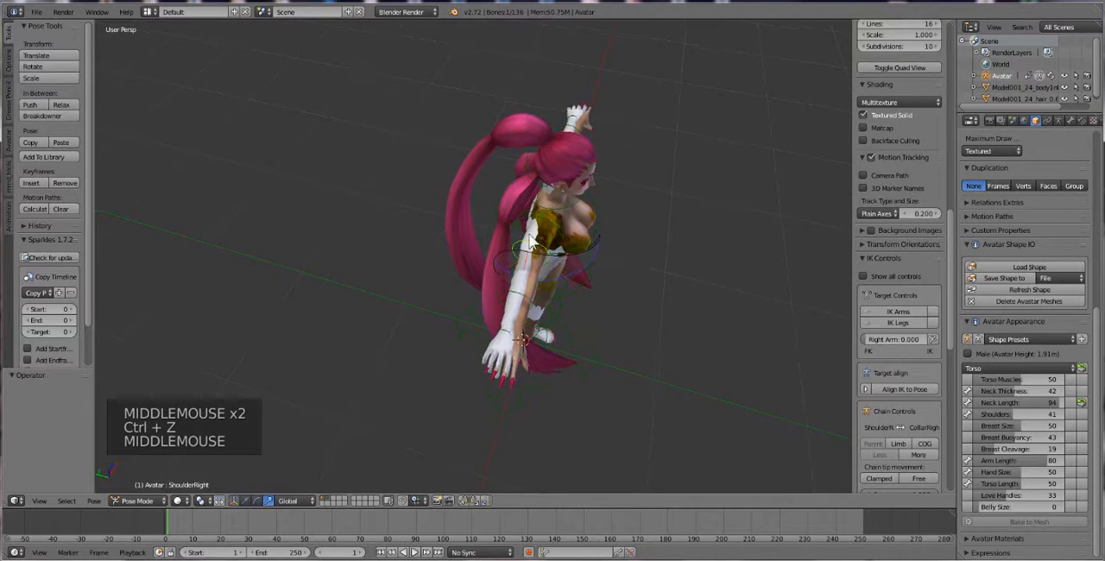
# Rotate the right shoulder bone by about -4.19° in a view along the arm, and select the left shoulder bone
pyautogui.press('r')
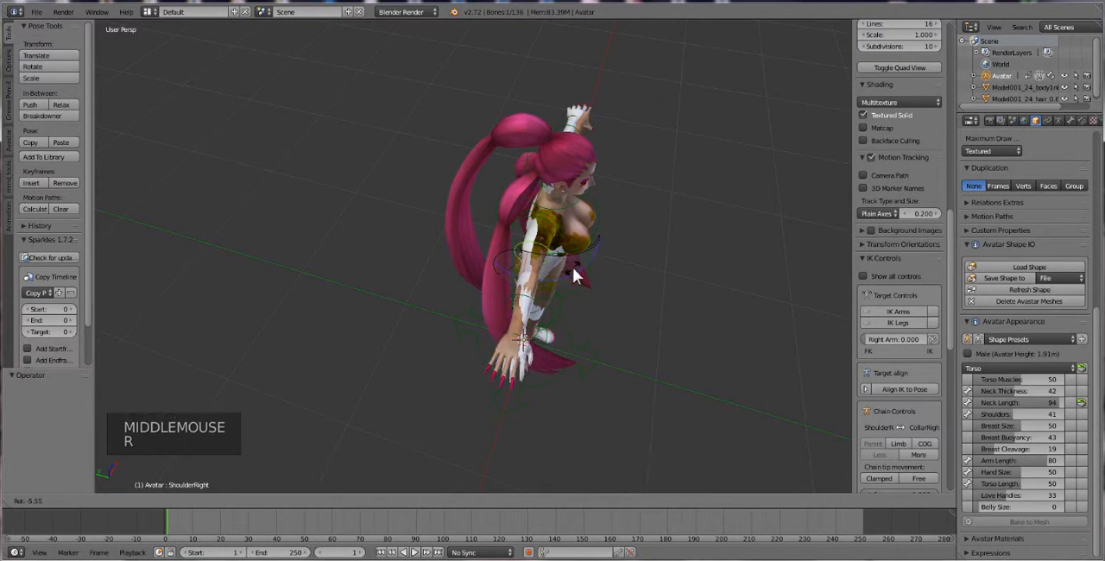
pyautogui.click(573, 269)
pyautogui.moveTo(587, 274); pyautogui.dragTo(580, 252, button='middle')
pyautogui.rightClick(587, 254)
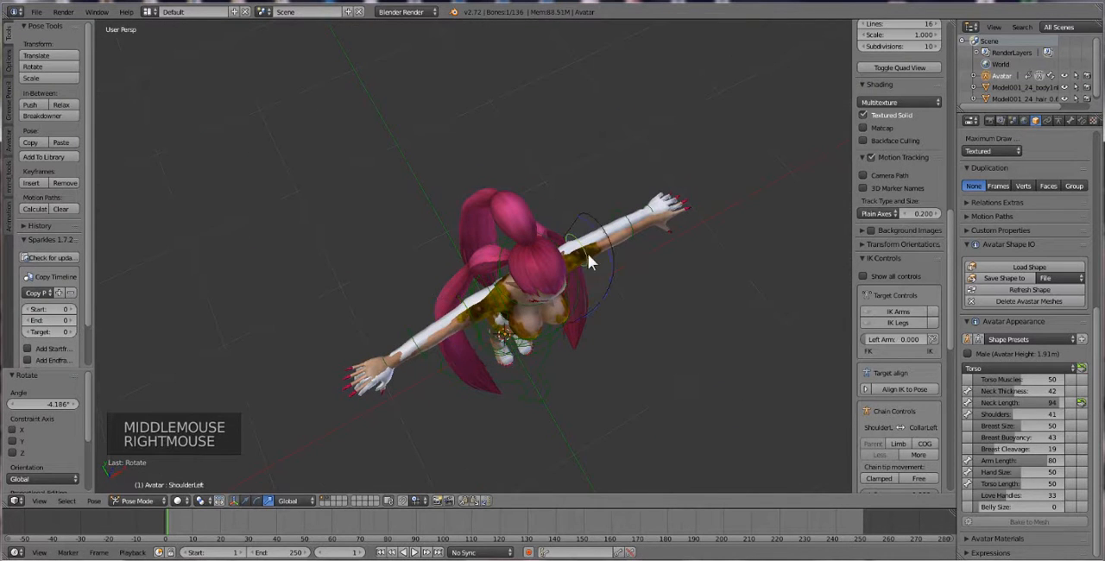
# Try to rotate the left shoulder bone to match the model's left arm
pyautogui.press('r')
pyautogui.press('r')
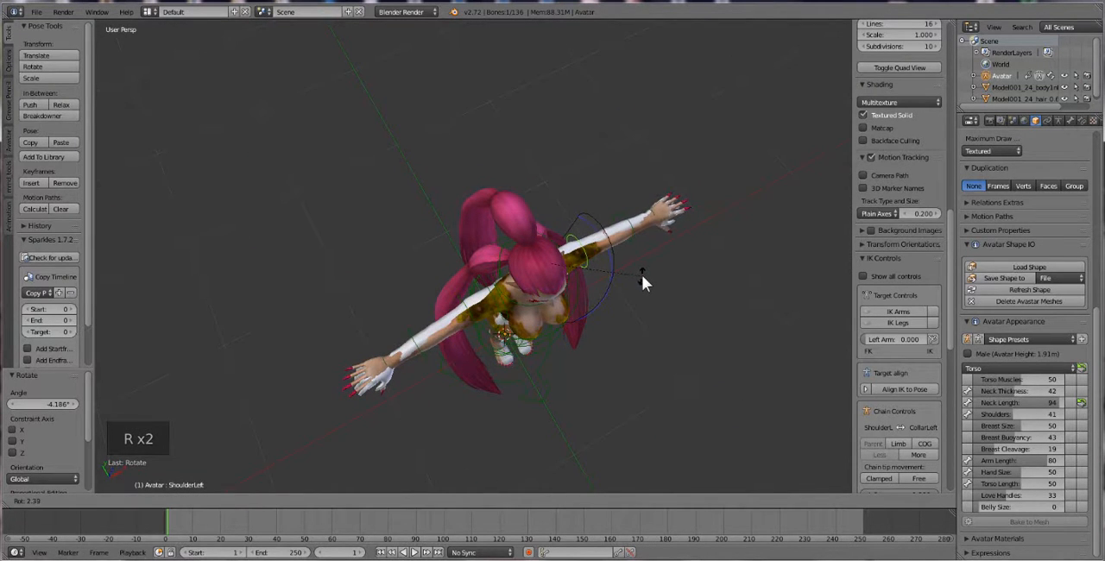
pyautogui.click(647, 274)
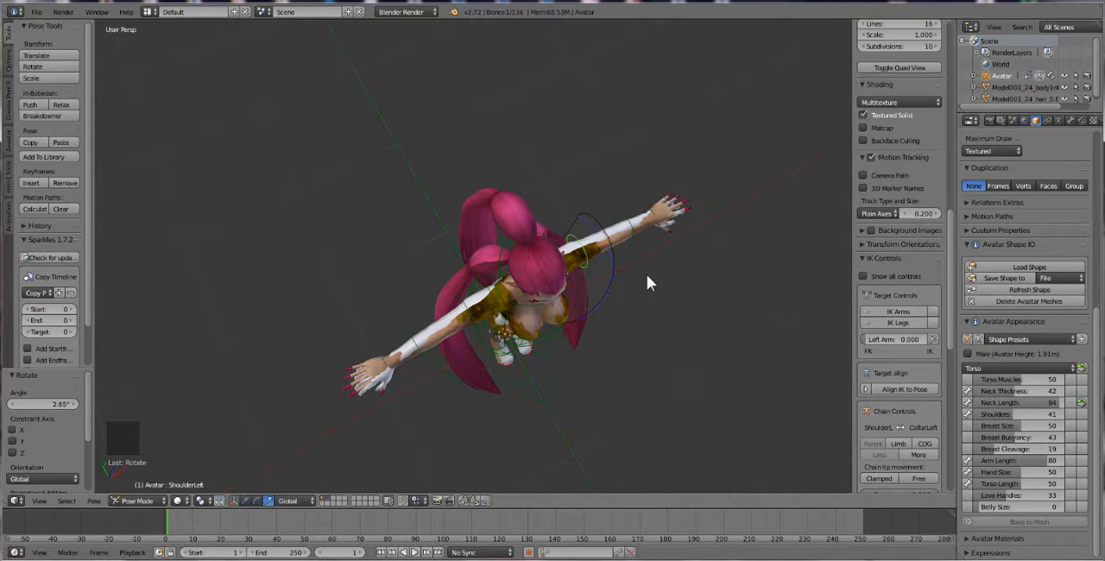
pyautogui.hotkey('ctrl', 'z')
# Rotate the left shoulder bone by about 2.69° in a view along the left arm
pyautogui.moveTo(621, 291); pyautogui.dragTo(469, 286, button='middle')
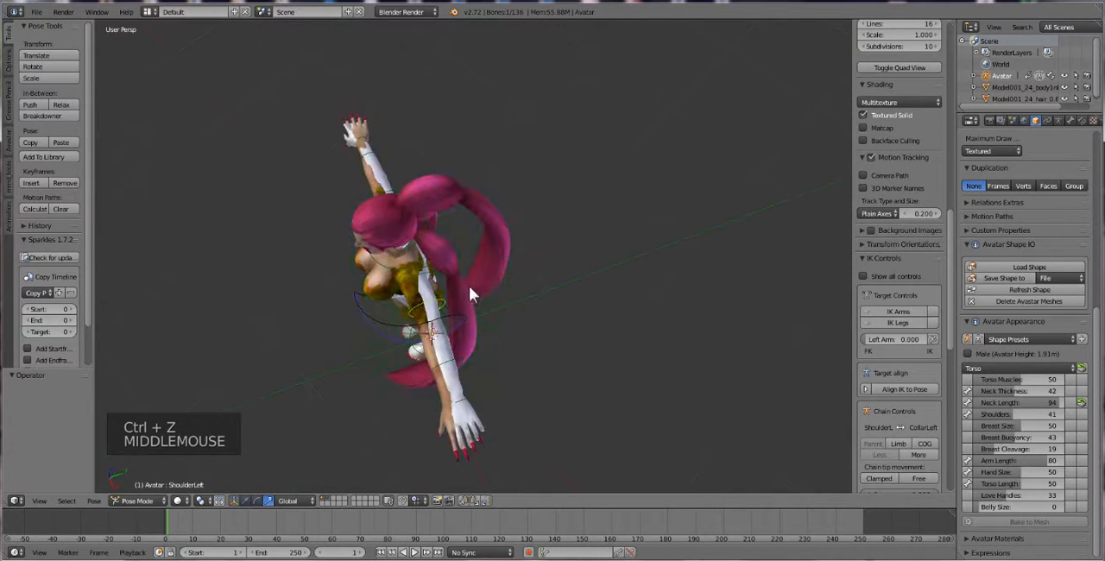
pyautogui.press('r')
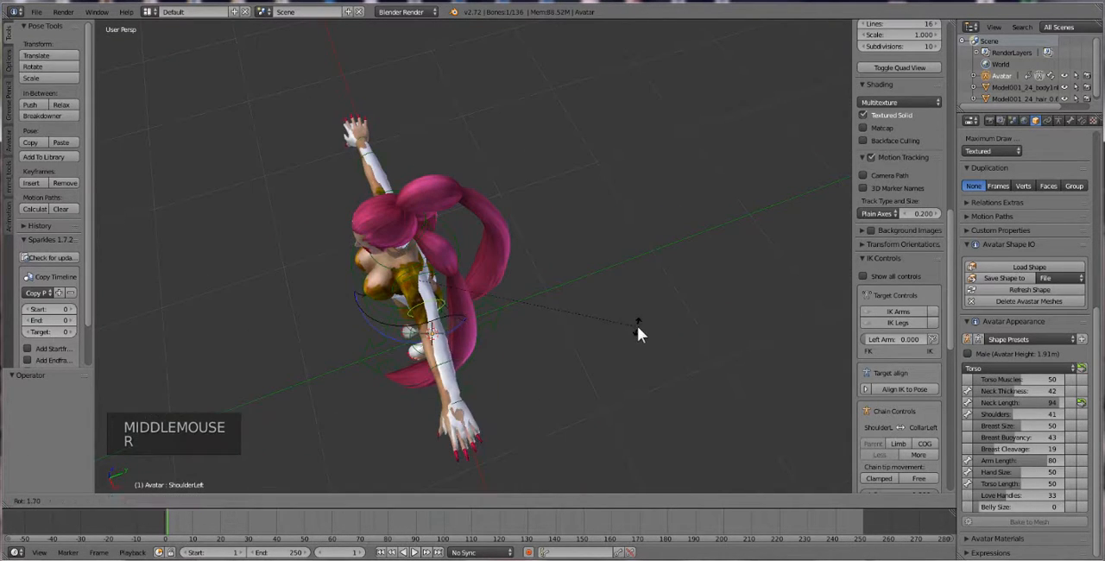
pyautogui.click(634, 329)
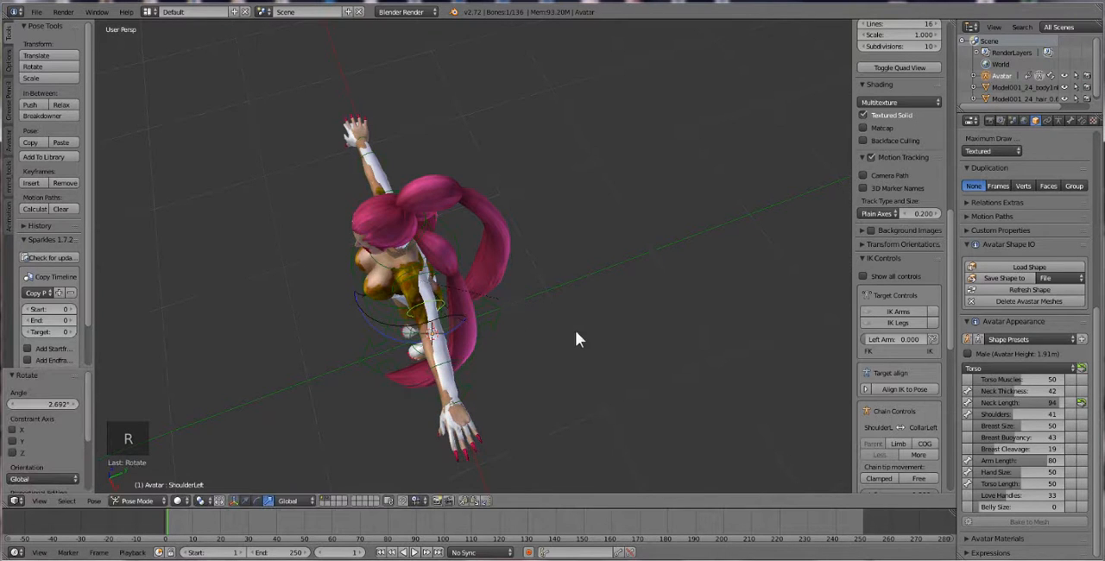
# Select the model's hair mesh and move it to the third layer
pyautogui.moveTo(575, 330); pyautogui.dragTo(511, 272, button='middle')
pyautogui.scroll(2, 489, 246)
pyautogui.moveTo(533, 316)
pyautogui.mouseDown(button='middle')
pyautogui.moveTo(509, 318)
pyautogui.moveTo(519, 309)
pyautogui.mouseUp(button='middle')
pyautogui.scroll(-1, 548, 337)
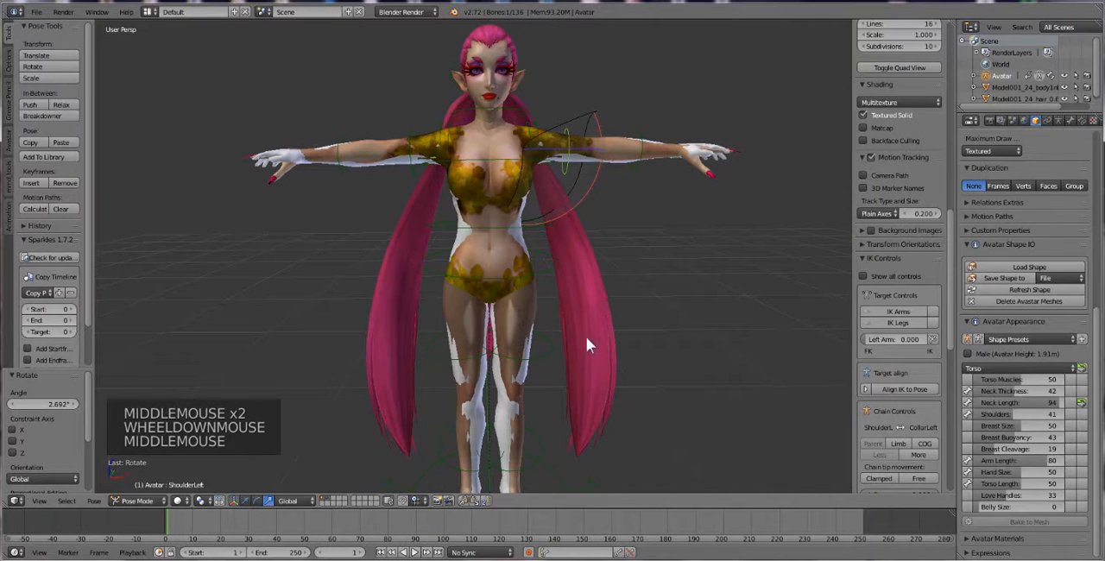
pyautogui.rightClick(602, 320)
pyautogui.moveTo(491, 256); pyautogui.dragTo(522, 248, button='middle')
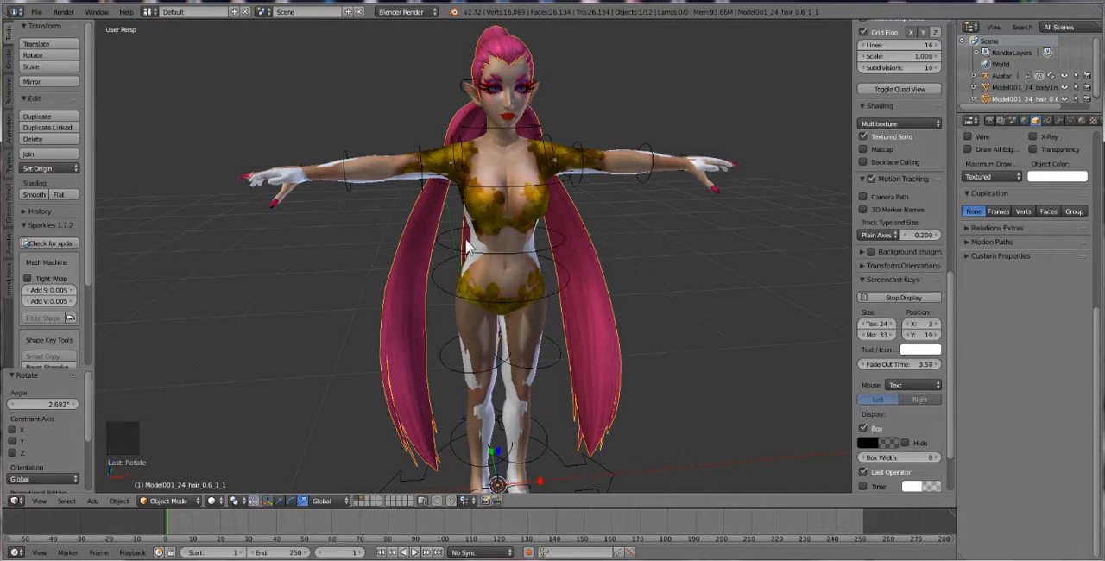
pyautogui.press('m')
pyautogui.click(603, 259)
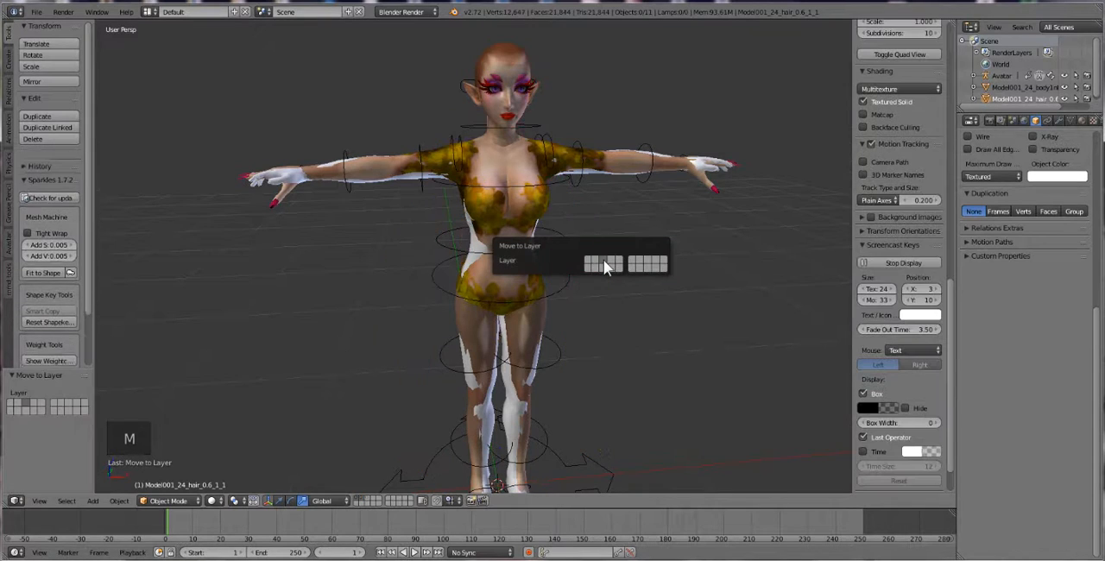
# Select the model's body mesh together with the Avatar rig as the active object, and return to Object Mode
pyautogui.moveTo(434, 264); pyautogui.dragTo(509, 285, button='middle')
pyautogui.scroll(-1, 474, 277)
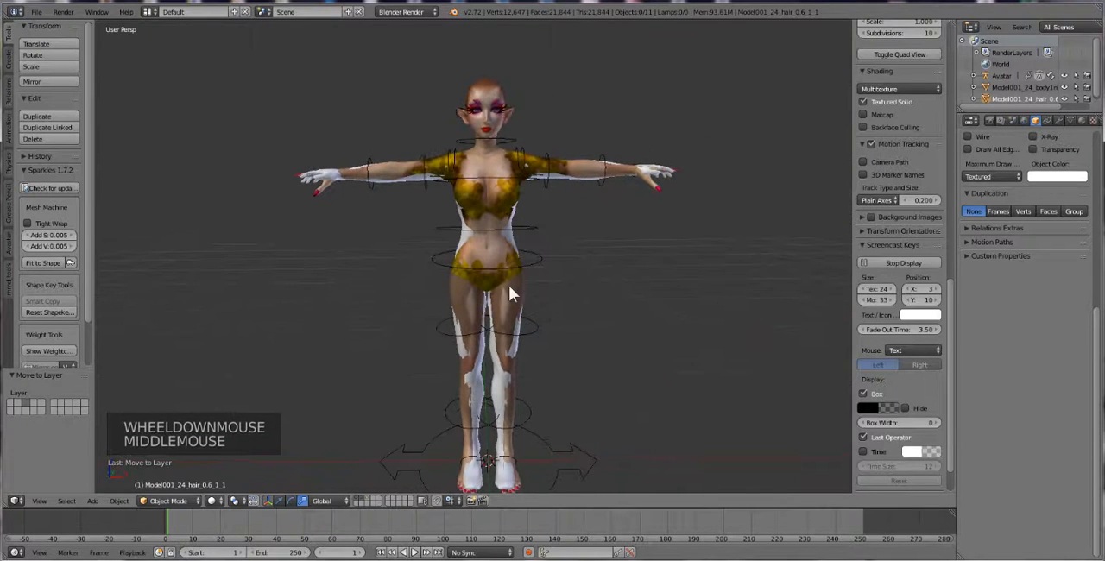
pyautogui.rightClick(500, 205)
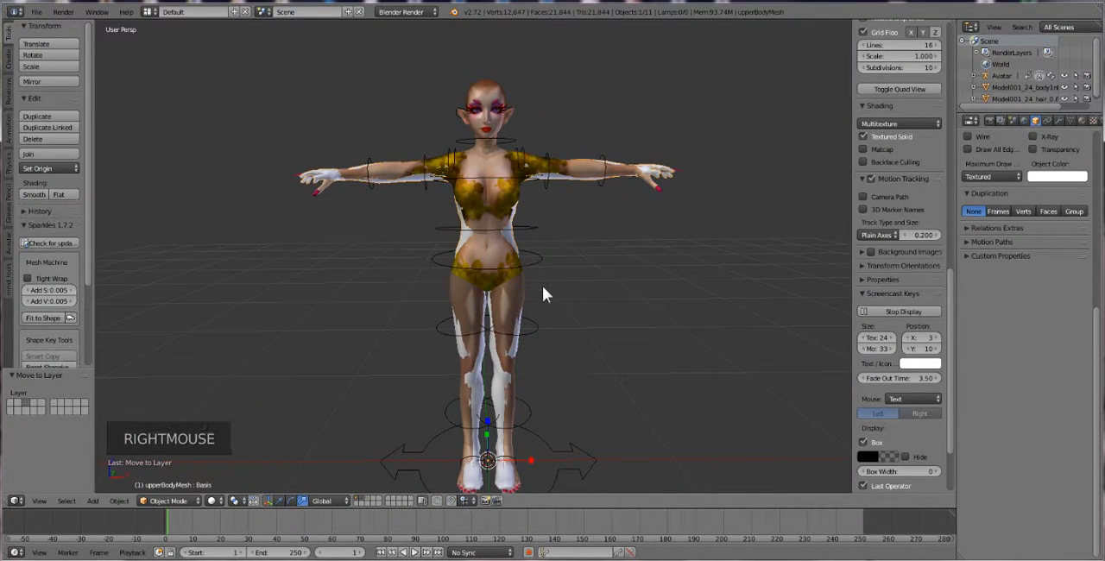
pyautogui.rightClick(494, 97)
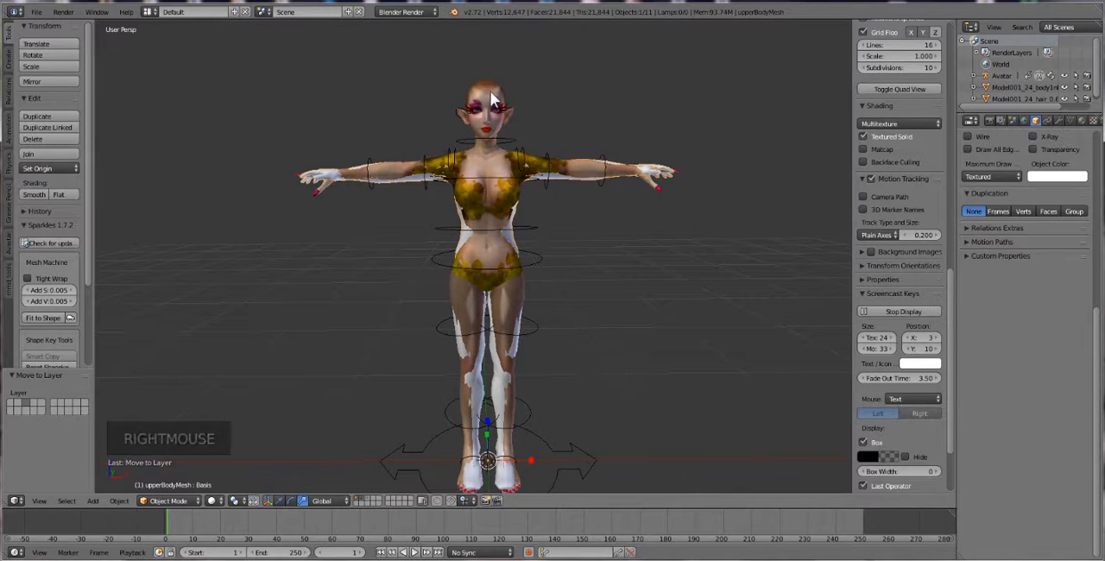
pyautogui.keyDown('shift'); pyautogui.rightClick(508, 139); pyautogui.keyUp('shift')
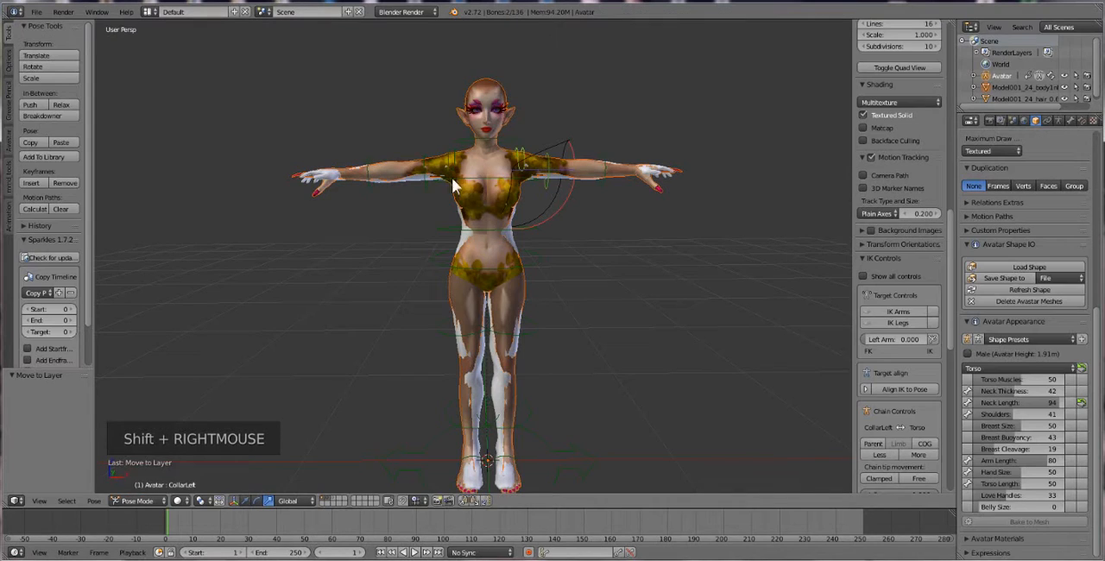
pyautogui.click(136, 510)
pyautogui.click(140, 488)
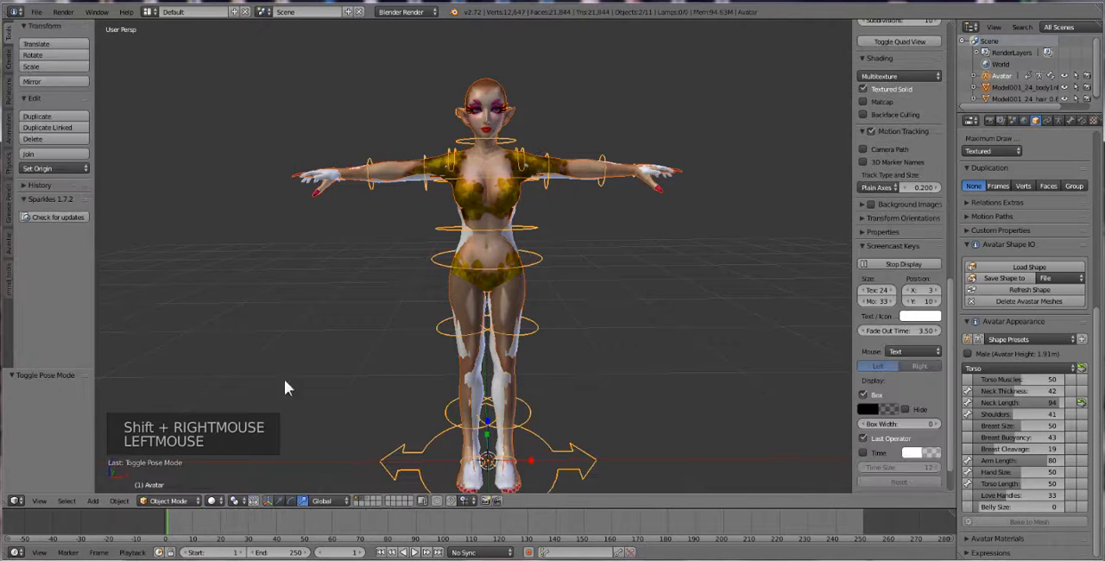
# In the Avastar skinning options, enable altering to the rest pose and disable Attach Sliders
pyautogui.click(8, 246)
pyautogui.click(43, 55)
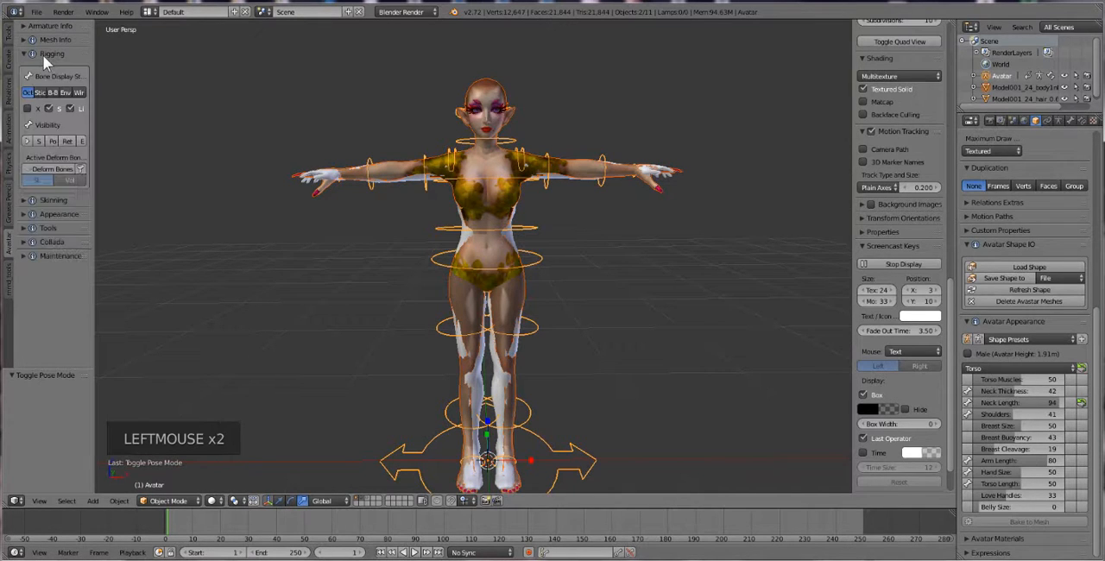
pyautogui.click(42, 53)
pyautogui.click(40, 66)
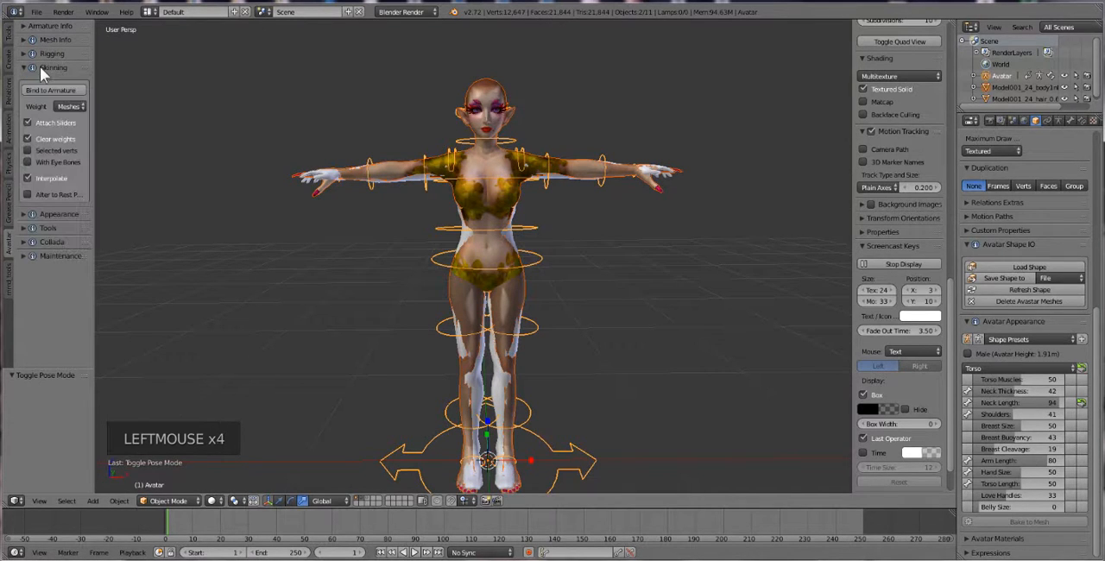
pyautogui.click(39, 197)
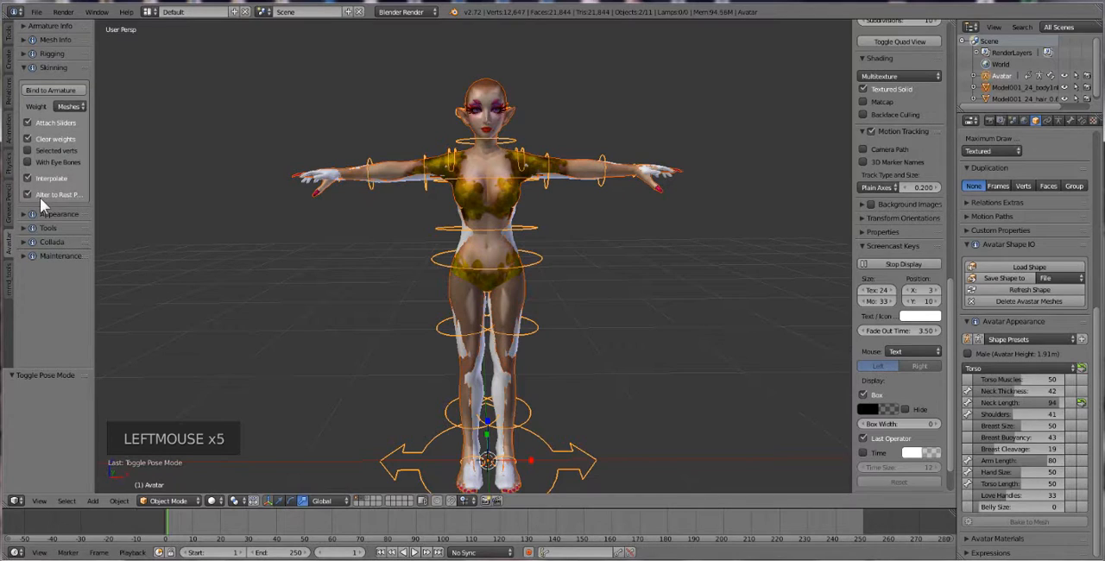
pyautogui.click(32, 123)
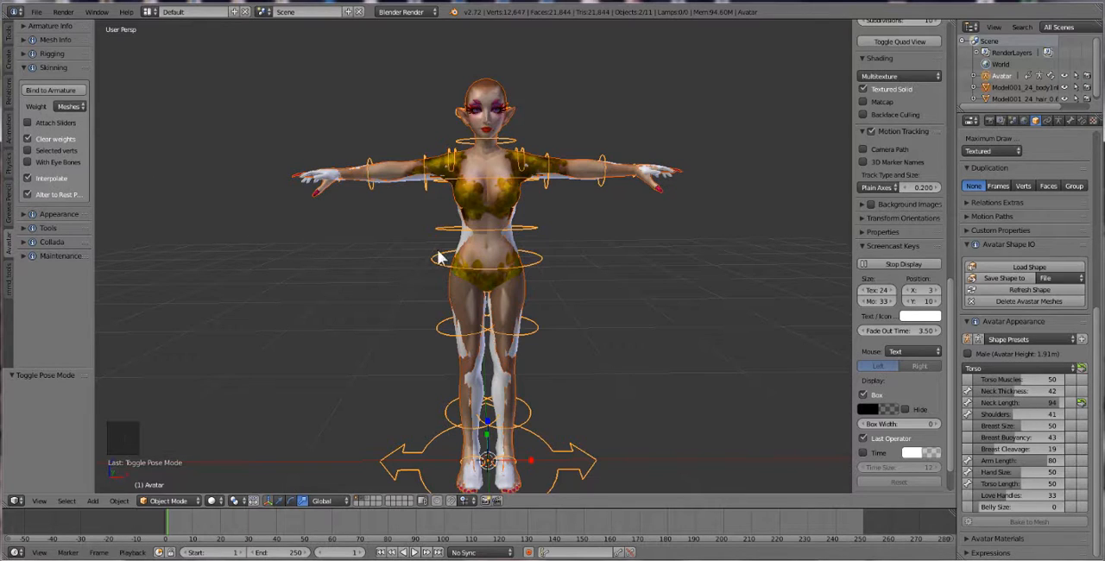
# Bind the body mesh to the Avatar armature with weights taken from Meshes
pyautogui.scroll(-2, 520, 287)
pyautogui.scroll(1, 520, 291)
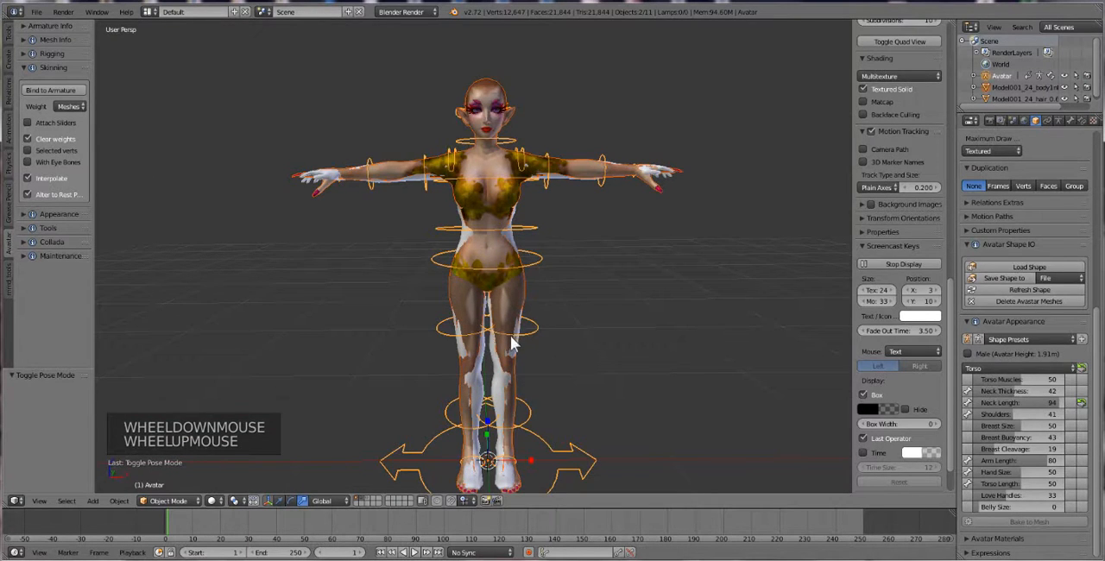
pyautogui.keyDown('shift'); pyautogui.moveTo(516, 341); pyautogui.dragTo(511, 324, button='middle'); pyautogui.keyUp('shift')
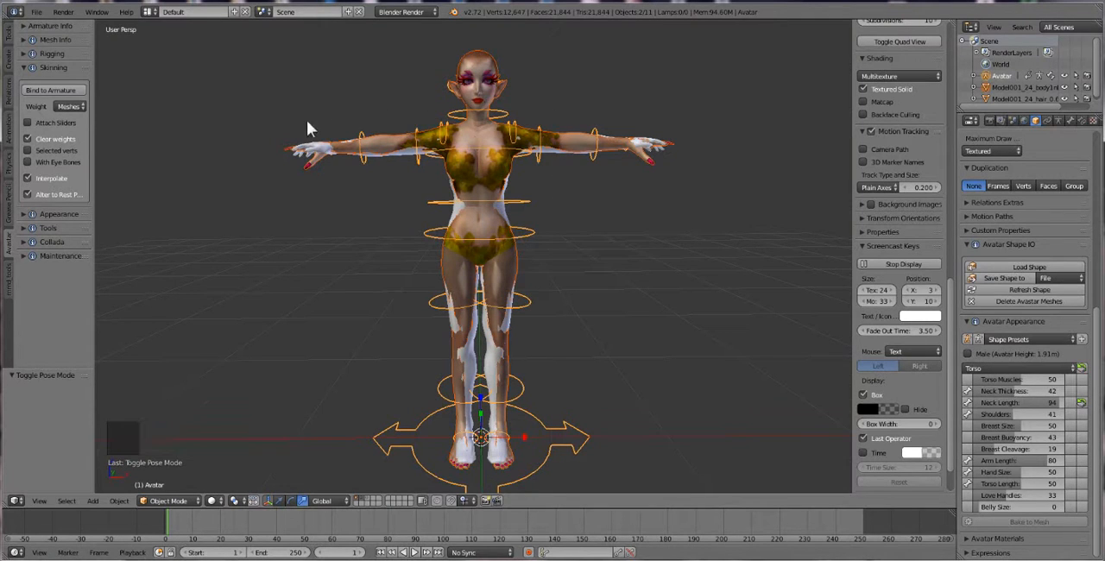
pyautogui.click(50, 89)
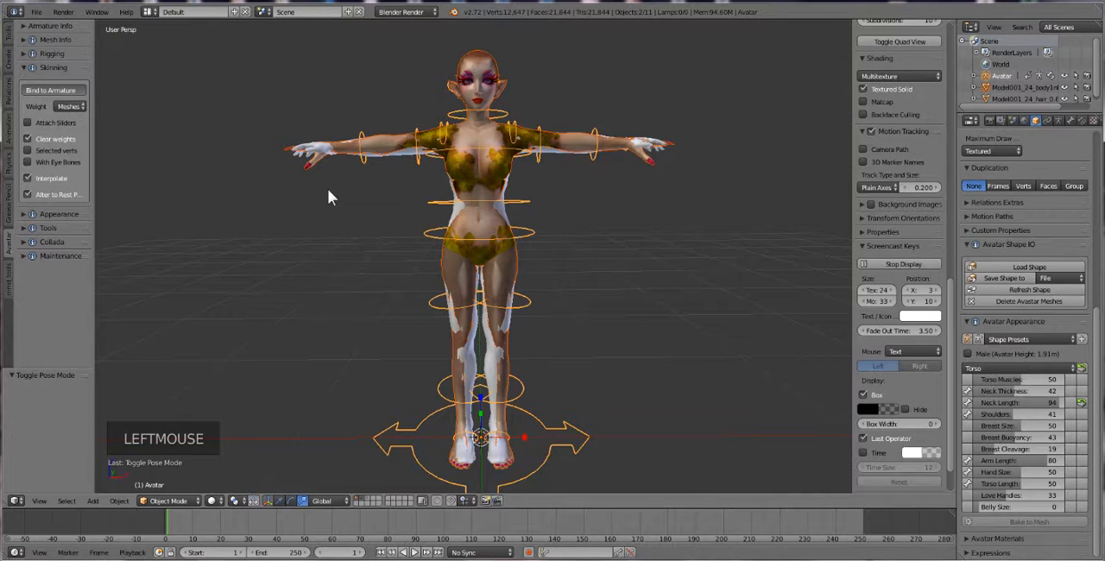
# Put the Avatar rig in Pose Mode and clear the rotation of all its bones
pyautogui.rightClick(417, 162)
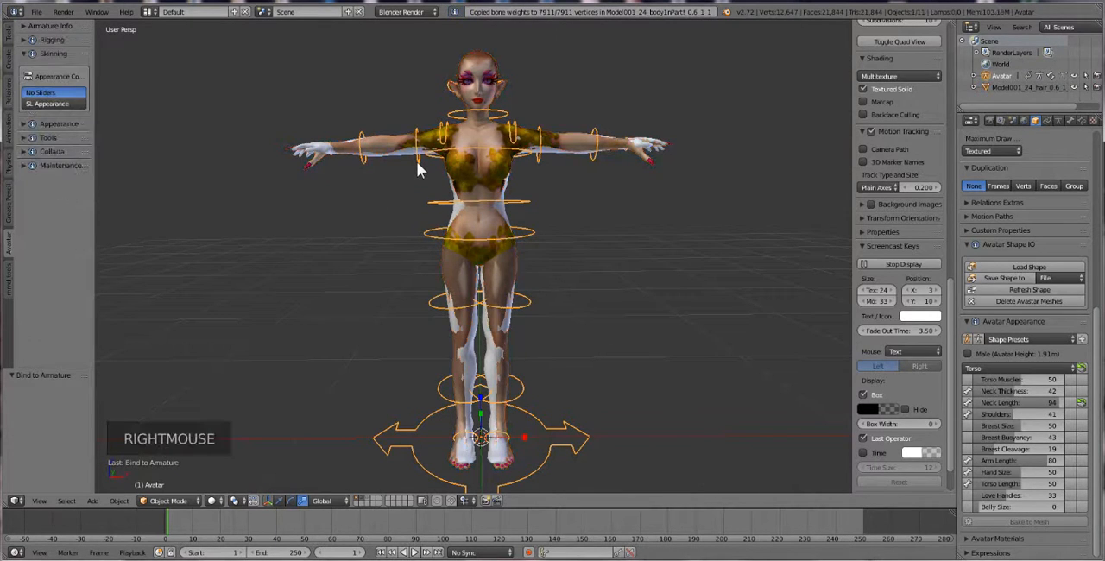
pyautogui.click(168, 501)
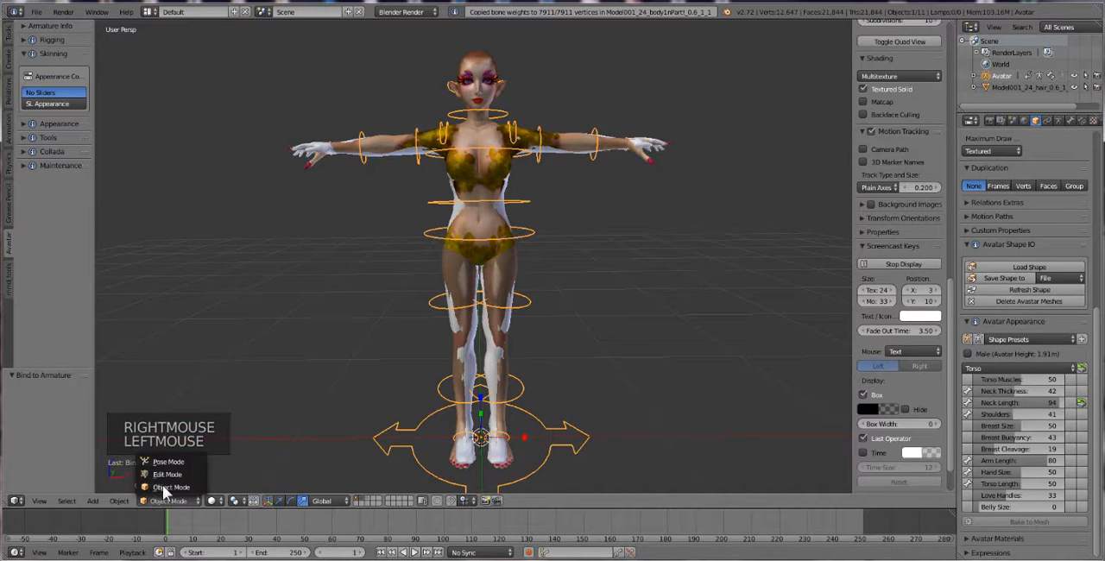
pyautogui.click(168, 462)
pyautogui.press('a')
pyautogui.press('a')
pyautogui.press('a')
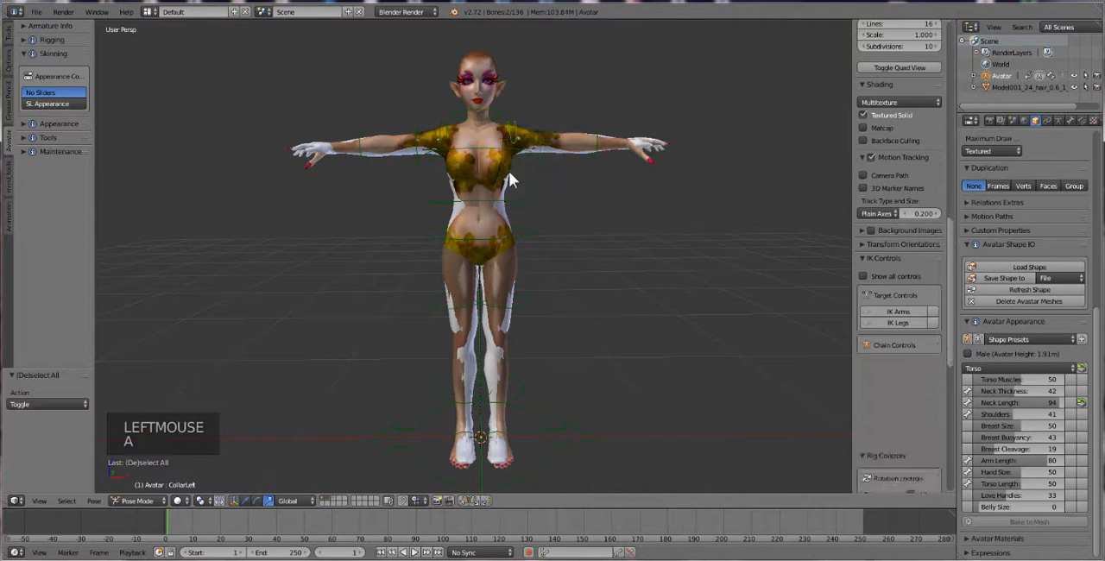
pyautogui.hotkey('alt', 'r')
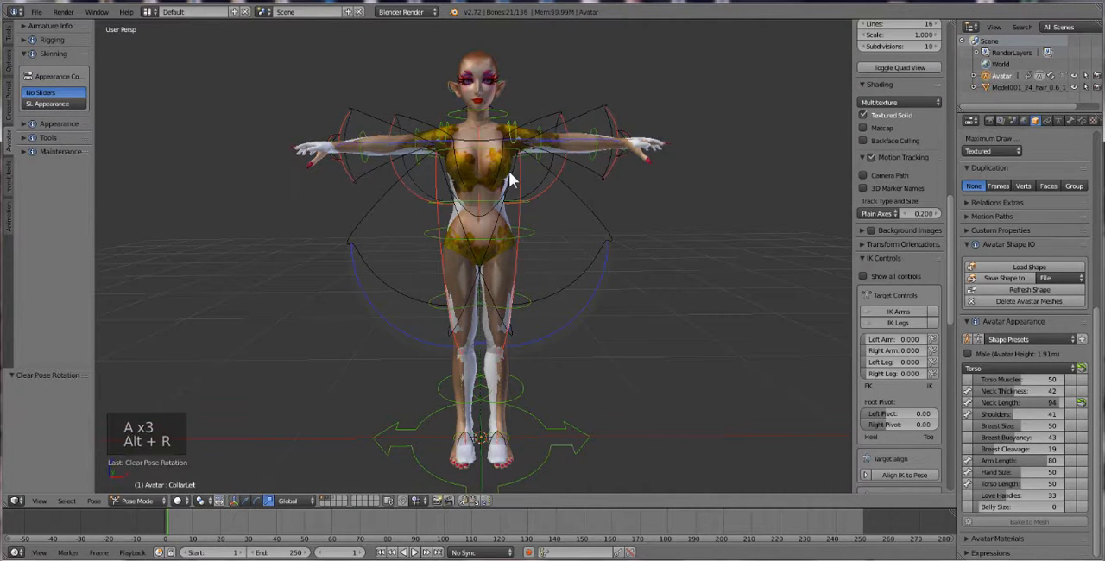
# Rotate the right shoulder bone by about -51° to lower the arm and test the binding
pyautogui.moveTo(478, 180); pyautogui.dragTo(409, 134, button='middle')
pyautogui.scroll(1, 469, 202)
pyautogui.rightClick(414, 127)
pyautogui.press('r')
pyautogui.press('r')
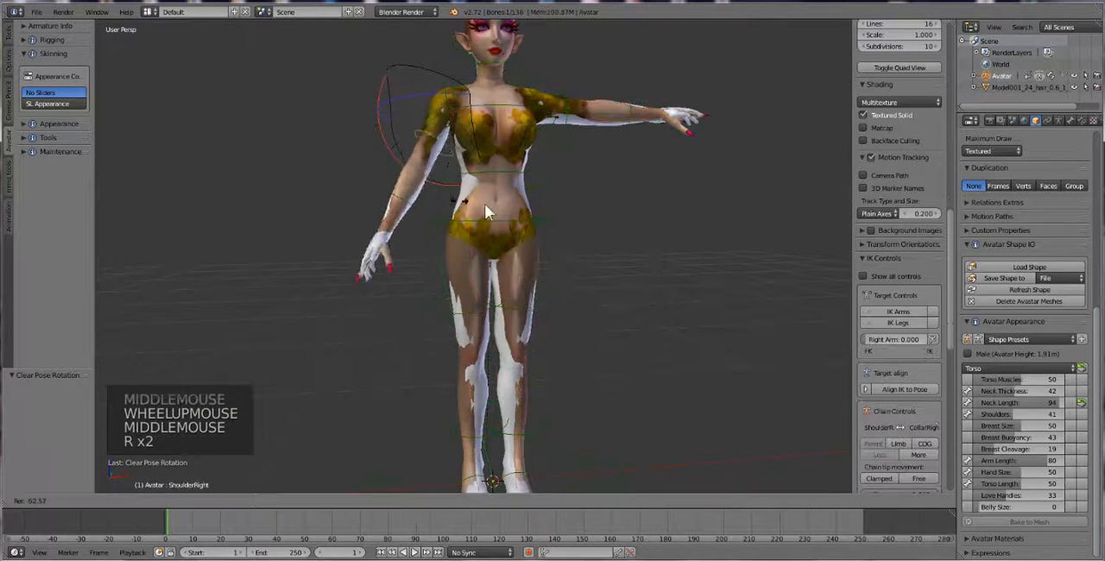
pyautogui.click(392, 190)
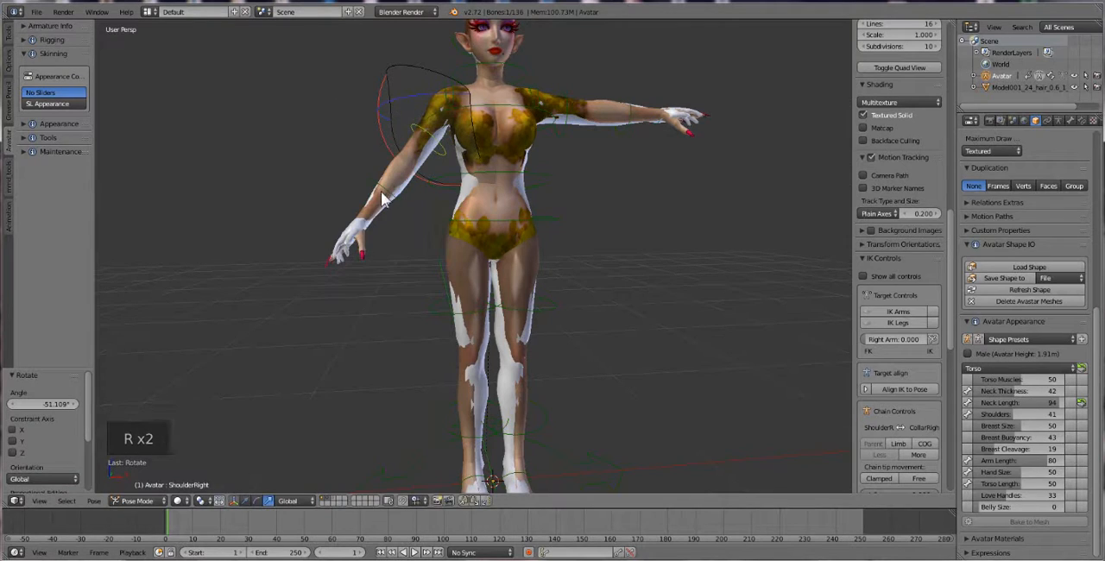
# Rotate the right elbow bone by about 35° and the right wrist bone by about -112° to test the arm's deformation
pyautogui.rightClick(385, 192)
pyautogui.press('r')
pyautogui.press('r')
pyautogui.click(334, 187)
pyautogui.rightClick(334, 188)
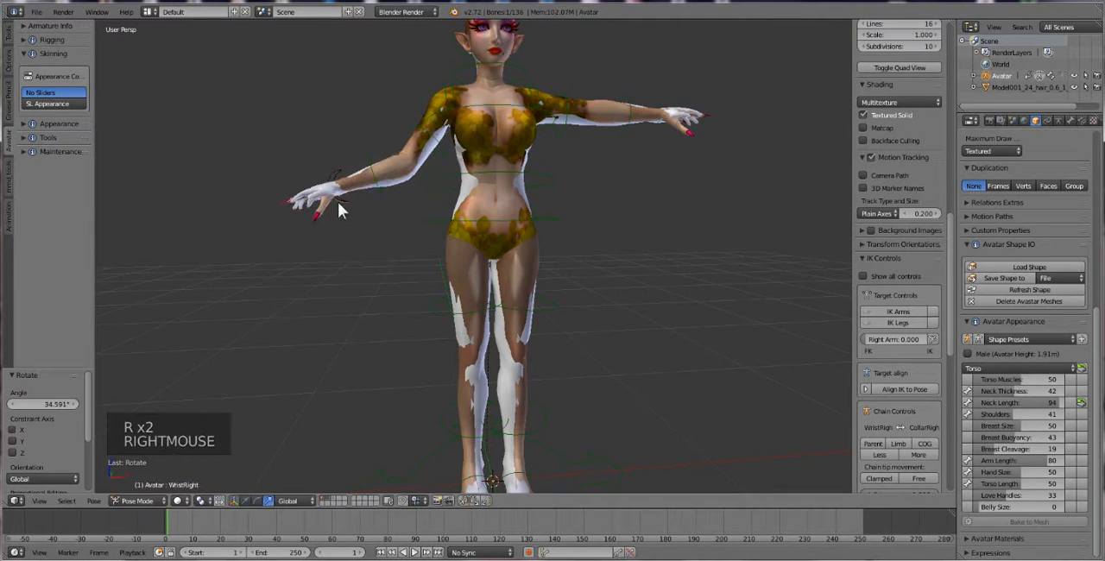
pyautogui.press('r')
pyautogui.press('r')
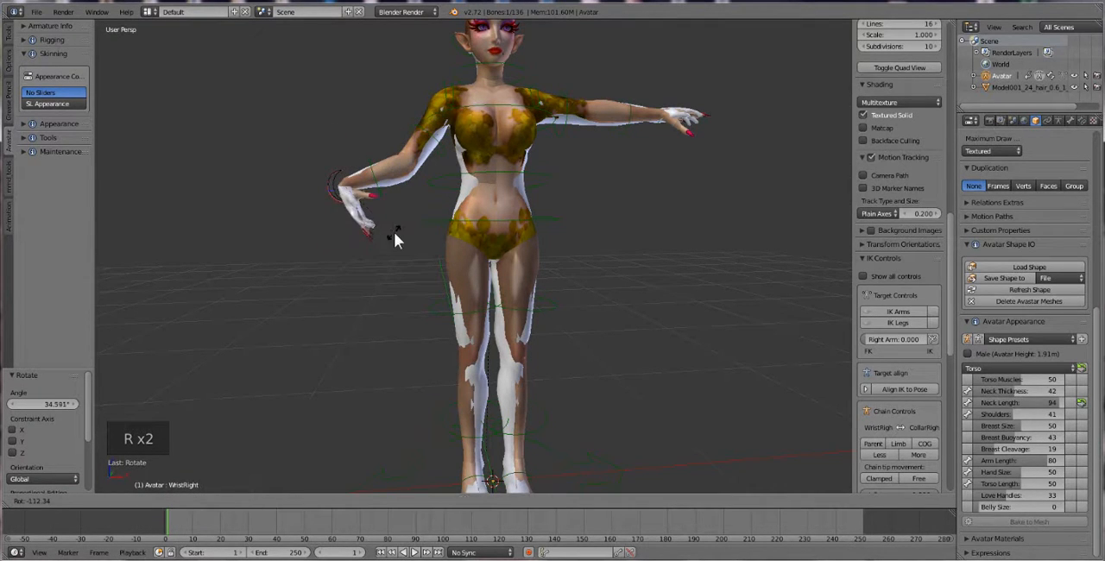
pyautogui.click(394, 232)
# Rotate the right hip bone by about 36° and bend the right knee with a trackball rotation of about 68° and -46°
pyautogui.rightClick(462, 316)
pyautogui.press('r')
pyautogui.press('r')
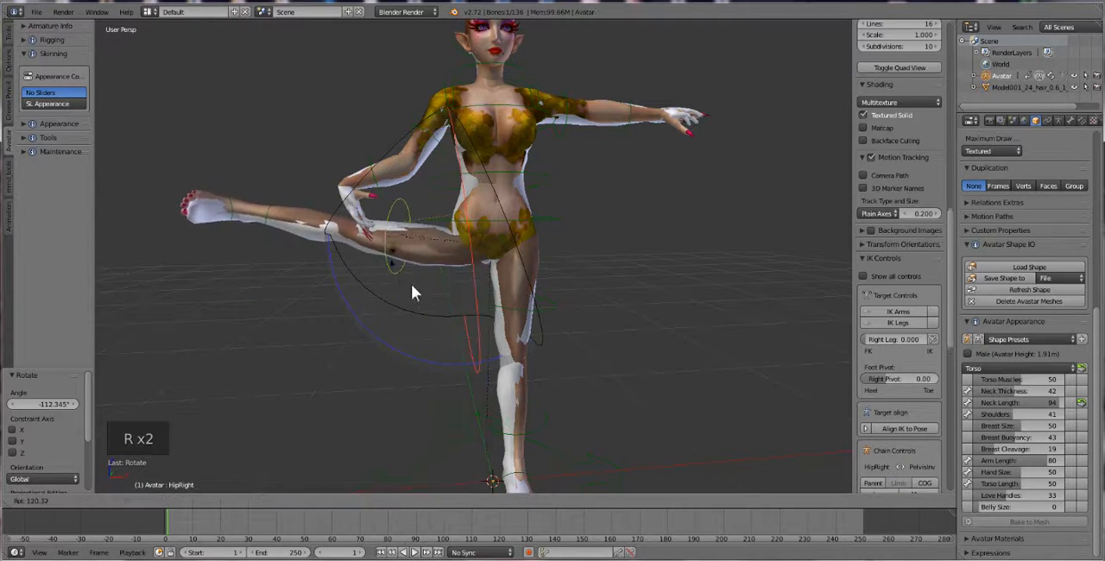
pyautogui.click(451, 304)
pyautogui.rightClick(396, 362)
pyautogui.press('r')
pyautogui.press('r')
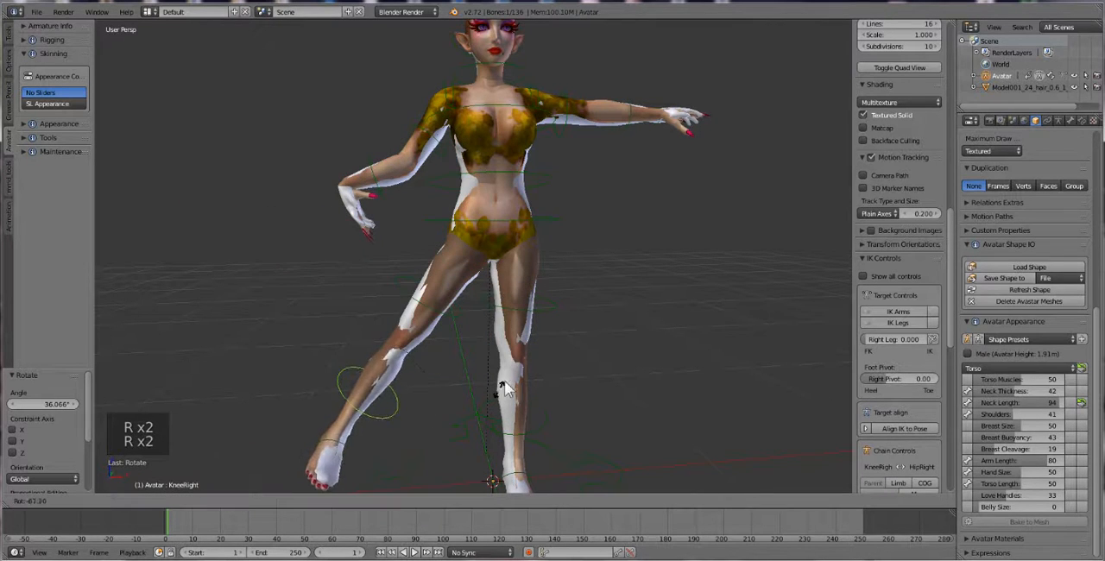
pyautogui.click(378, 35)
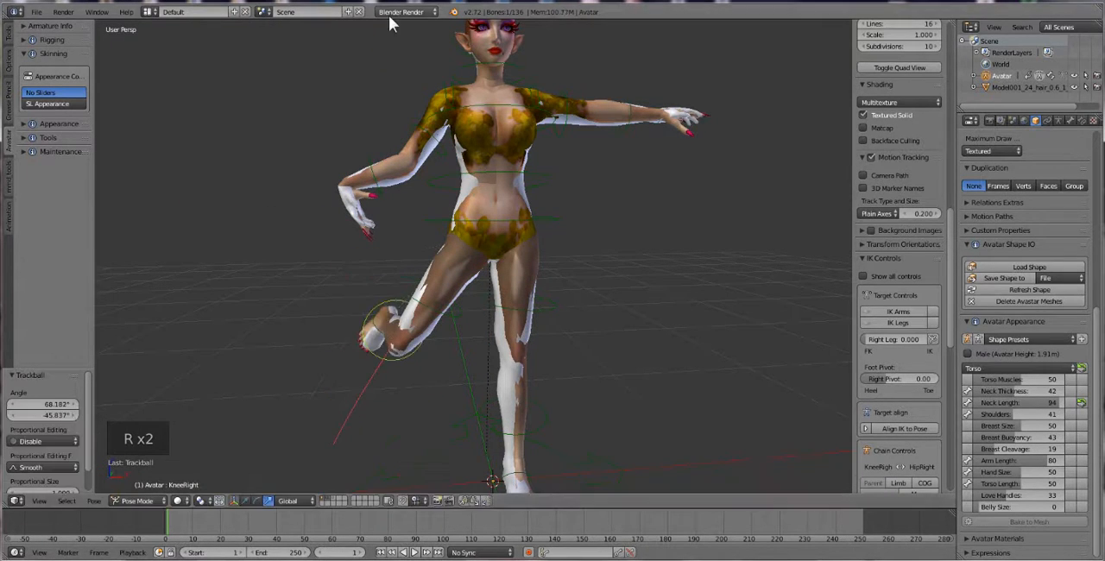
# Rotate the left hip bone by about -47° and bend the left knee bone to test the other leg
pyautogui.rightClick(530, 296)
pyautogui.press('r')
pyautogui.press('r')
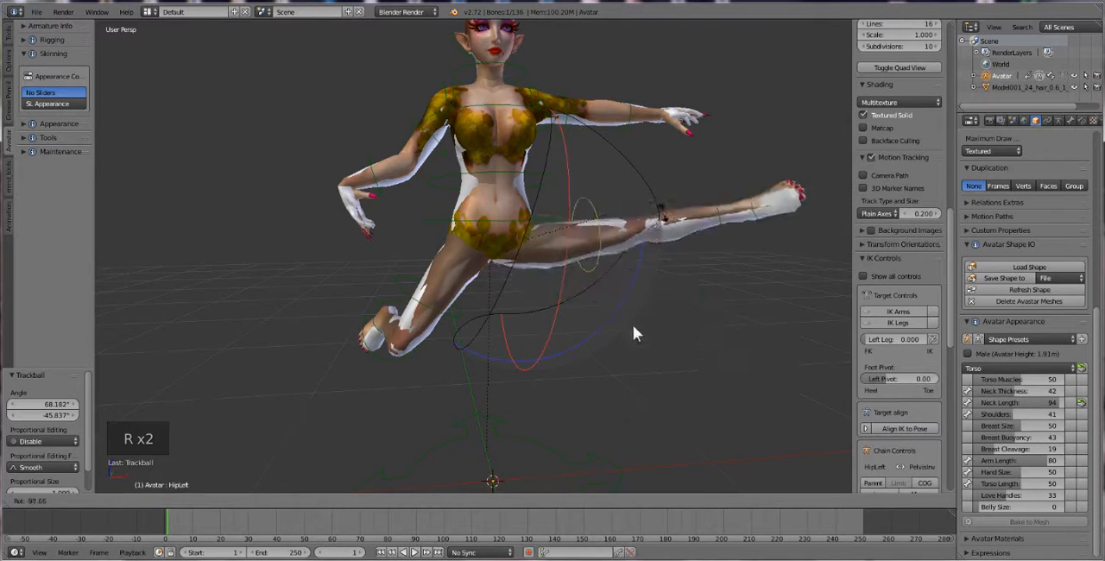
pyautogui.click(655, 335)
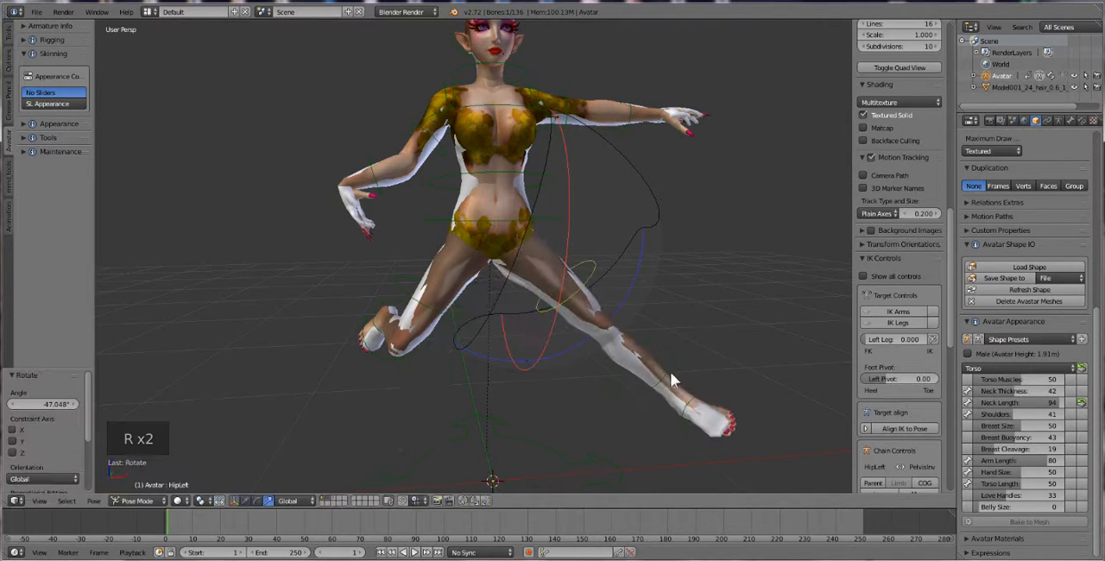
pyautogui.rightClick(671, 373)
pyautogui.press('r')
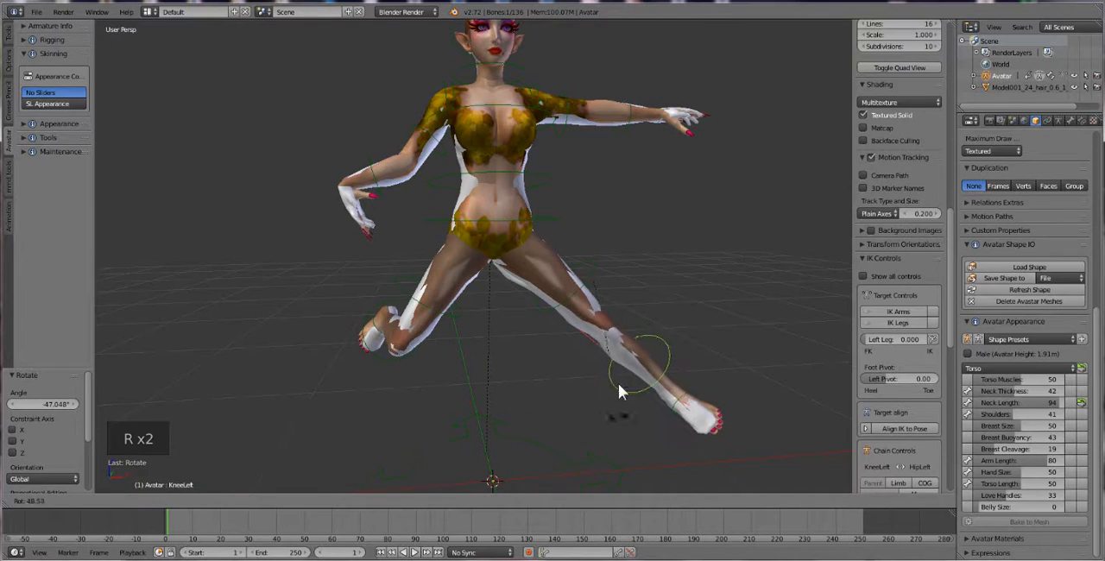
pyautogui.click(618, 383)
# Select all bones of the Avatar rig and clear their pose rotation
pyautogui.press('a')
pyautogui.press('a')
pyautogui.press('a')
pyautogui.hotkey('alt', 'r')
# Return the Avatar rig to Object Mode and select the imported body mesh
pyautogui.moveTo(553, 244); pyautogui.dragTo(537, 253, button='middle')
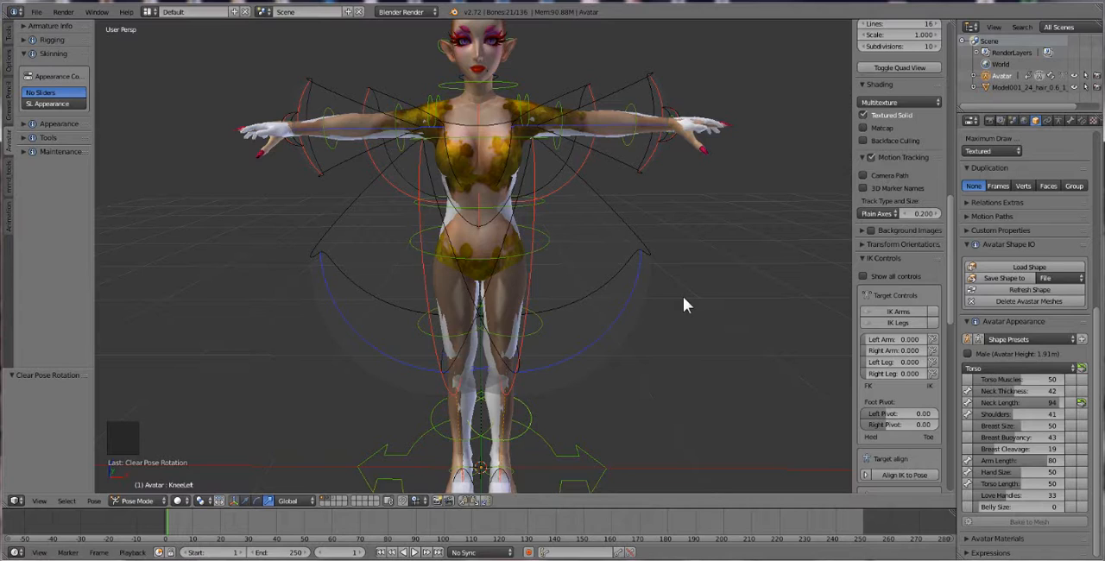
pyautogui.scroll(-1, 656, 251)
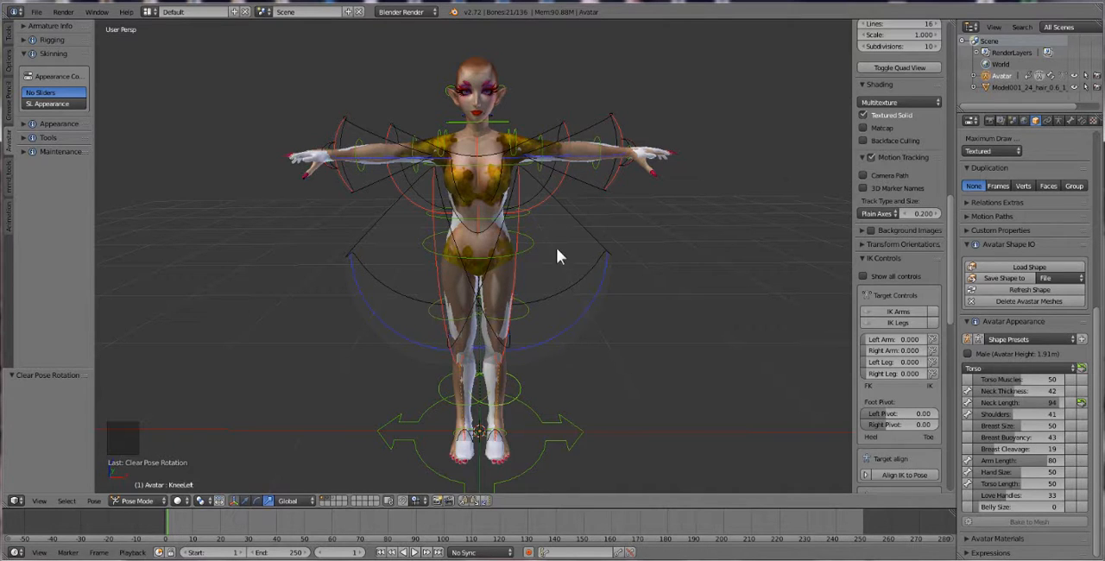
pyautogui.rightClick(490, 246)
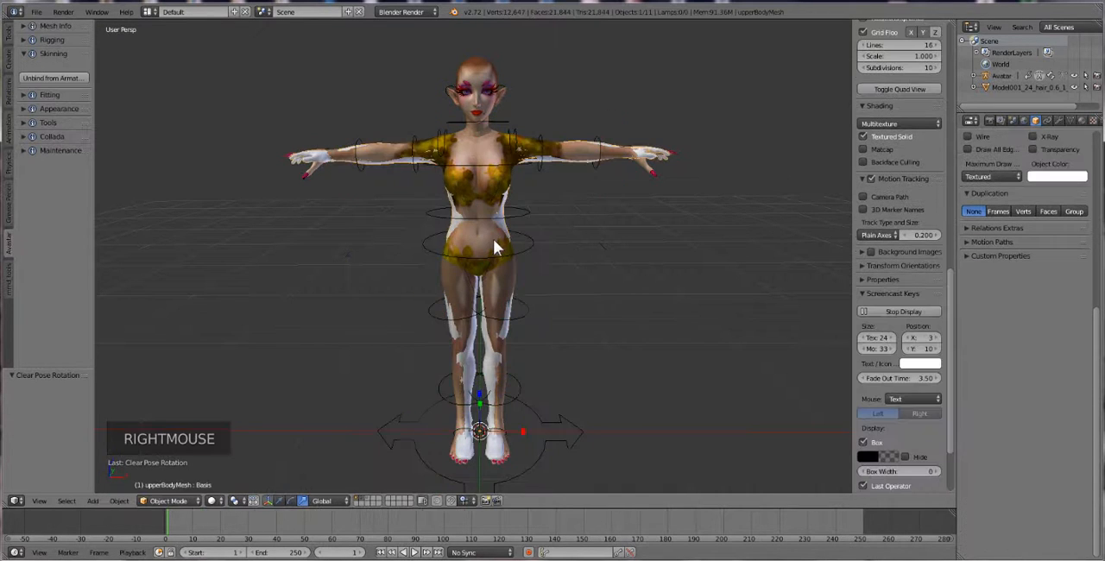
pyautogui.rightClick(513, 216)
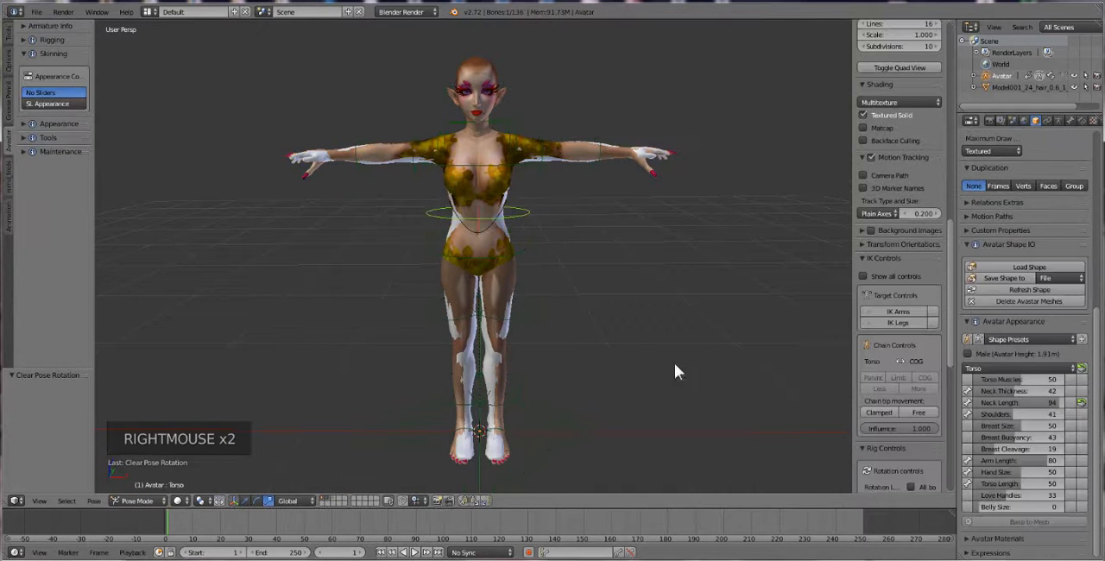
pyautogui.click(10, 41)
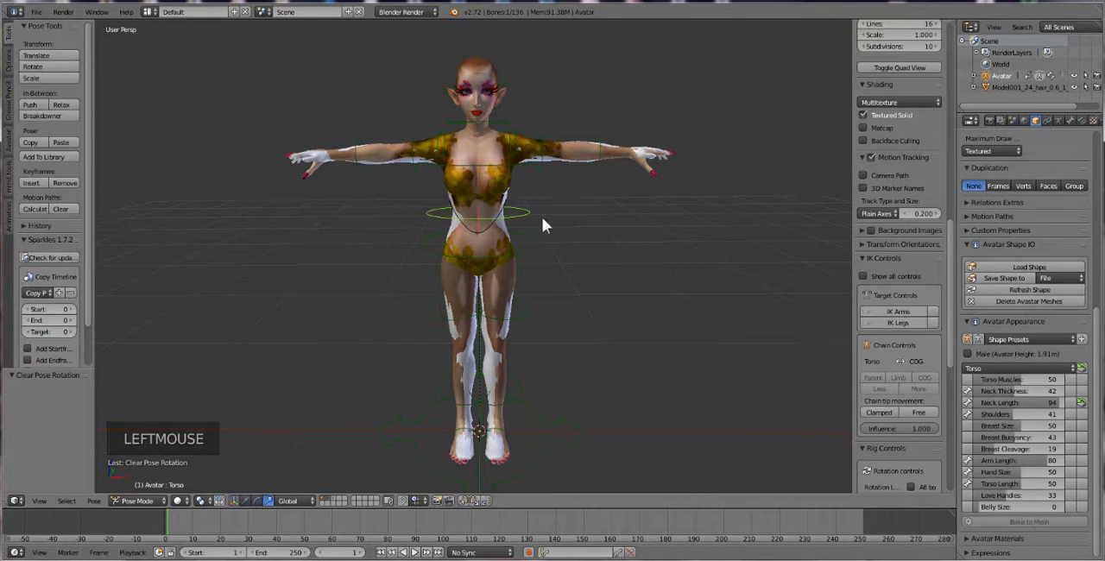
pyautogui.click(137, 501)
pyautogui.click(139, 486)
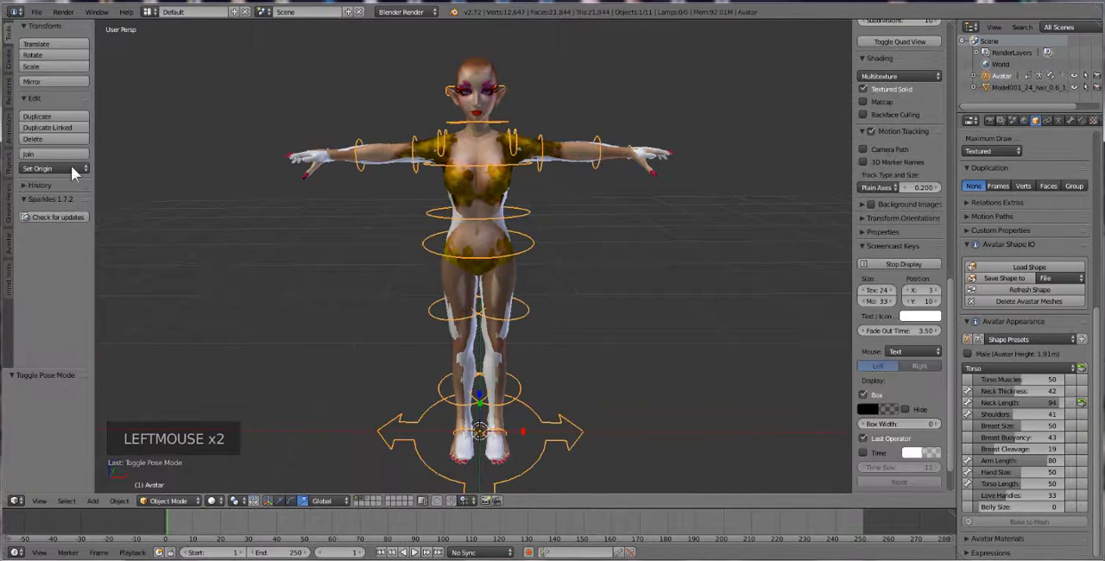
pyautogui.rightClick(477, 201)
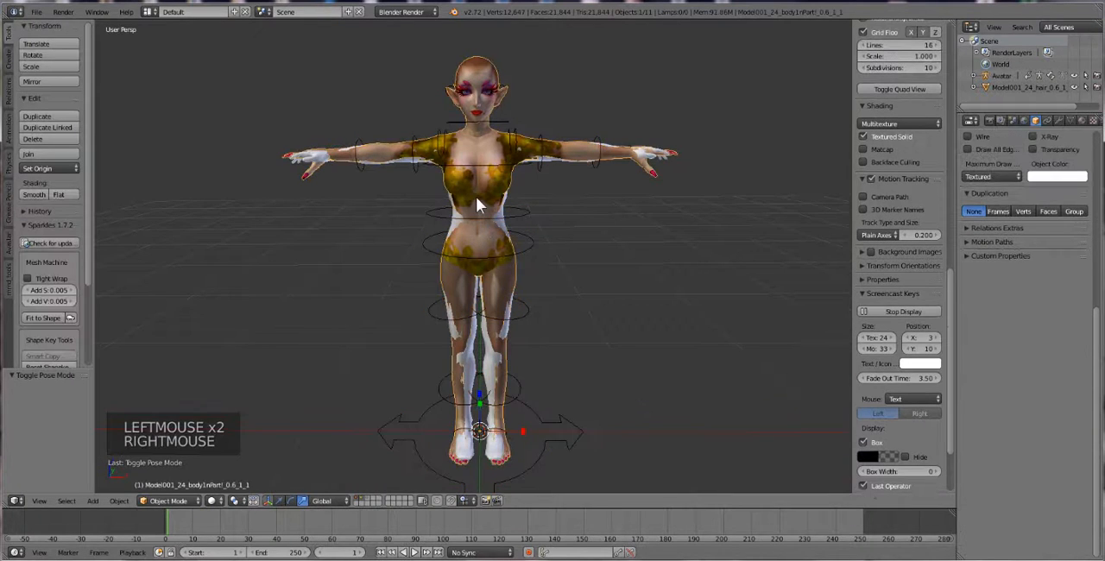
# Apply the Half Way fitting preset to the body mesh in the Avastar Fitting options
pyautogui.click(10, 244)
pyautogui.moveTo(92, 204); pyautogui.dragTo(183, 204)
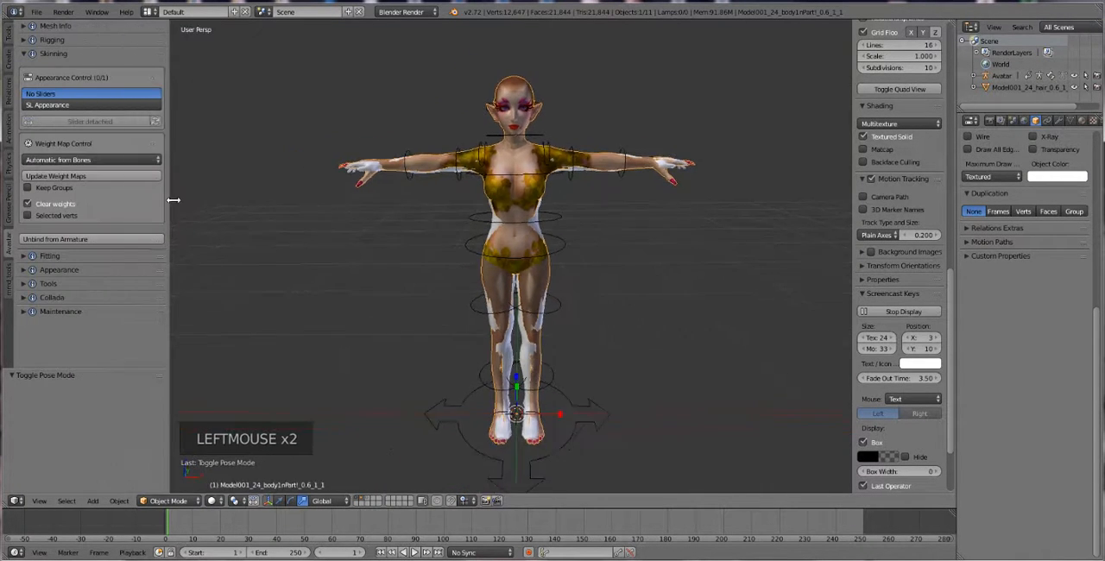
pyautogui.click(47, 257)
pyautogui.scroll(-2, 94, 249)
pyautogui.scroll(-5, 93, 268)
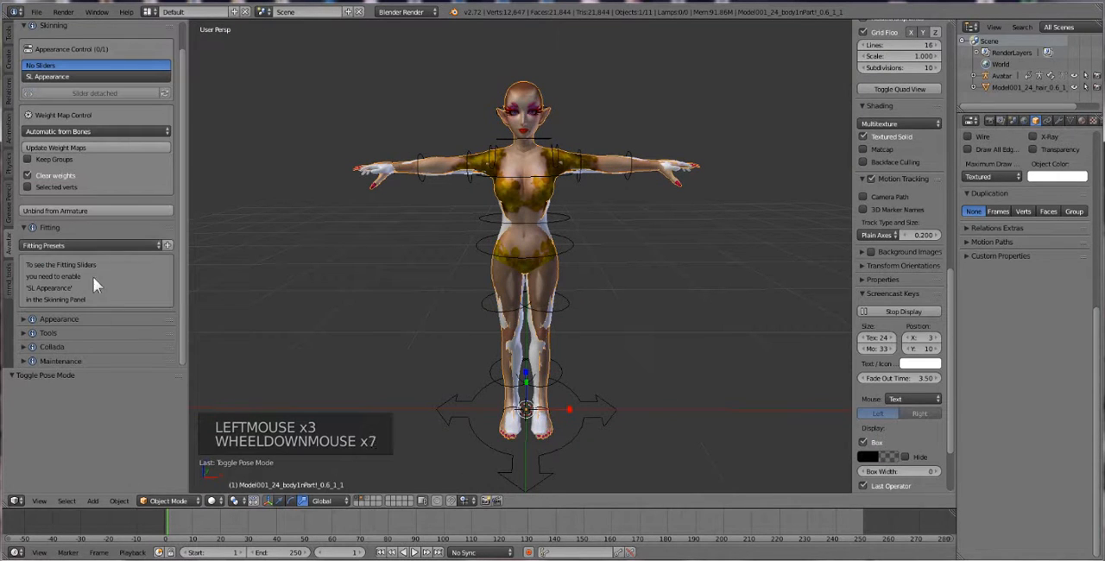
pyautogui.click(85, 246)
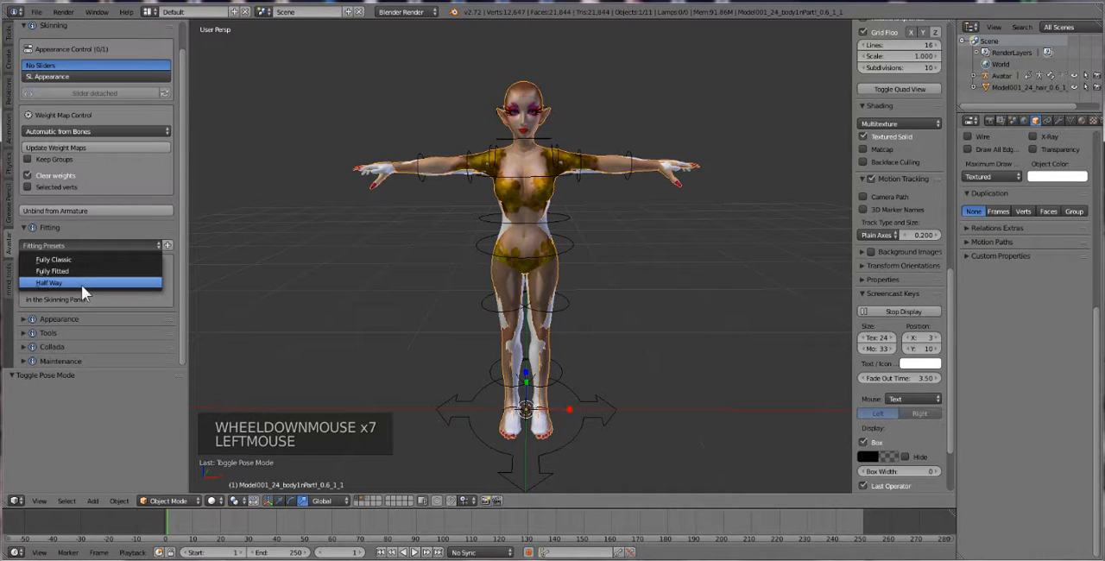
pyautogui.click(81, 285)
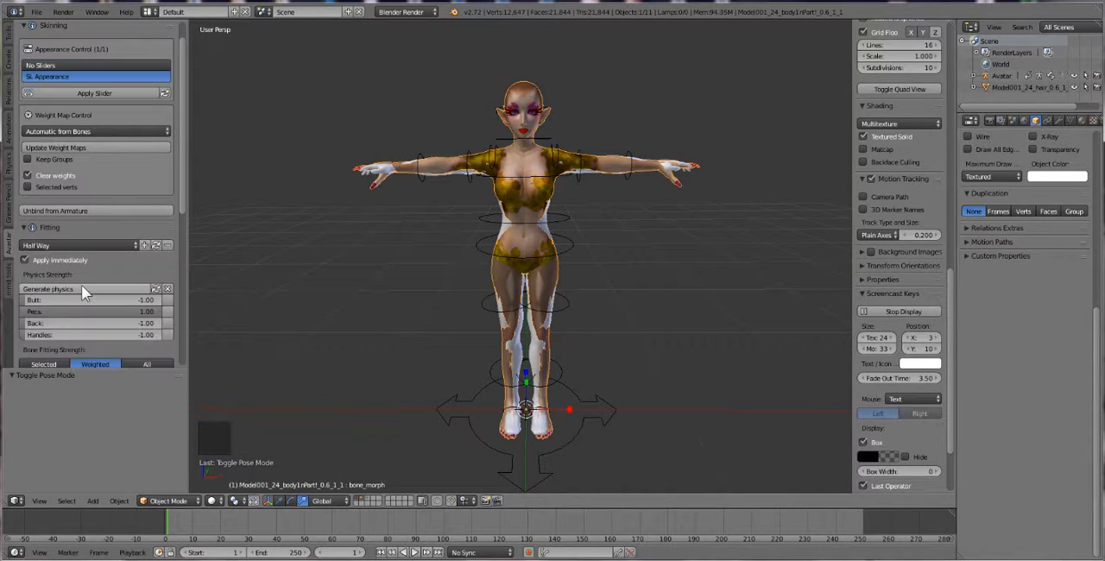
# Update the body mesh's physics and generate its physics bone weights
pyautogui.click(157, 288)
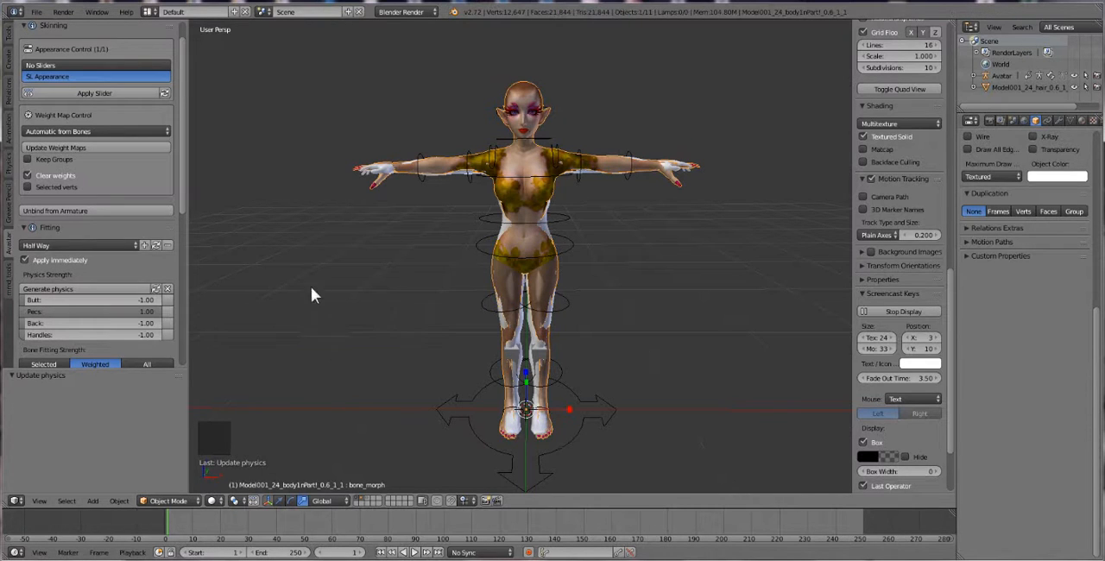
pyautogui.moveTo(383, 291); pyautogui.dragTo(371, 288, button='middle')
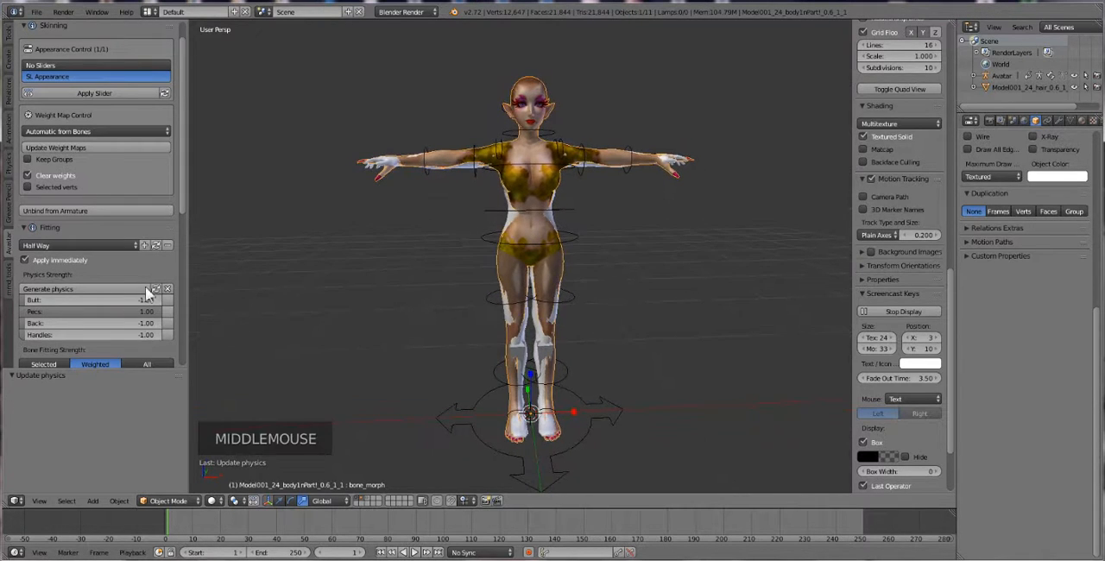
pyautogui.click(51, 288)
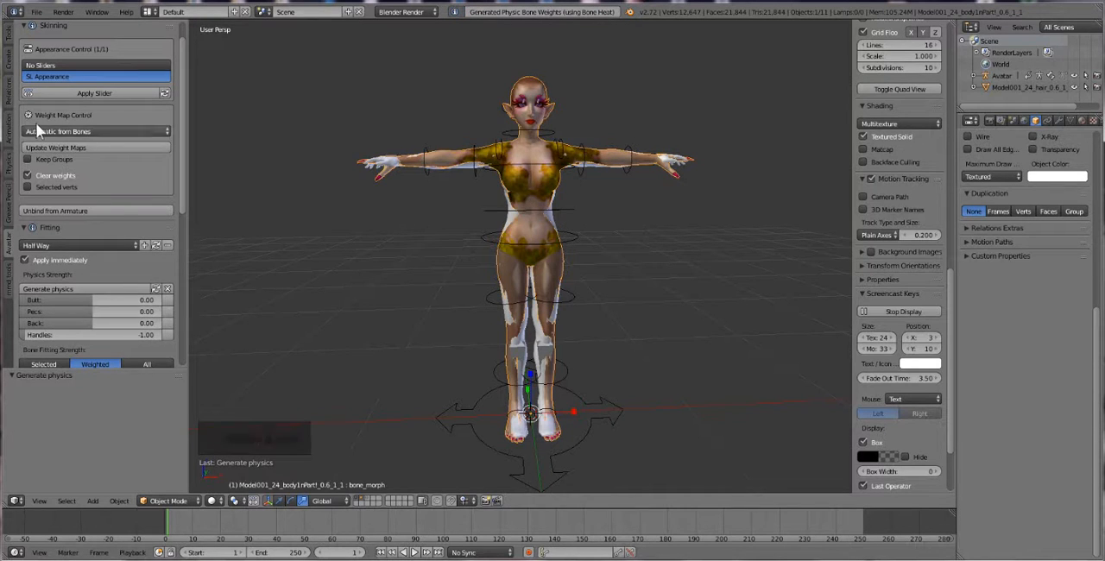
# Show the Avastar rigging options and switch the body mesh to the Skin visibility setup for weight painting
pyautogui.click(6, 44)
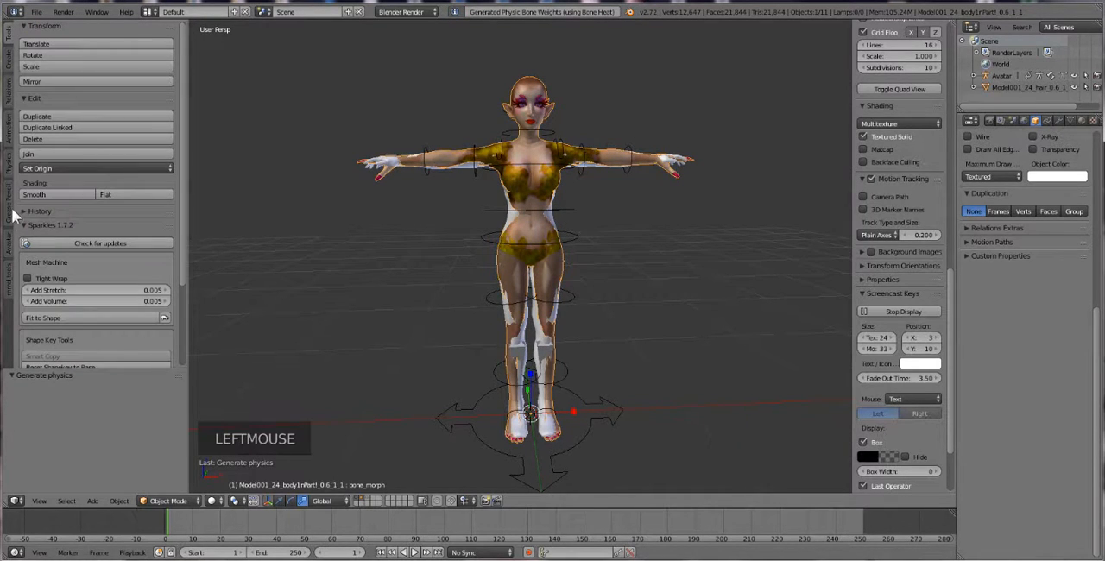
pyautogui.click(9, 246)
pyautogui.click(9, 246)
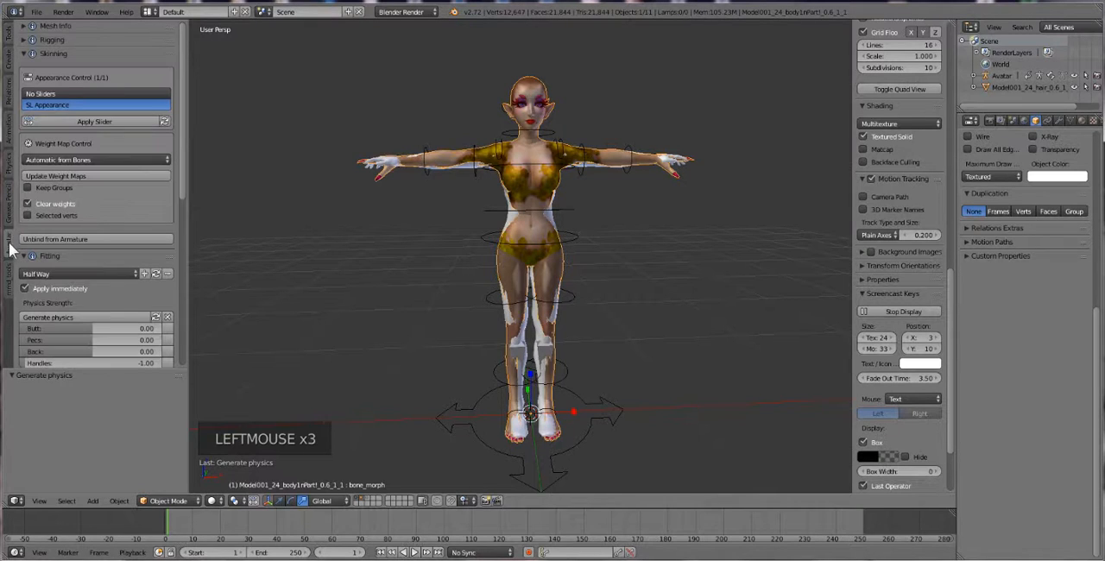
pyautogui.scroll(1, 68, 78)
pyautogui.click(69, 52)
pyautogui.click(69, 41)
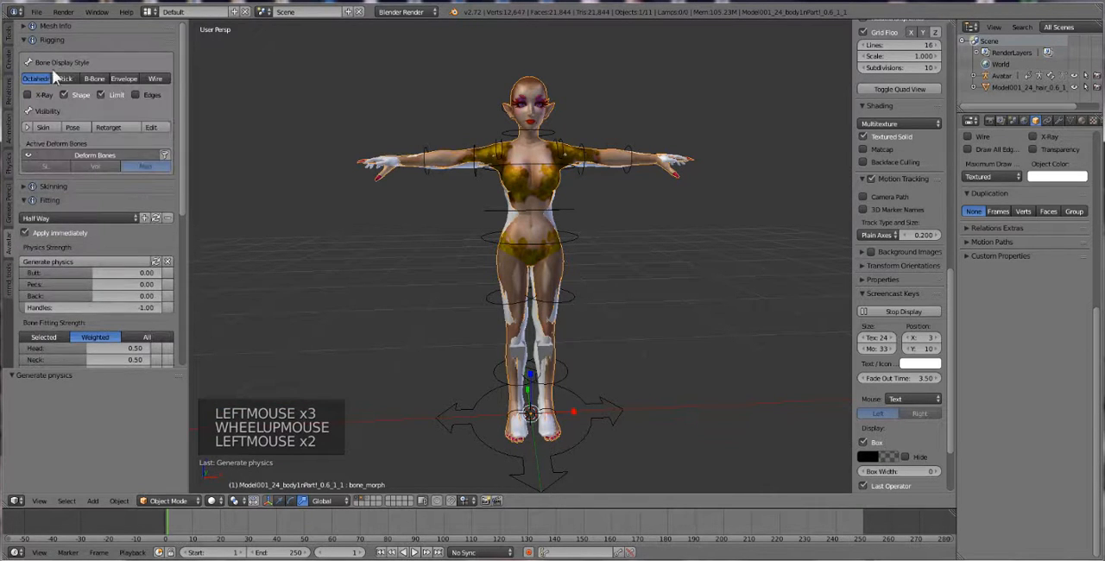
pyautogui.click(39, 127)
pyautogui.scroll(3, 515, 178)
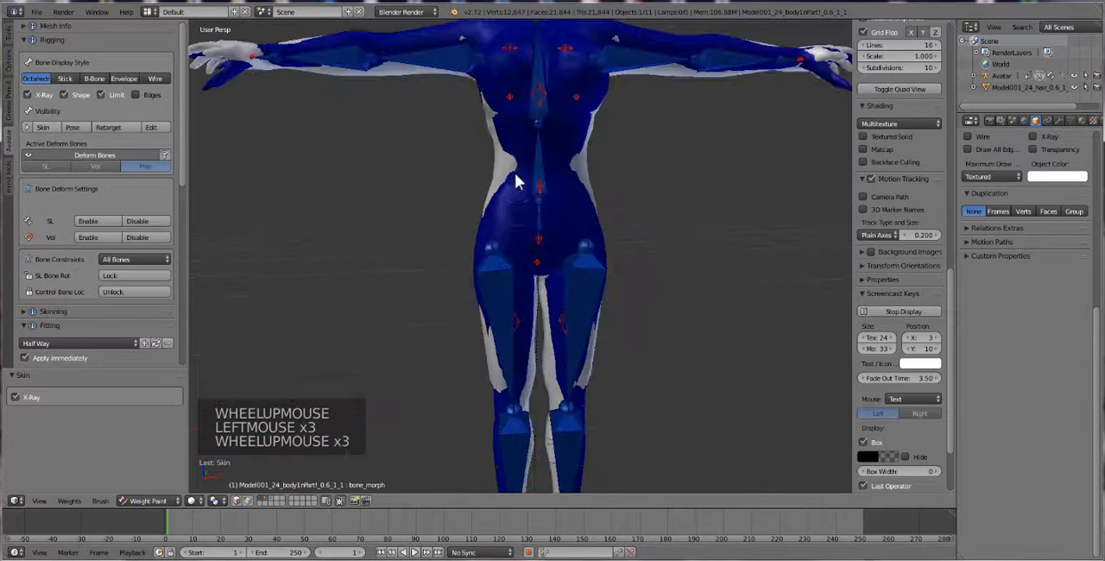
# Examine the weights on the body mesh for the left pec, pelvis, right hip and right upper leg bones
pyautogui.rightClick(537, 98)
pyautogui.rightClick(594, 102)
pyautogui.scroll(-1, 548, 183)
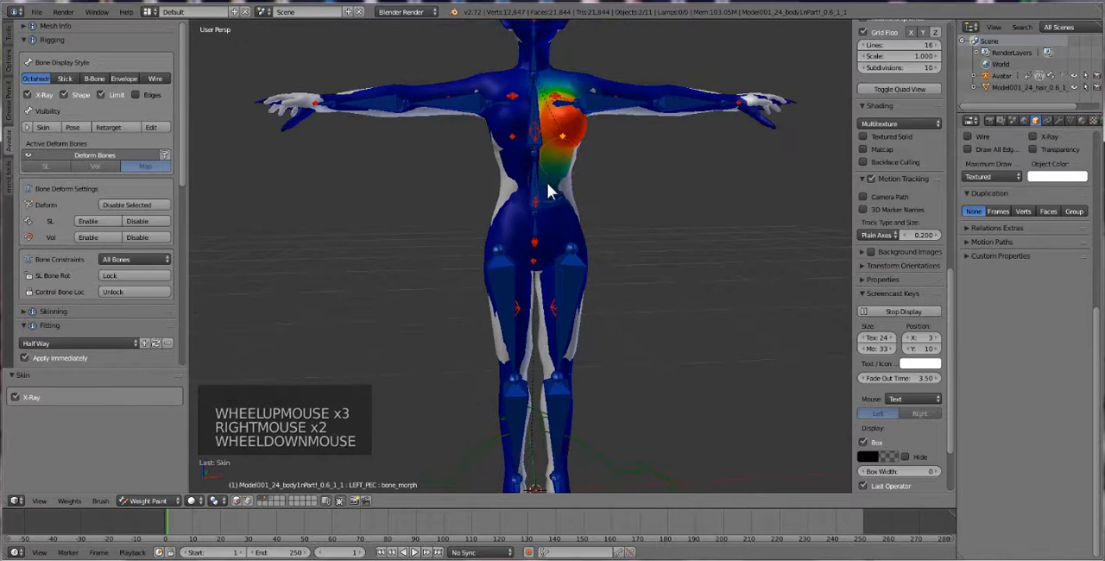
pyautogui.moveTo(547, 183); pyautogui.dragTo(530, 204, button='middle')
pyautogui.rightClick(520, 217)
pyautogui.rightClick(518, 230)
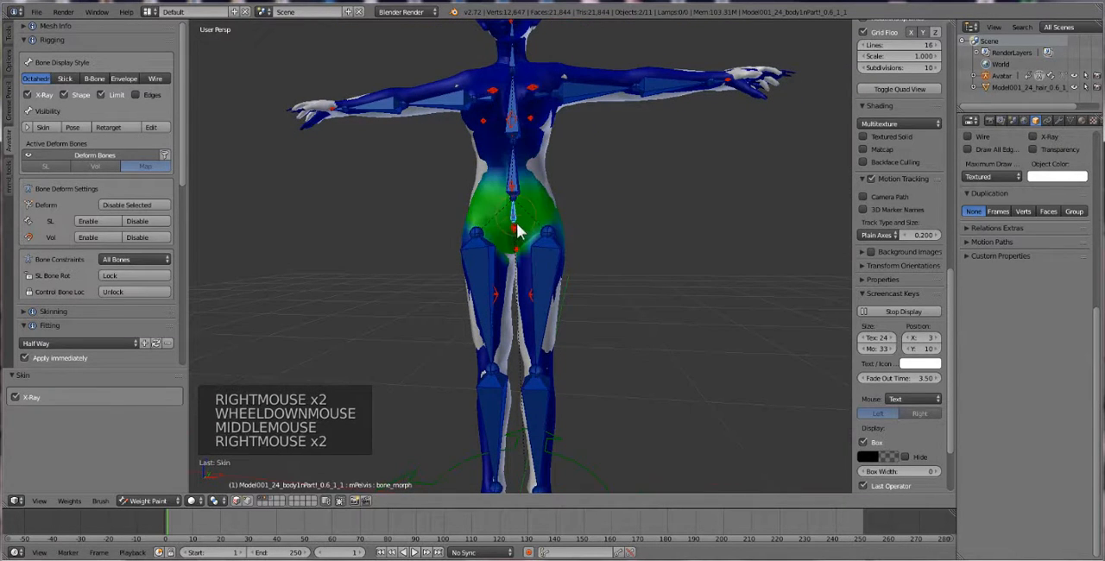
pyautogui.rightClick(533, 297)
pyautogui.rightClick(501, 293)
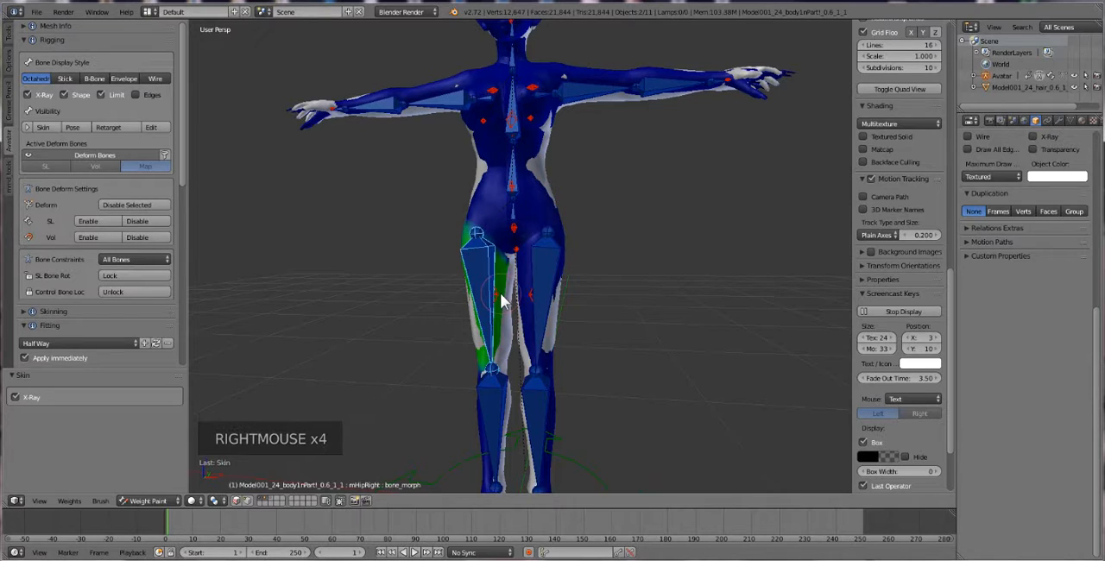
pyautogui.rightClick(499, 296)
pyautogui.moveTo(488, 169); pyautogui.dragTo(473, 198, button='middle')
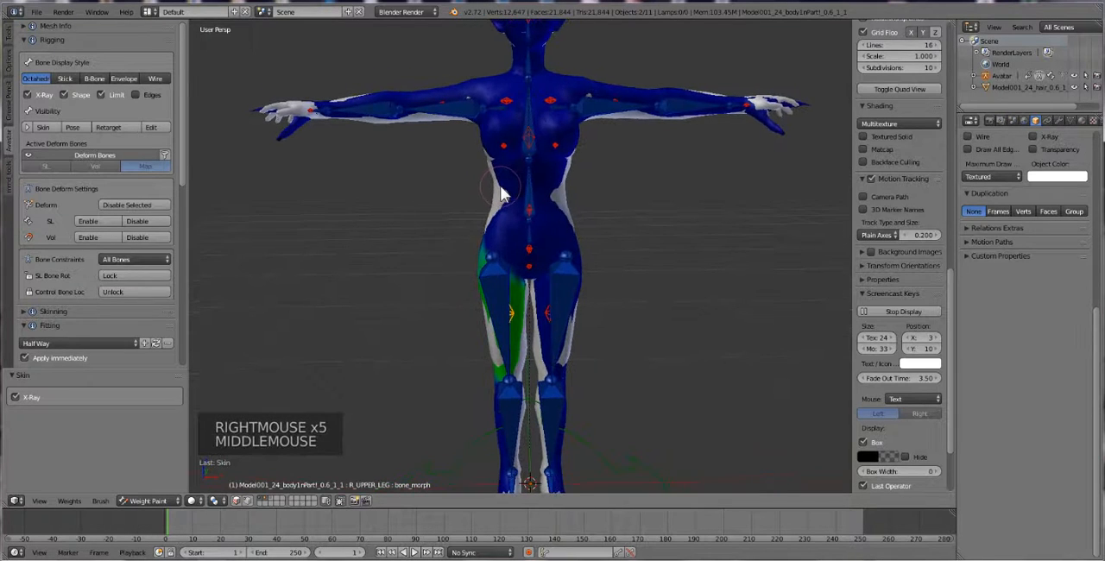
# Examine the weights around the left thigh by selecting the left hip and pelvis bones
pyautogui.scroll(-2, 467, 233)
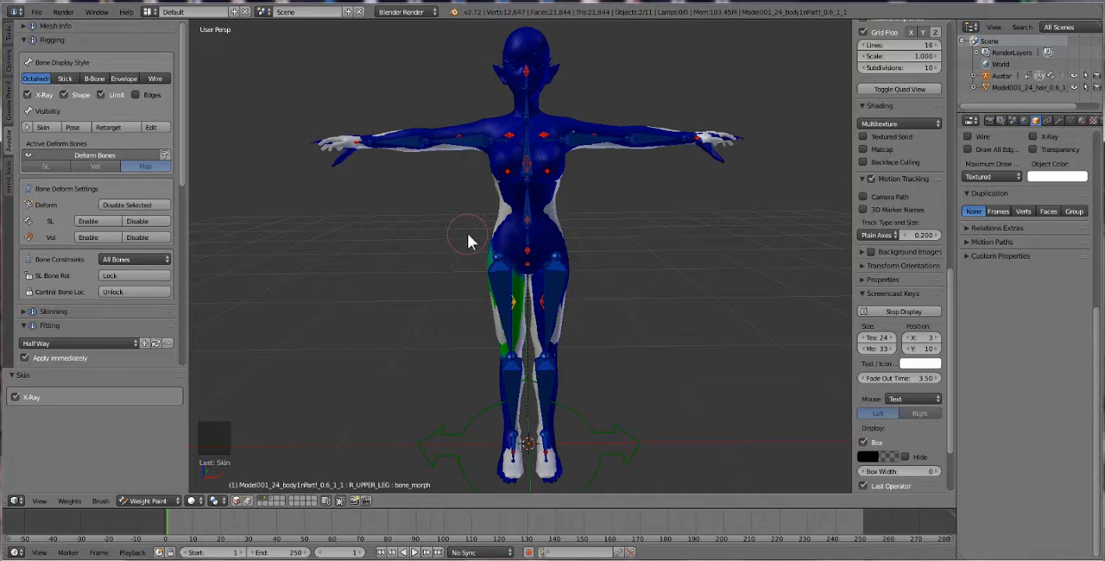
pyautogui.rightClick(550, 292)
pyautogui.rightClick(551, 293)
pyautogui.rightClick(544, 302)
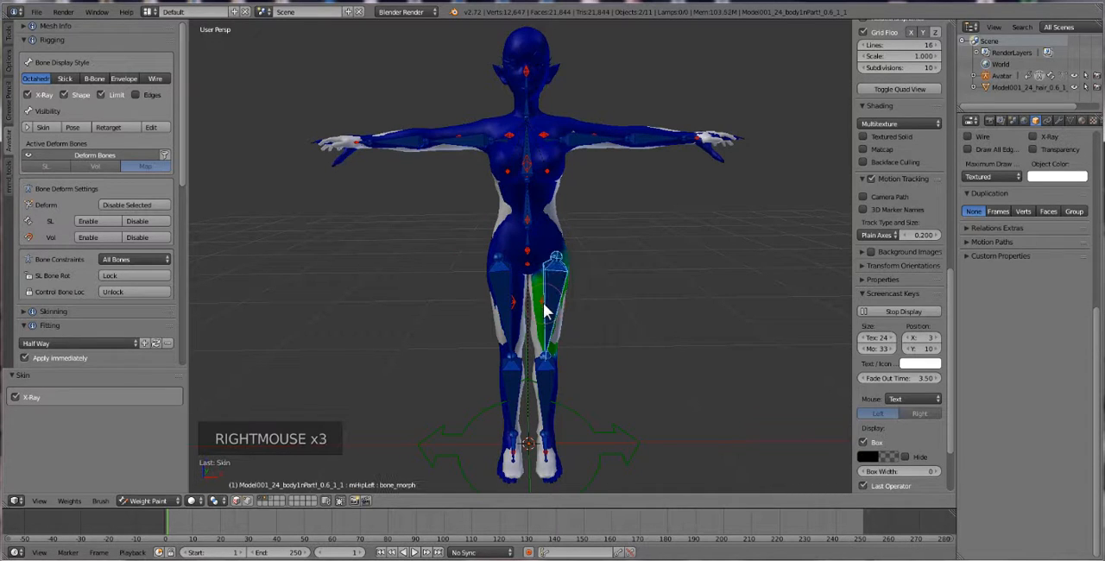
pyautogui.rightClick(546, 309)
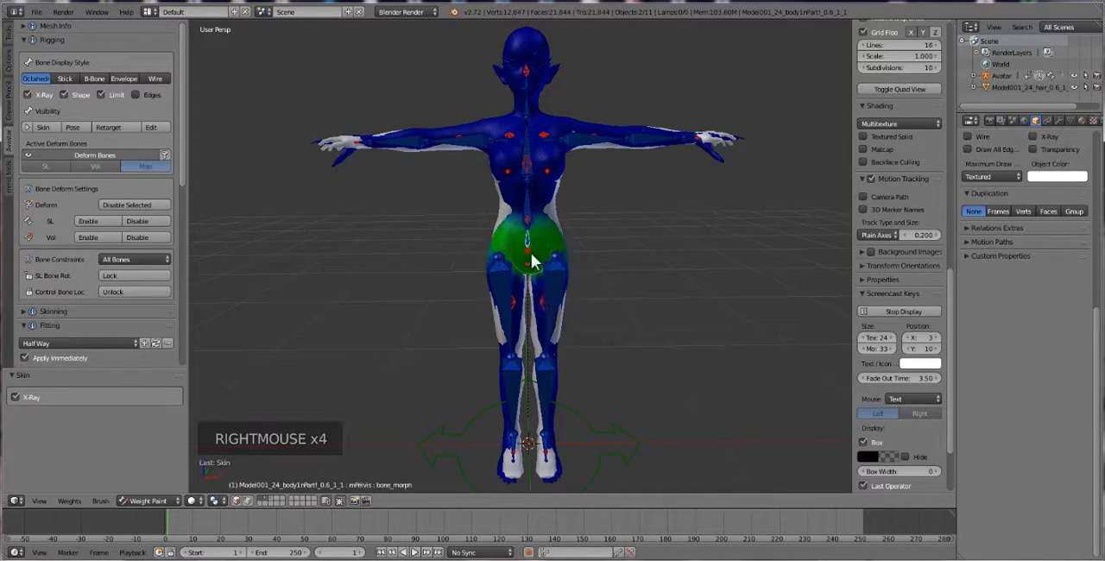
pyautogui.rightClick(542, 309)
pyautogui.rightClick(546, 306)
pyautogui.rightClick(545, 308)
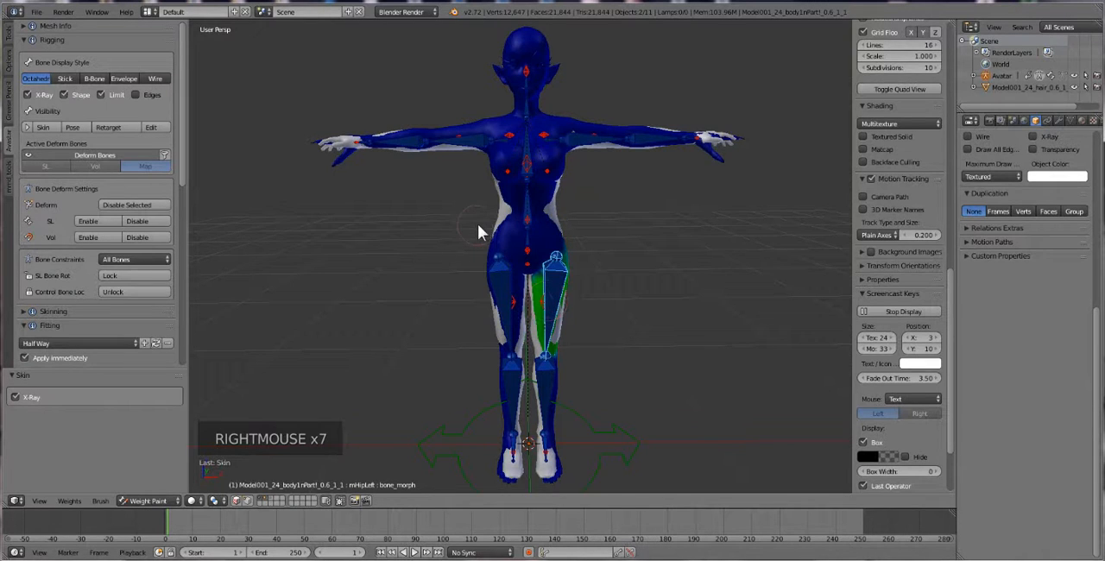
pyautogui.scroll(-1, 481, 230)
pyautogui.scroll(1, 481, 230)
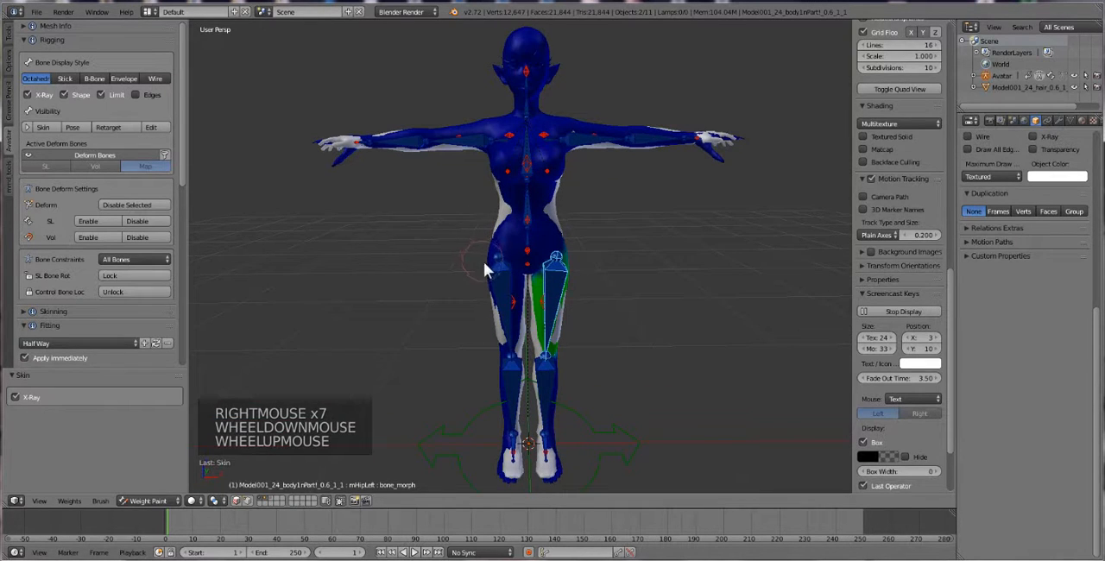
# Return the body mesh from weight painting to Object Mode
pyautogui.click(151, 500)
pyautogui.click(163, 486)
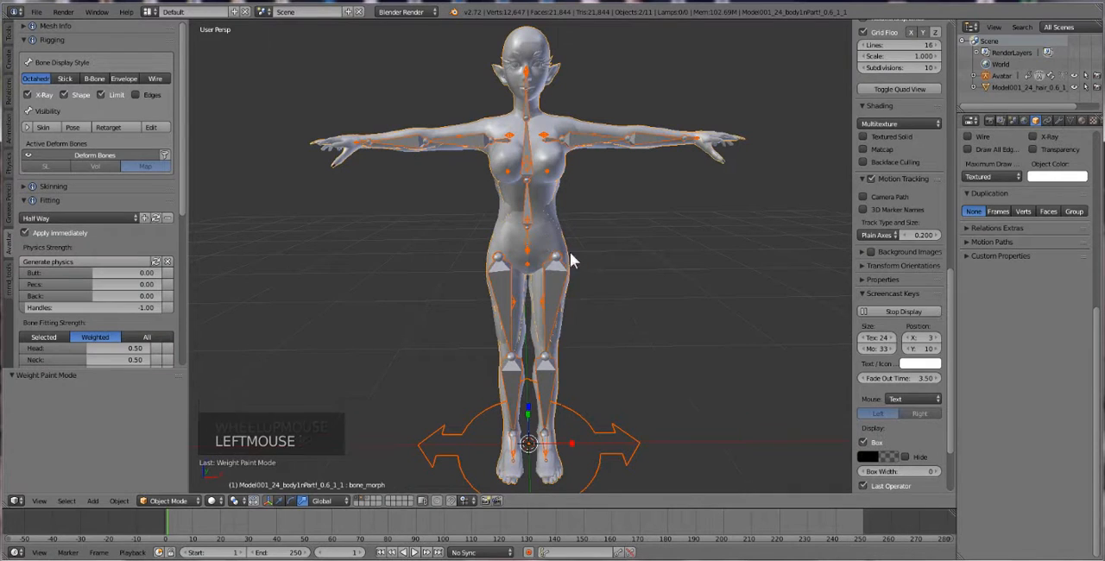
pyautogui.scroll(-2, 508, 324)
pyautogui.moveTo(528, 332); pyautogui.dragTo(530, 318, button='middle')
pyautogui.scroll(2, 508, 370)
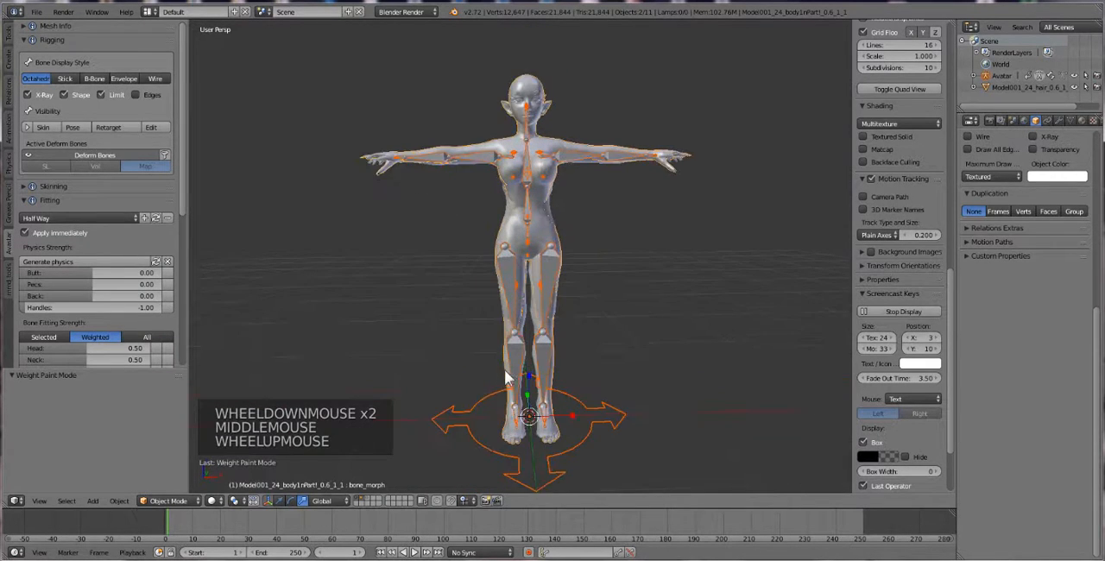
# Turn on Textured Solid shading for the viewport, comparing the character with and without its textures
pyautogui.click(873, 137)
pyautogui.scroll(-1, 561, 307)
pyautogui.moveTo(562, 306); pyautogui.dragTo(557, 310, button='middle')
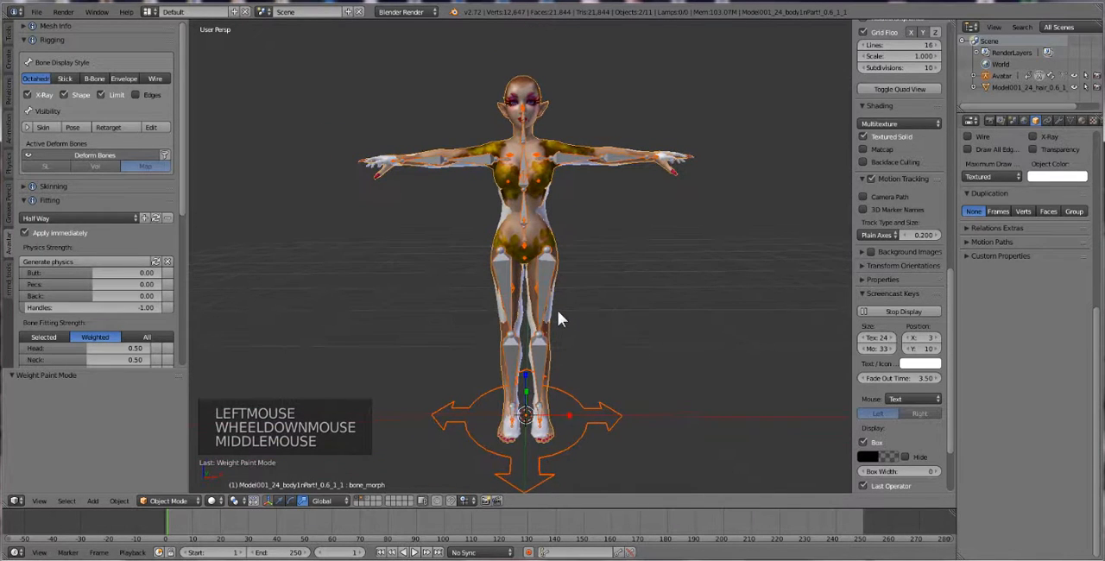
pyautogui.scroll(1, 415, 233)
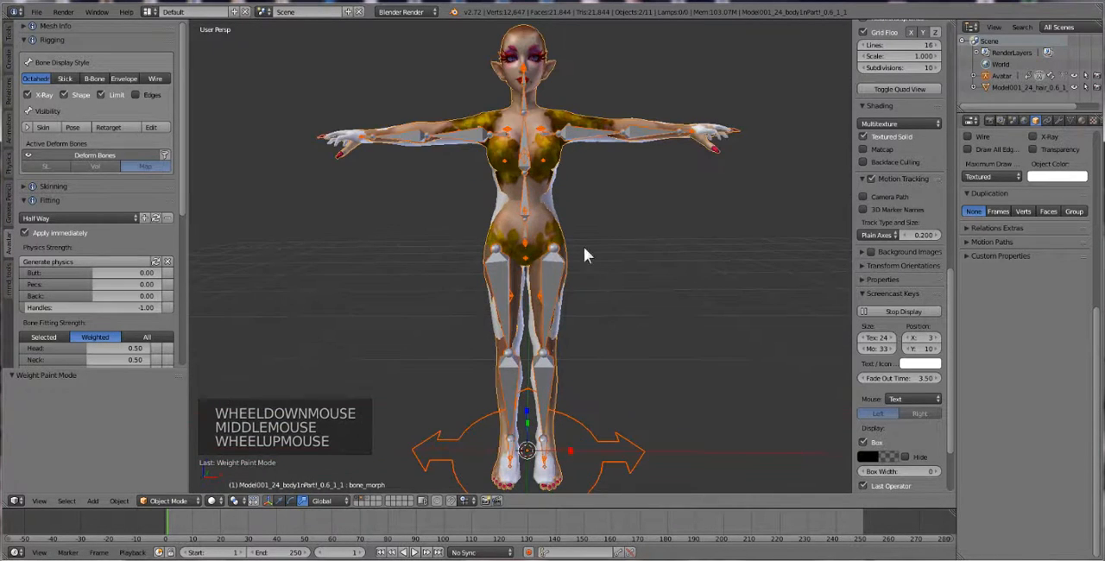
pyautogui.click(863, 138)
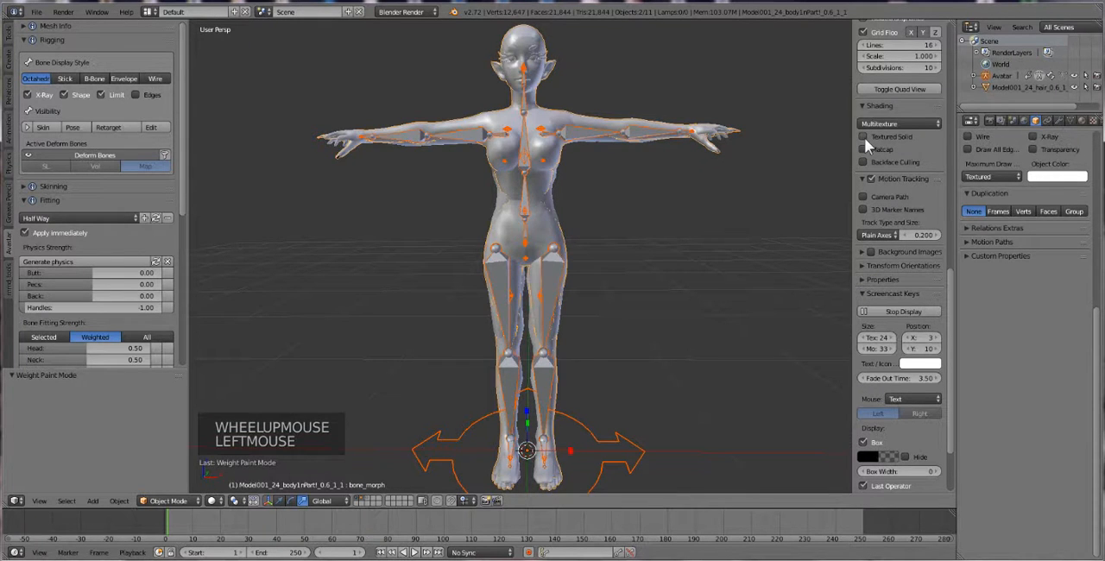
pyautogui.click(864, 137)
pyautogui.click(864, 136)
pyautogui.click(864, 136)
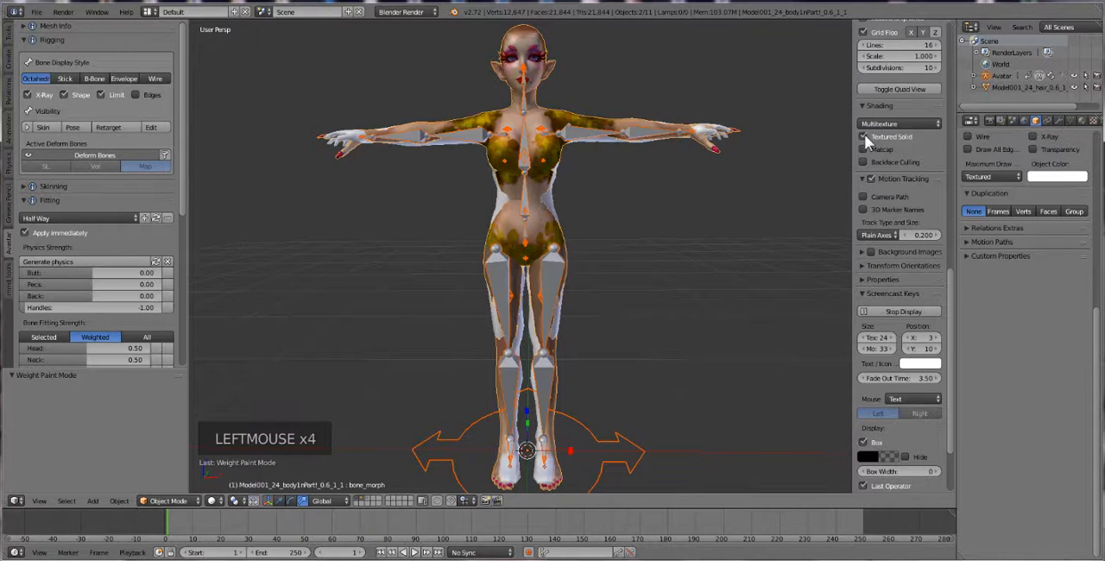
pyautogui.moveTo(557, 253); pyautogui.dragTo(555, 251, button='middle')
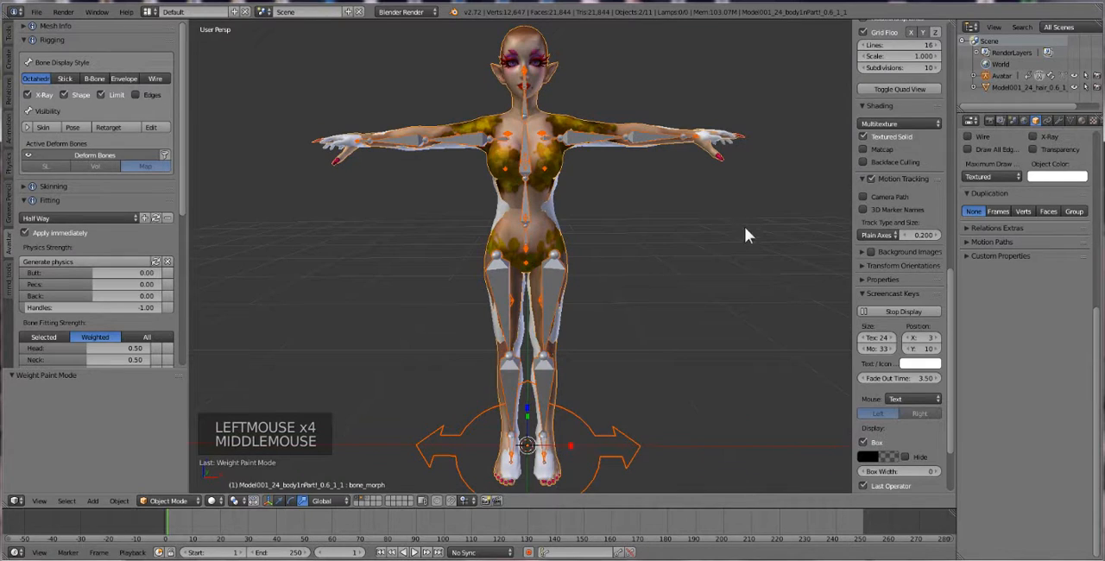
pyautogui.scroll(-2, 670, 252)
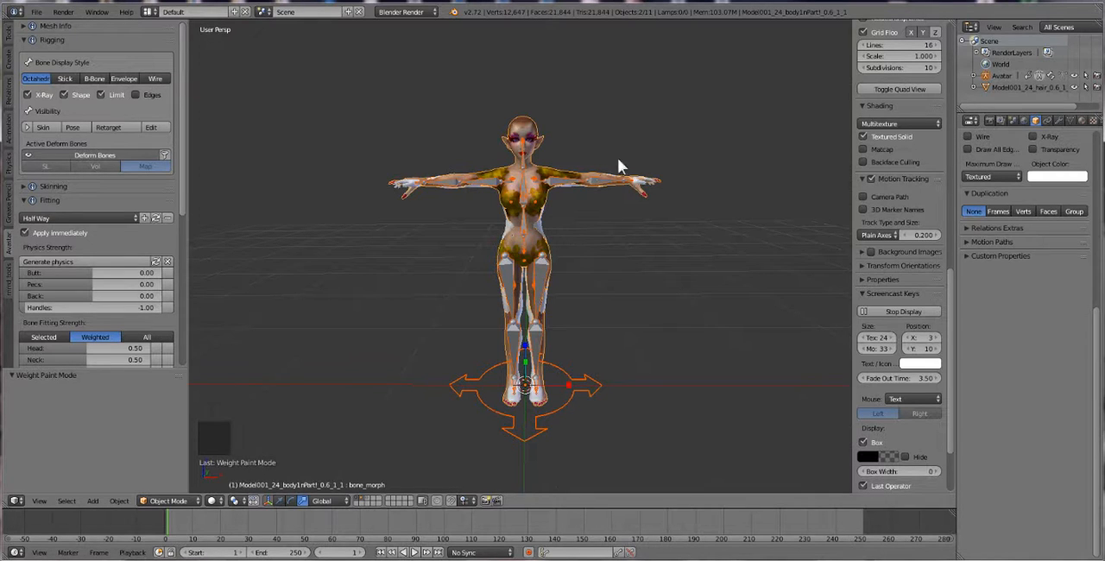
pyautogui.scroll(1, 566, 246)
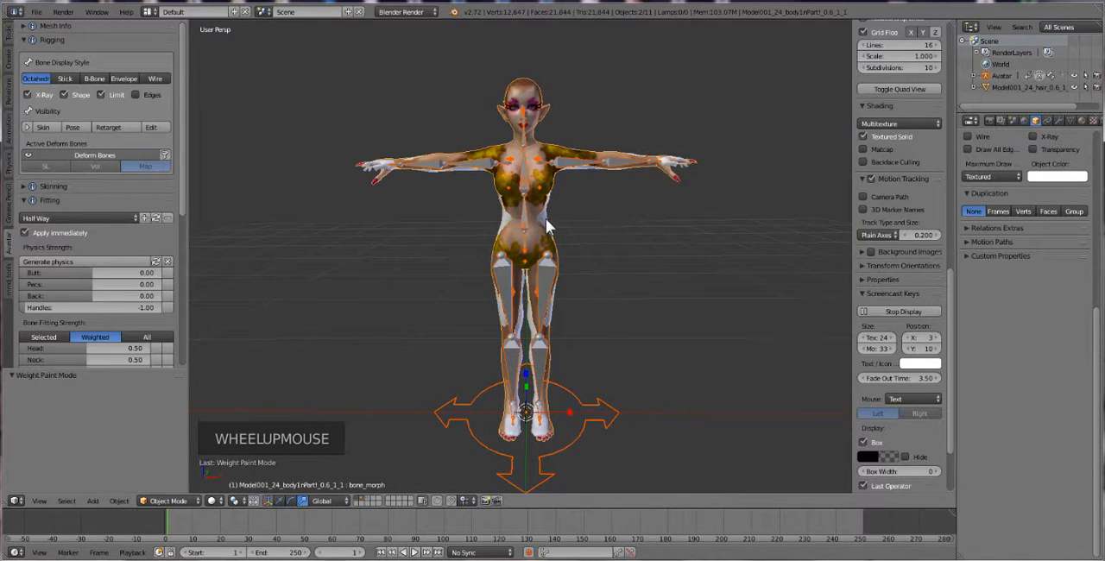
# Widen the Outliner and expand the Avatar and Avatar_meshes entries to list the default Avastar meshes
pyautogui.rightClick(551, 229)
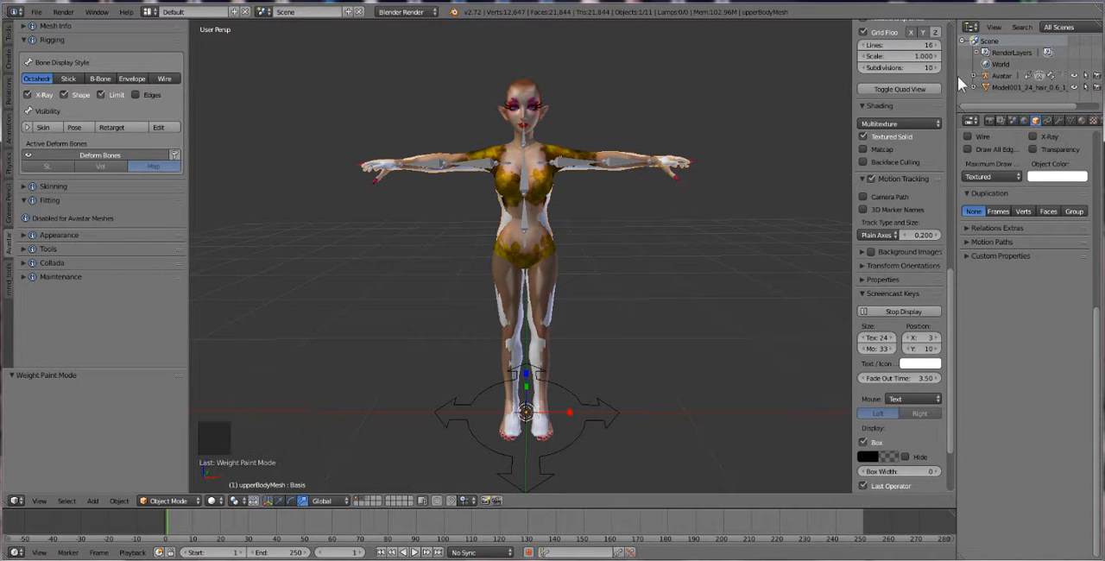
pyautogui.moveTo(955, 77); pyautogui.dragTo(848, 91)
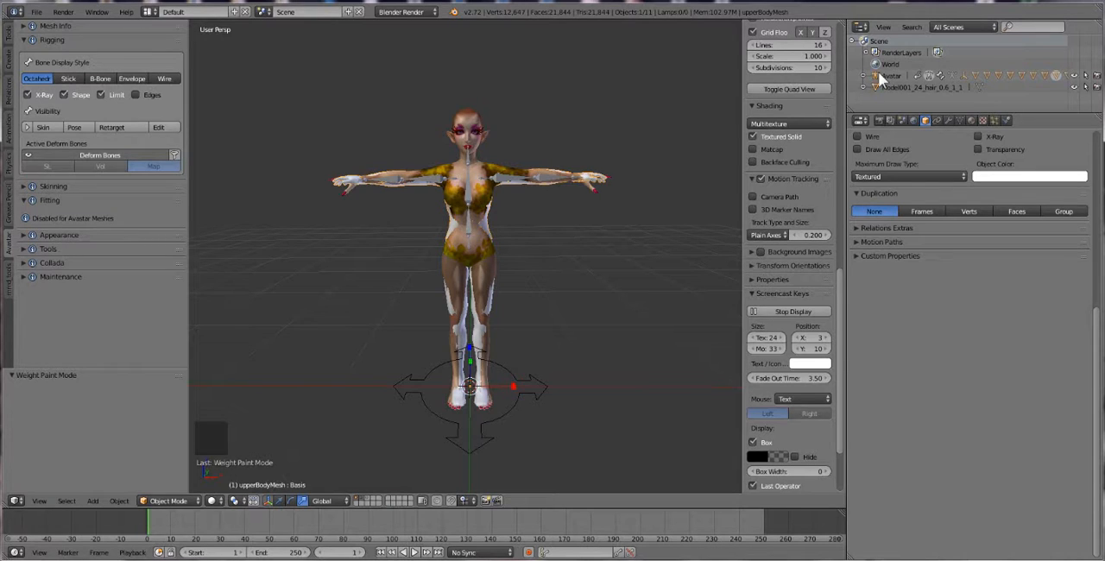
pyautogui.click(865, 77)
pyautogui.scroll(-3, 907, 78)
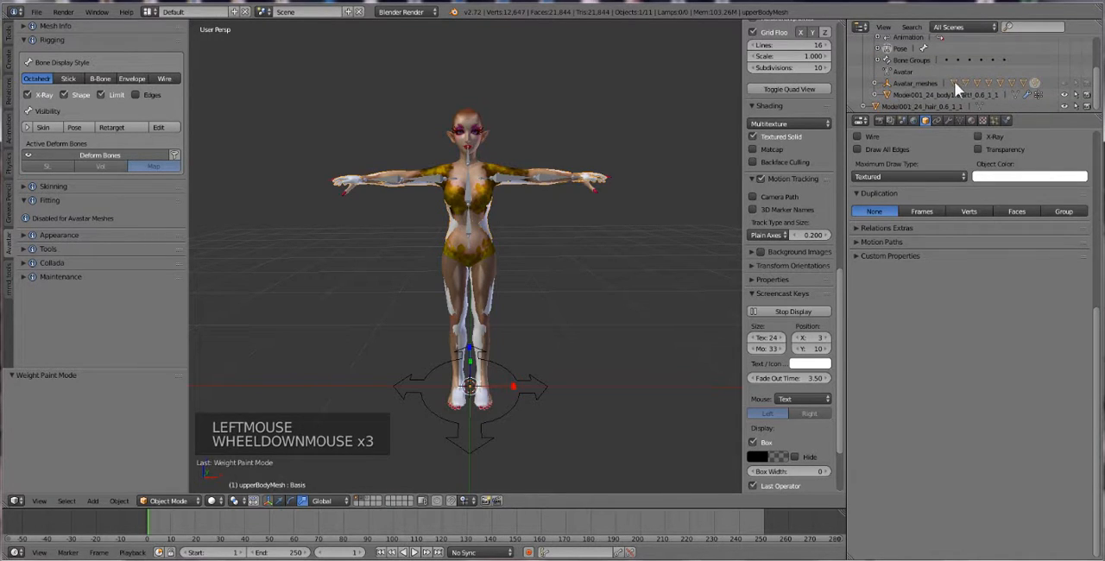
pyautogui.click(873, 84)
pyautogui.scroll(-2, 1010, 80)
pyautogui.scroll(1, 1014, 81)
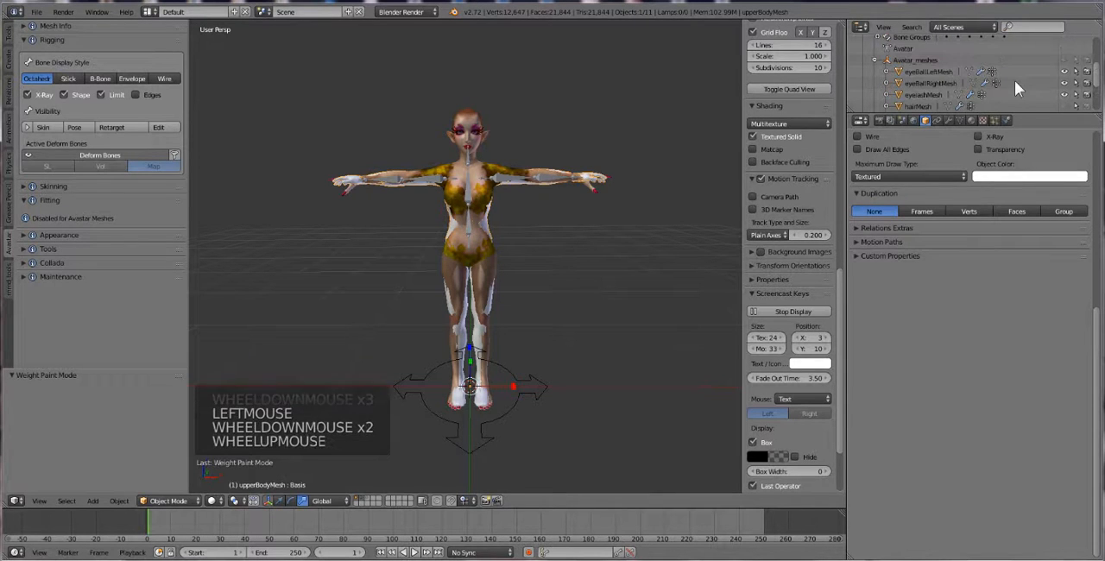
# Hide the default Avastar meshes under Avatar_meshes, including the eyeball, lower body and upper body meshes
pyautogui.click(1064, 74)
pyautogui.click(1065, 89)
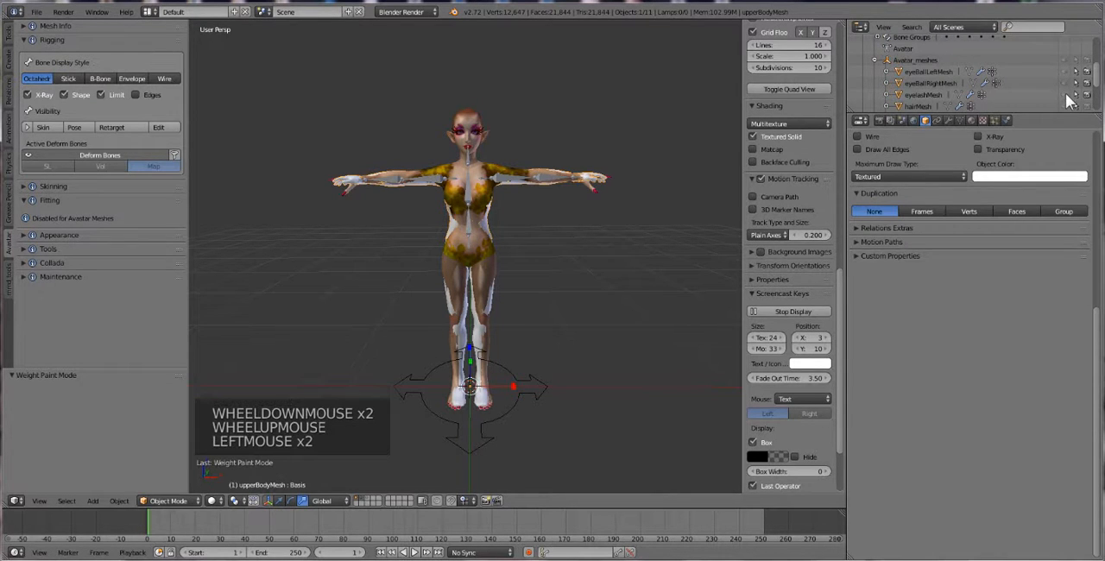
pyautogui.scroll(-2, 1070, 89)
pyautogui.click(1067, 90)
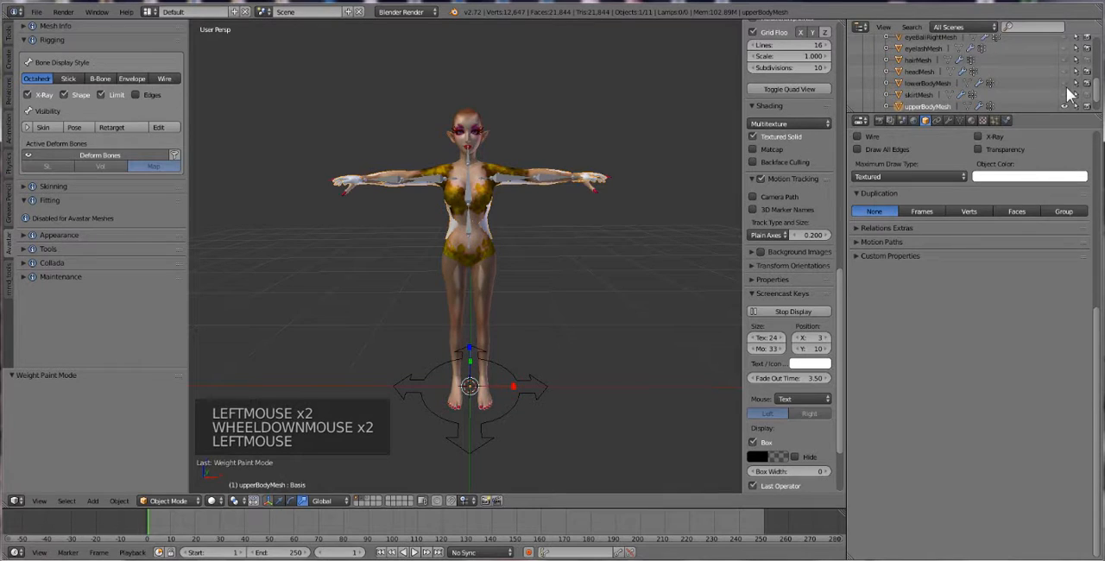
pyautogui.scroll(-1, 1071, 92)
pyautogui.click(1071, 92)
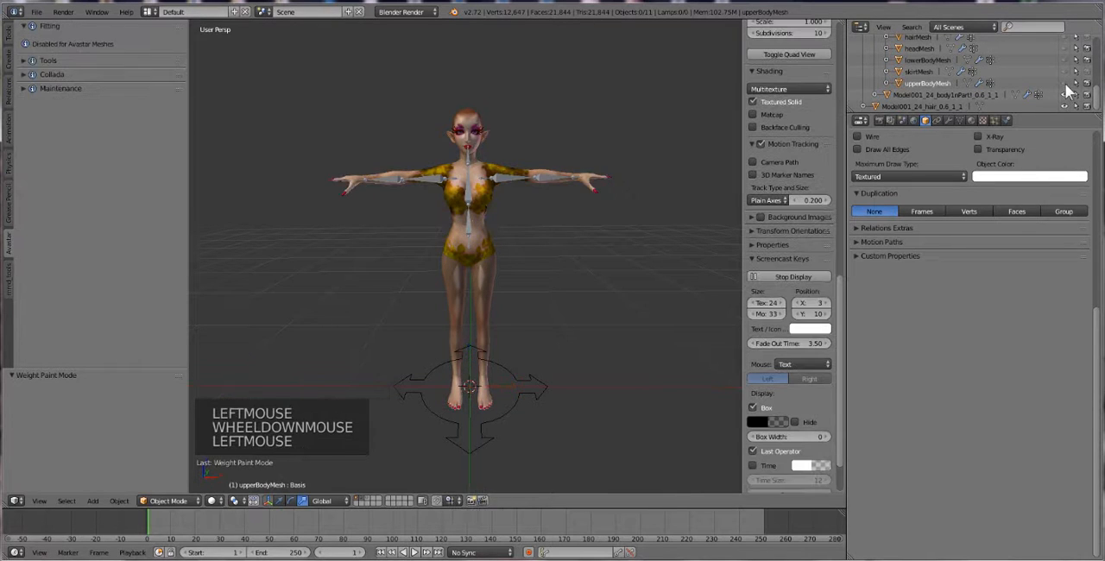
pyautogui.moveTo(535, 189); pyautogui.dragTo(530, 204, button='middle')
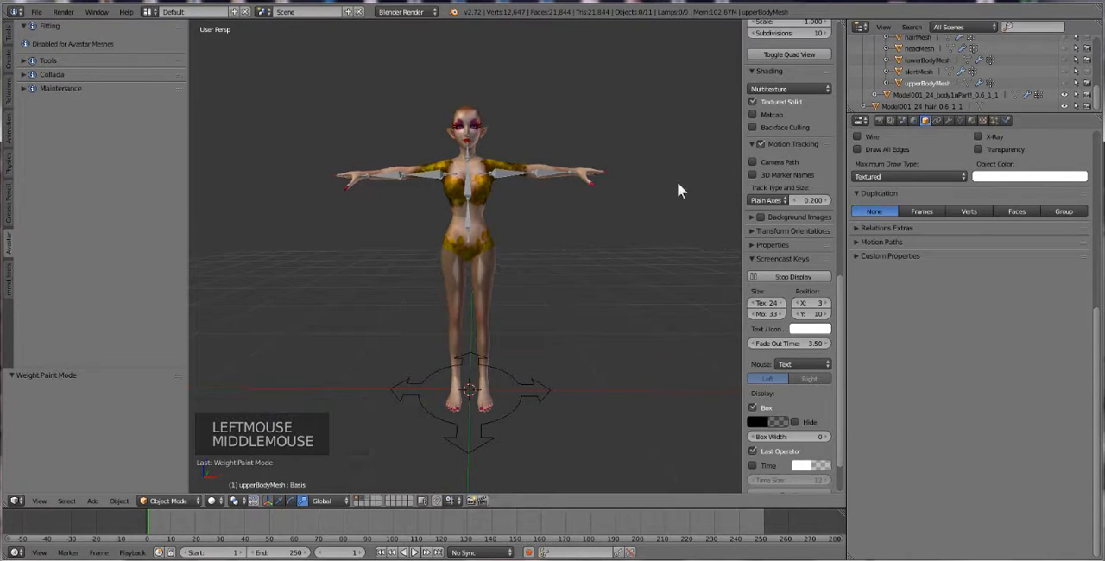
pyautogui.scroll(4, 1063, 80)
pyautogui.scroll(-3, 1063, 80)
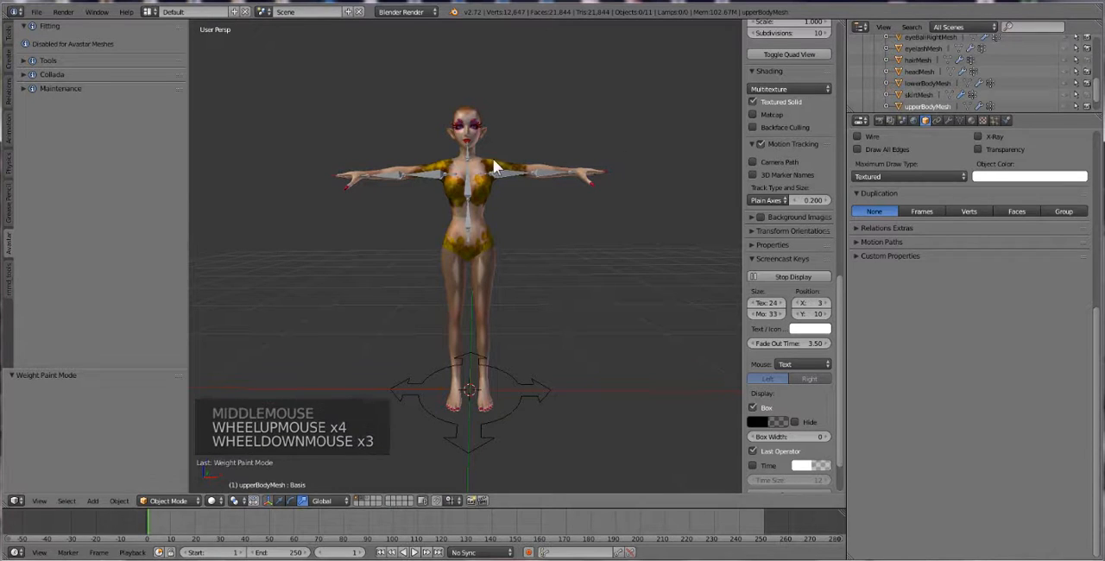
# Select the Avatar armature, expand its bone visibility options and show the SL Base and Volume deform bone groups
pyautogui.rightClick(486, 175)
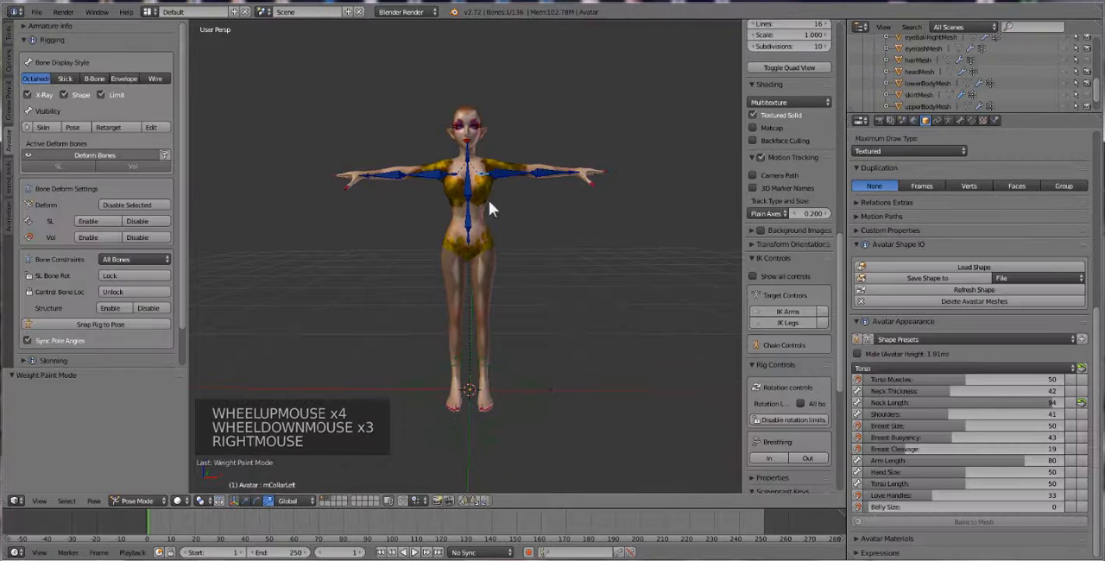
pyautogui.click(24, 128)
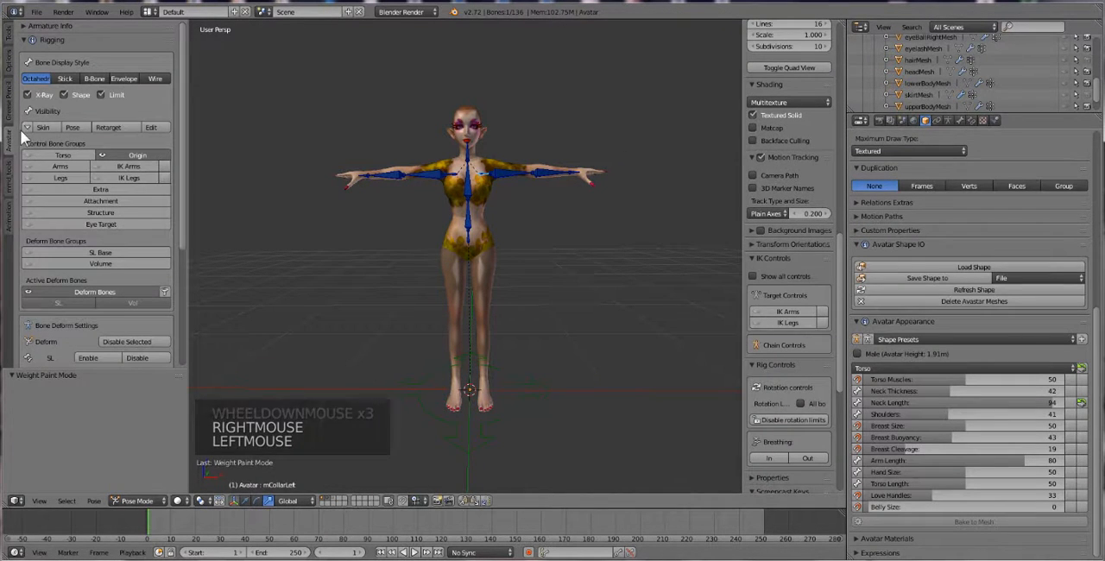
pyautogui.click(72, 156)
pyautogui.click(73, 156)
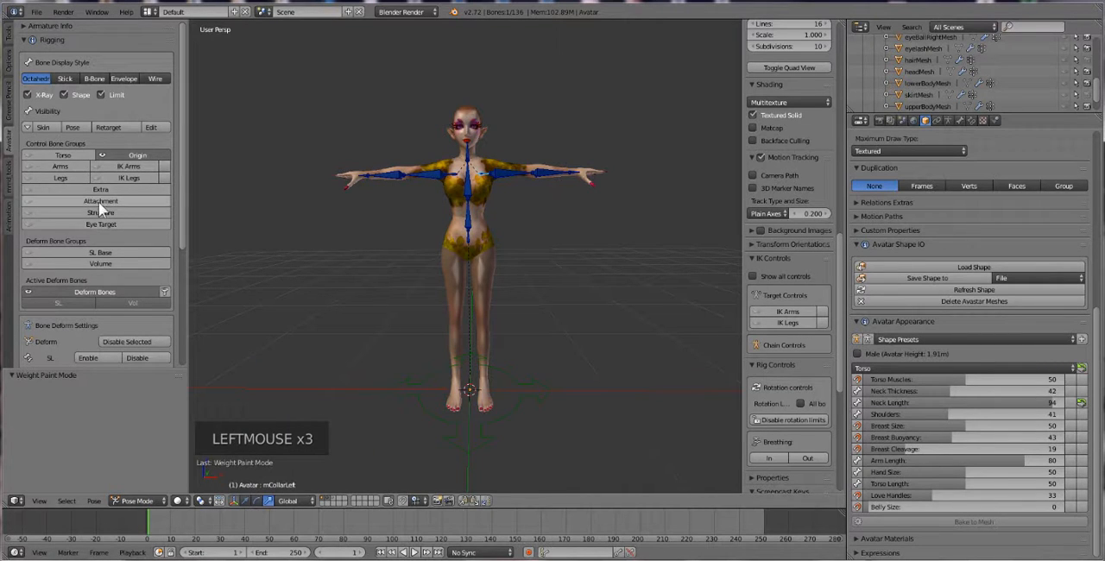
pyautogui.click(111, 252)
pyautogui.click(112, 265)
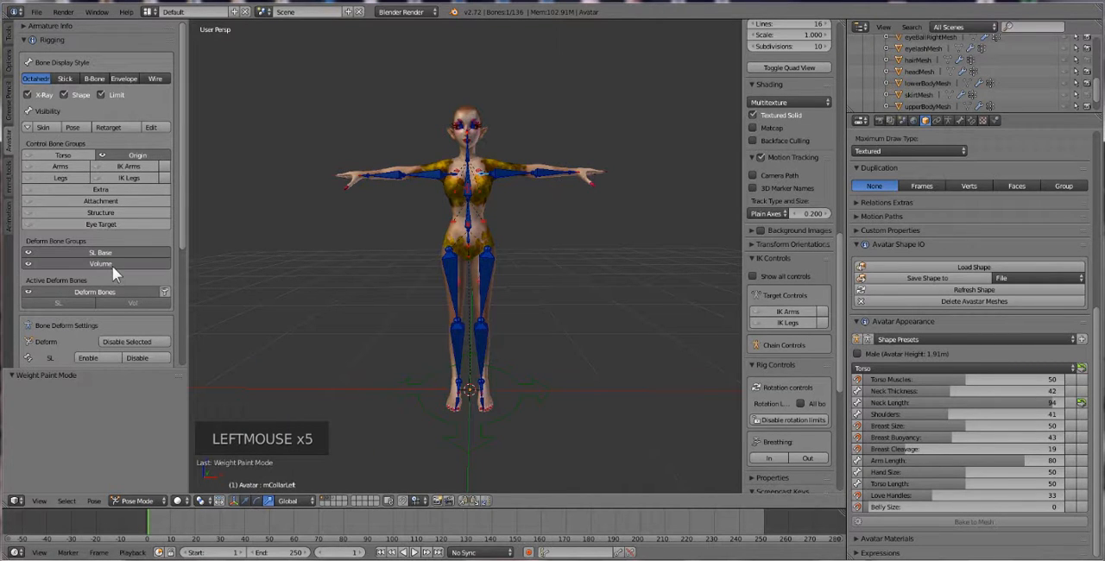
pyautogui.scroll(3, 466, 278)
pyautogui.scroll(-1, 442, 190)
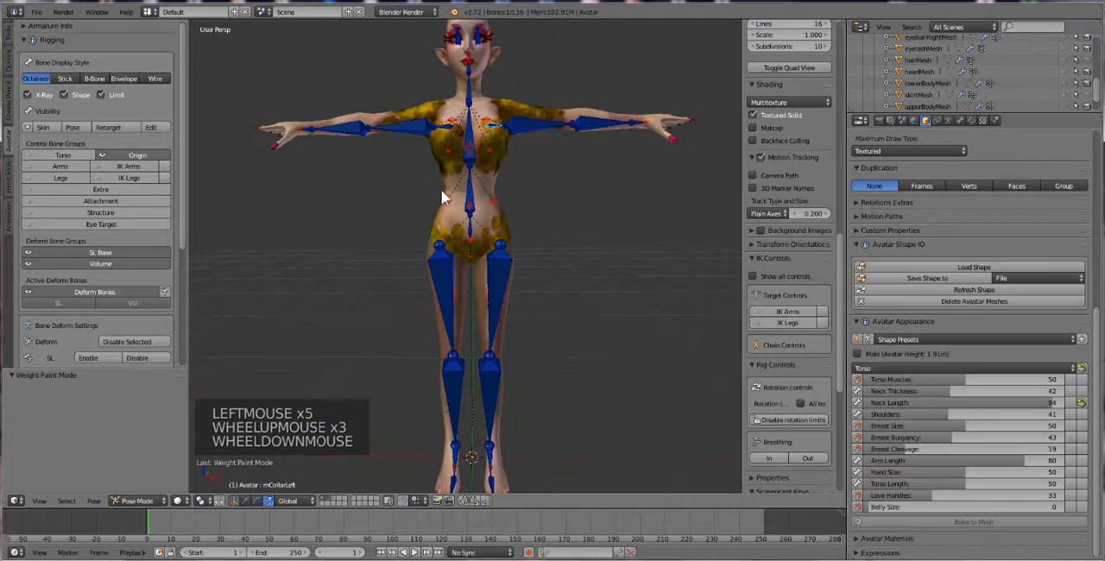
# Pose-test the legs by freely rotating the right and left hip bones to spread both legs outward
pyautogui.rightClick(440, 269)
pyautogui.press('r')
pyautogui.press('r')
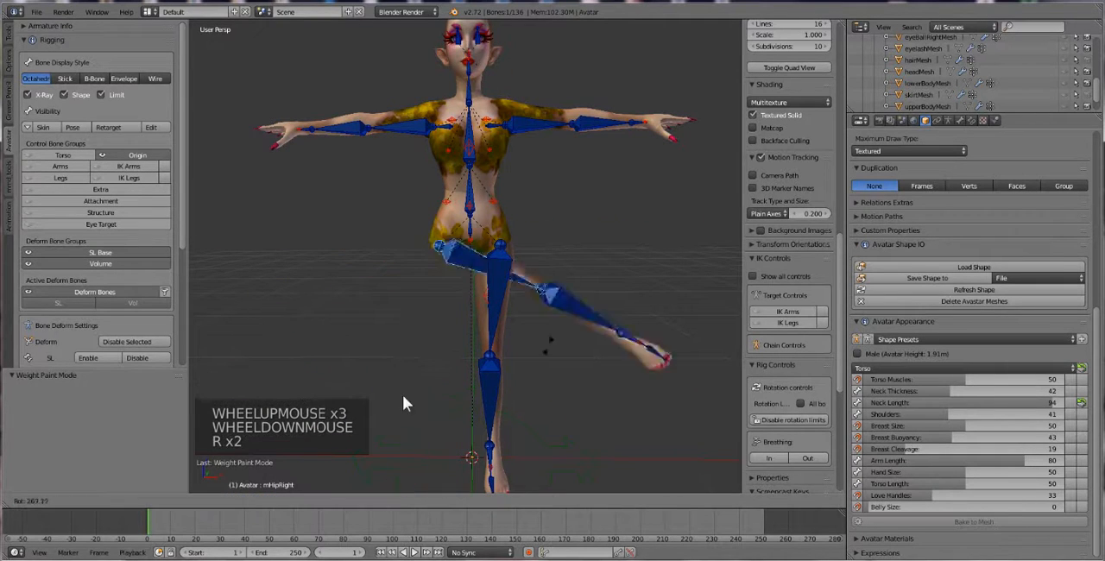
pyautogui.click(374, 323)
pyautogui.rightClick(492, 295)
pyautogui.press('r')
pyautogui.press('r')
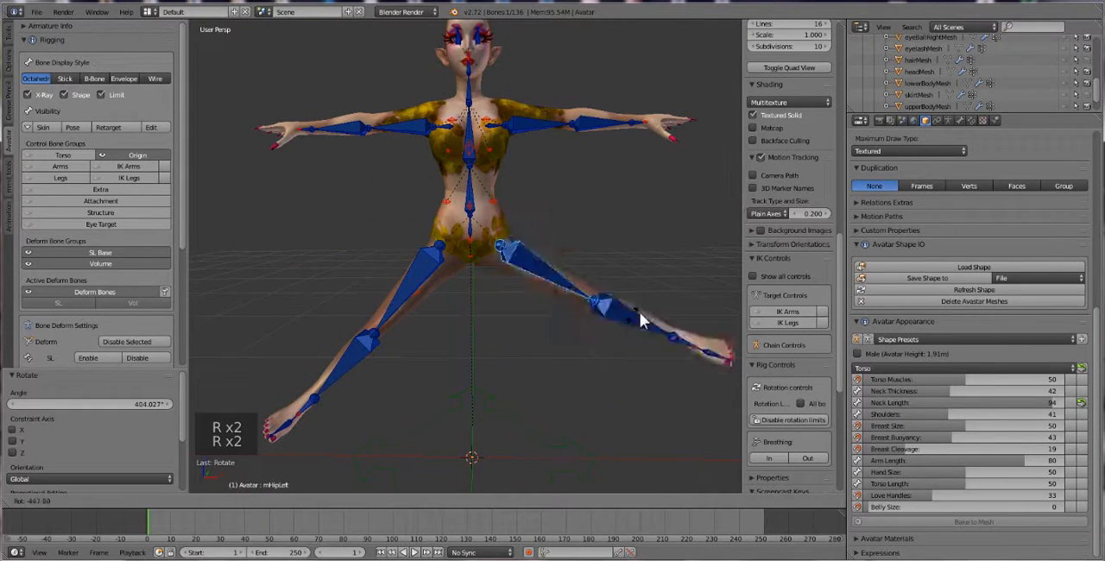
pyautogui.click(596, 309)
# Select all the armature's bones and clear their pose rotation
pyautogui.press('a')
pyautogui.press('a')
pyautogui.press('a')
pyautogui.hotkey('alt', 'r')
pyautogui.scroll(-1, 504, 325)
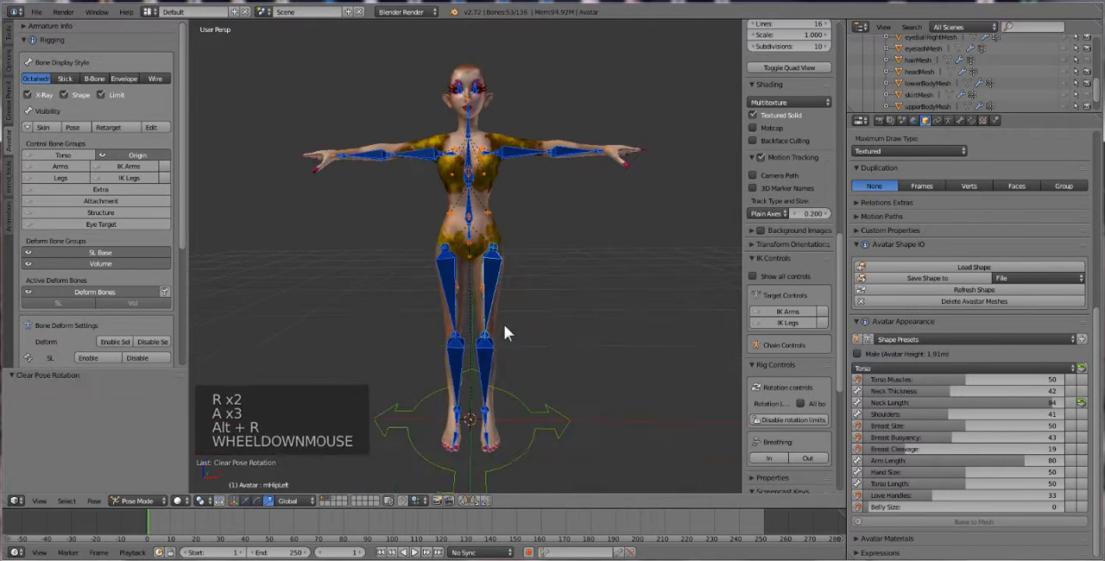
pyautogui.moveTo(458, 268); pyautogui.dragTo(459, 271, button='middle')
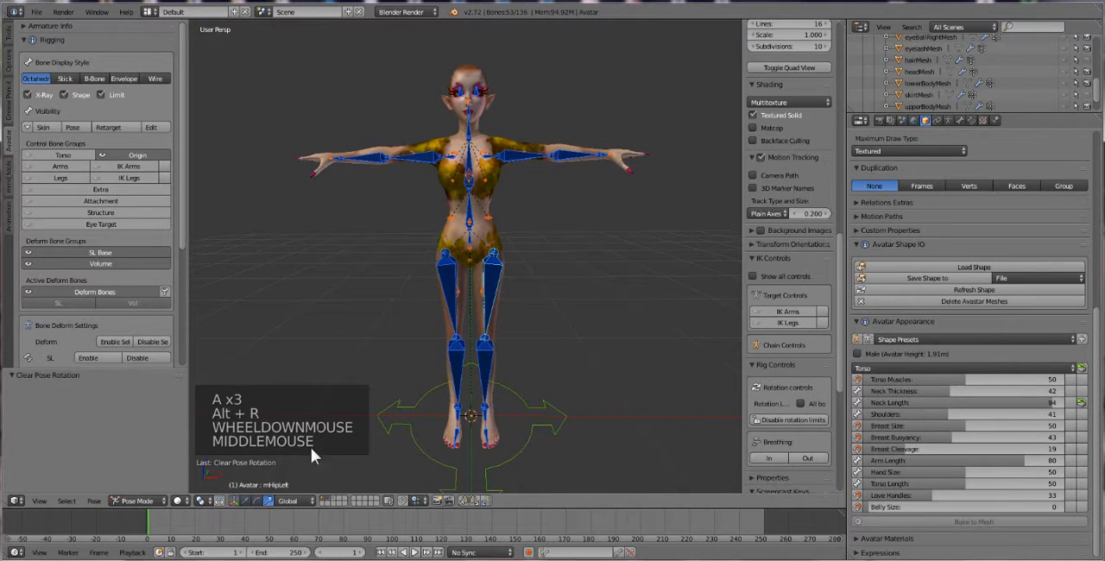
# Show the hair mesh's layer alongside the body and select both the hair and body meshes
pyautogui.keyDown('shift'); pyautogui.click(333, 498); pyautogui.keyUp('shift')
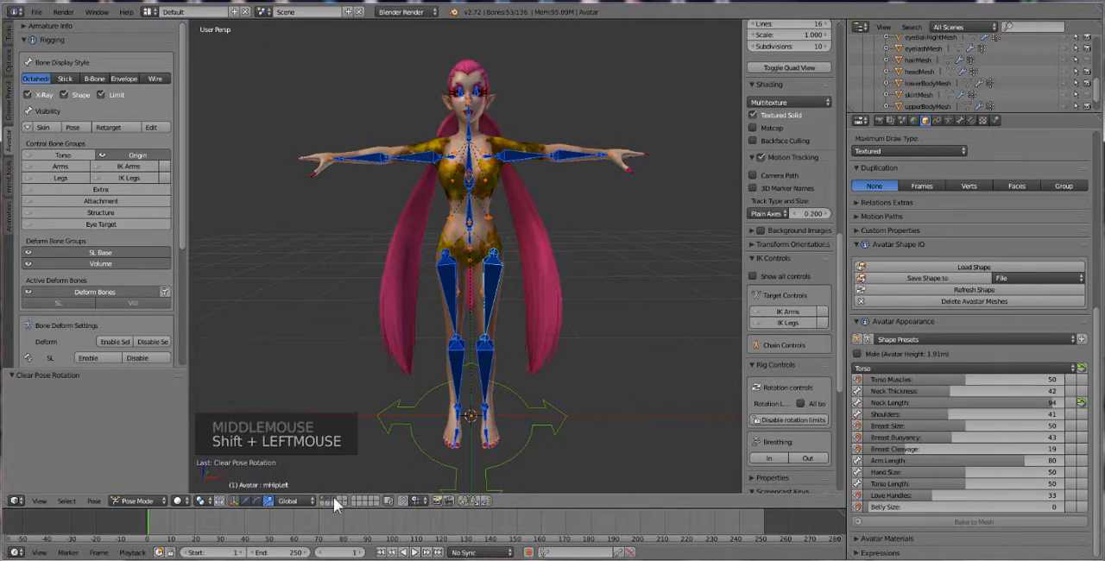
pyautogui.rightClick(560, 292)
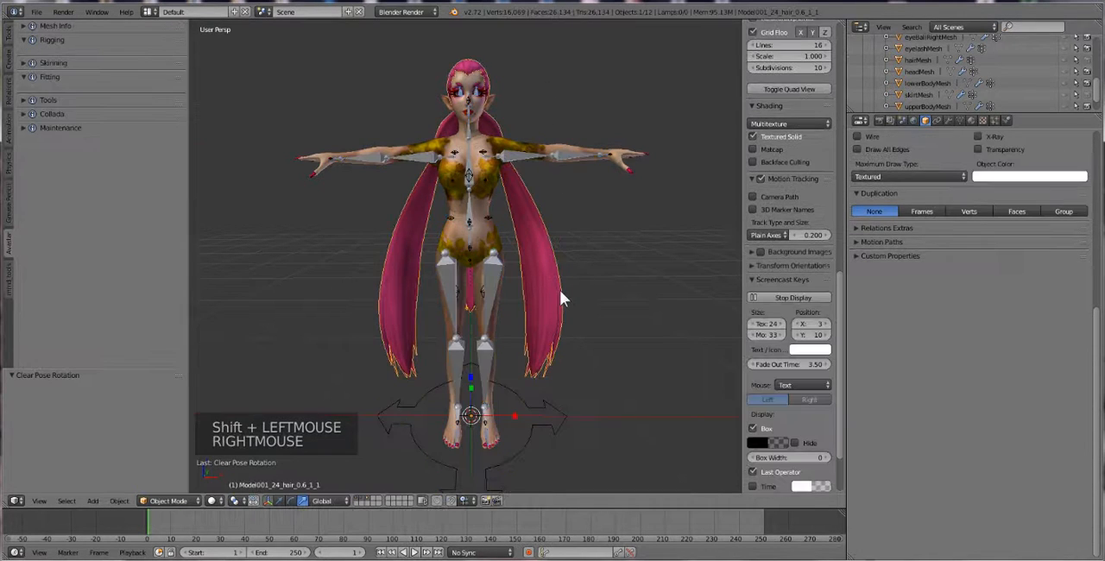
pyautogui.keyDown('shift'); pyautogui.rightClick(628, 169); pyautogui.keyUp('shift')
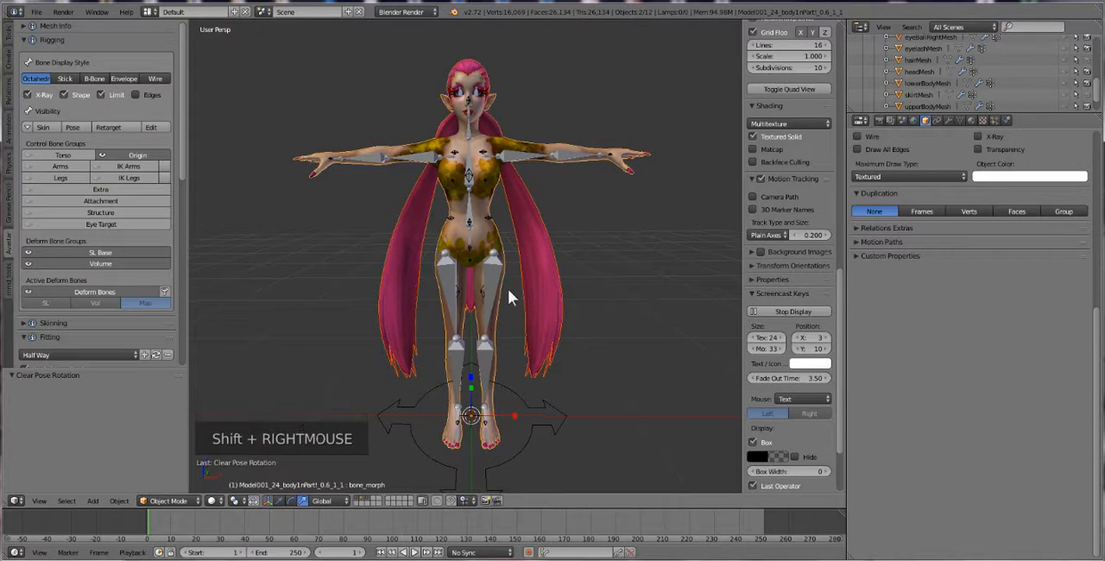
# Select all visible objects, including the armature, and scale them up uniformly by a factor of about 3.659
pyautogui.scroll(-2, 507, 288)
pyautogui.scroll(3, 509, 287)
pyautogui.scroll(-1, 510, 286)
pyautogui.press('a')
pyautogui.press('a')
pyautogui.press('a')
pyautogui.scroll(-3, 513, 287)
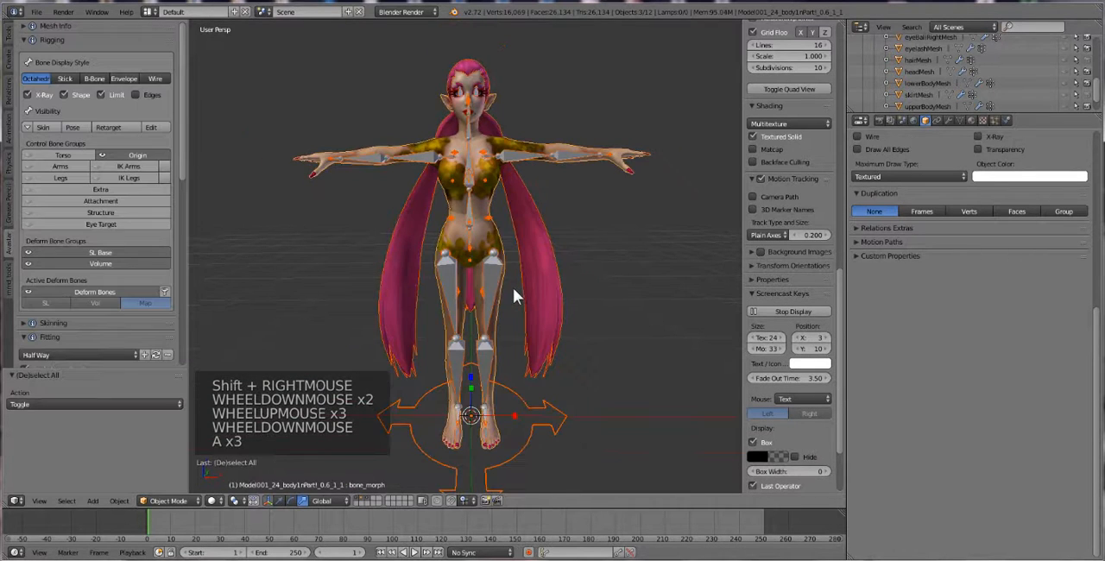
pyautogui.scroll(-1, 518, 285)
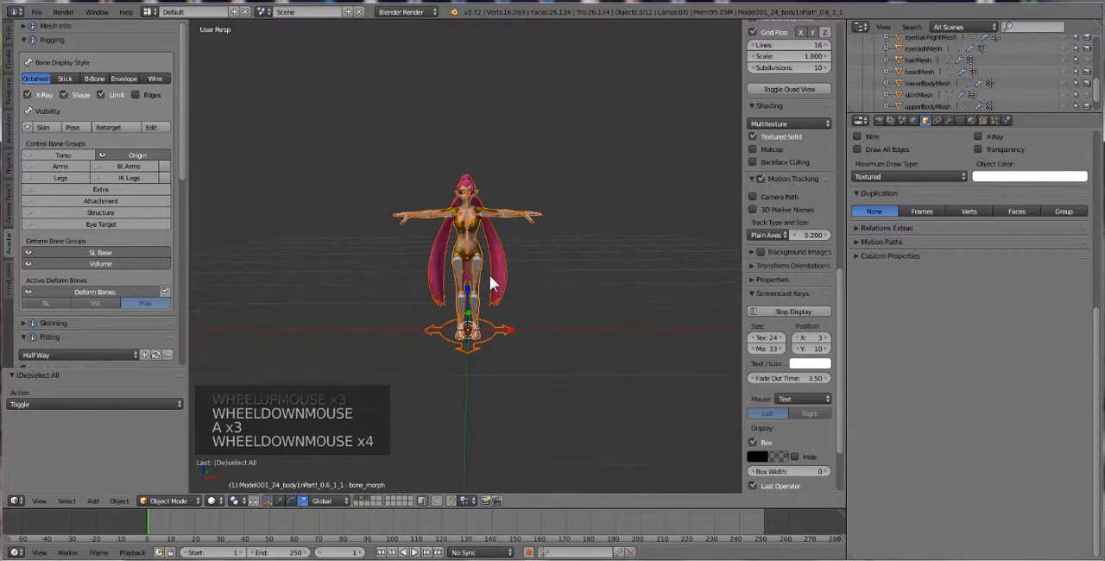
pyautogui.scroll(-3, 483, 280)
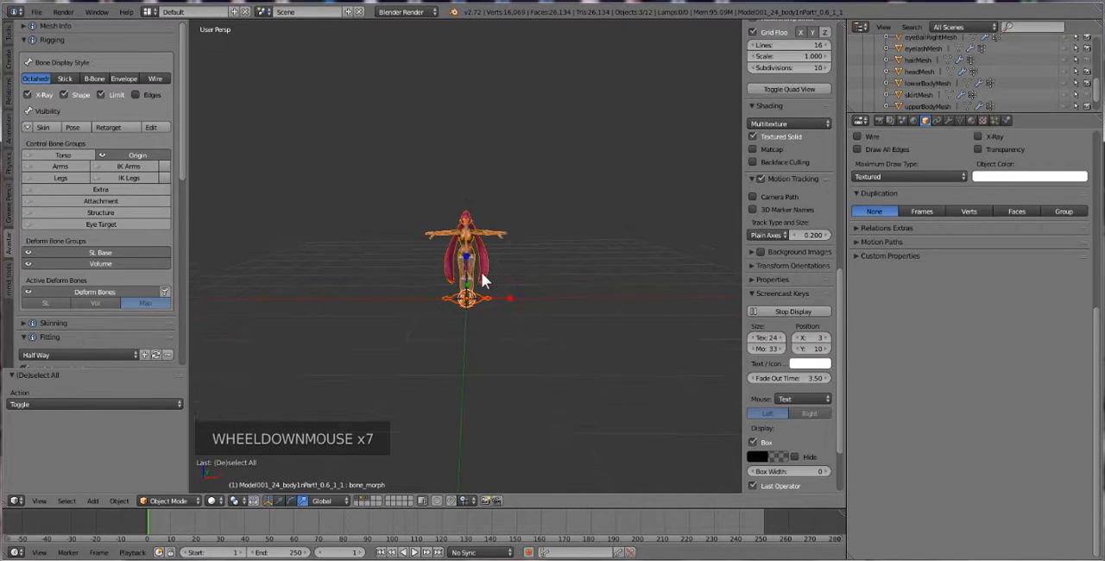
pyautogui.press('s')
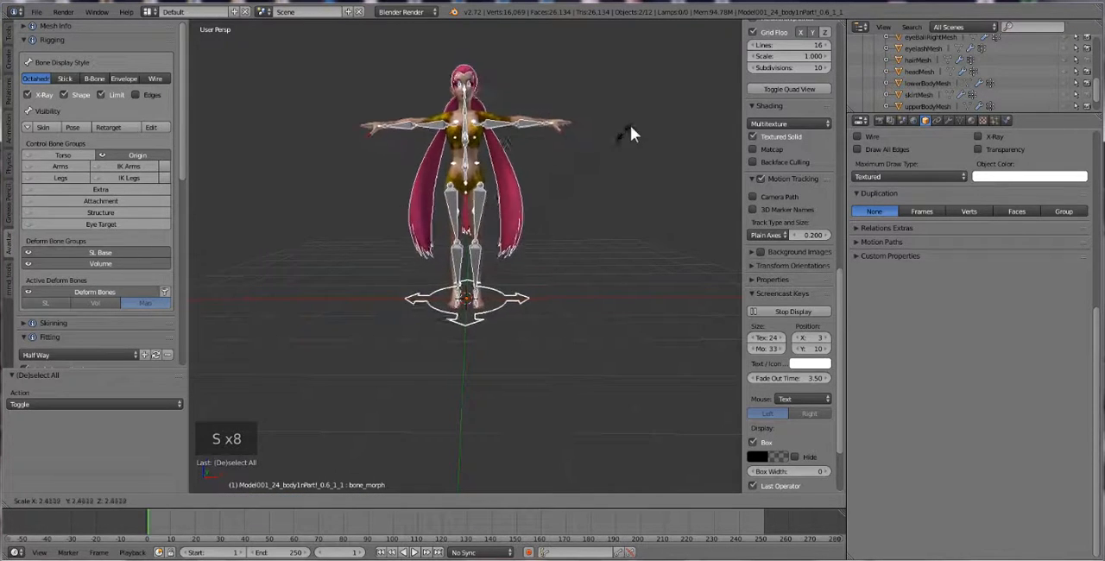
pyautogui.click(693, 60)
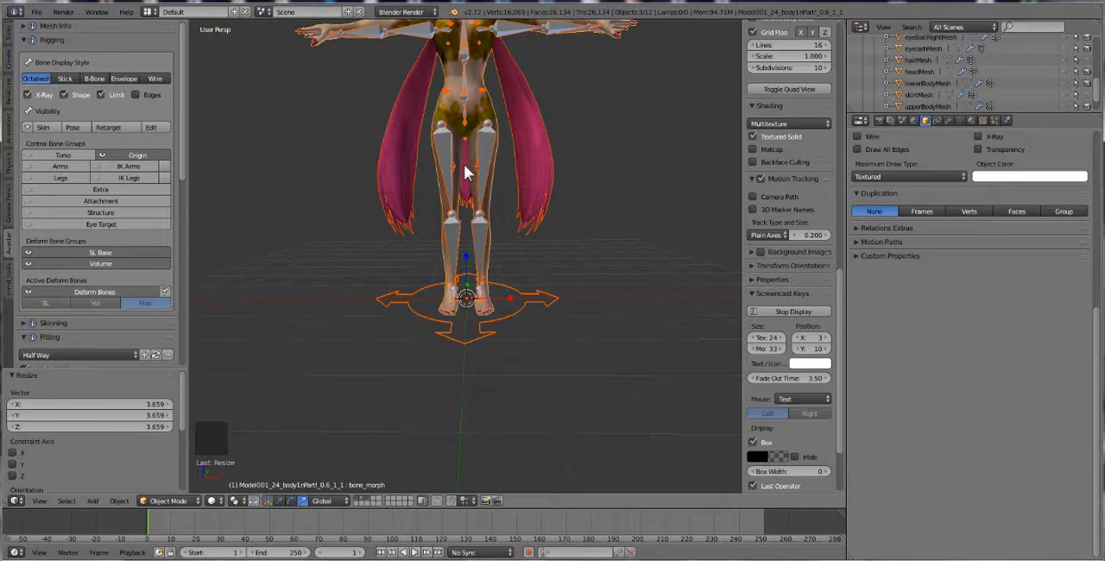
# Undo the last uniform scaling of the character and its armature
pyautogui.scroll(-1, 463, 164)
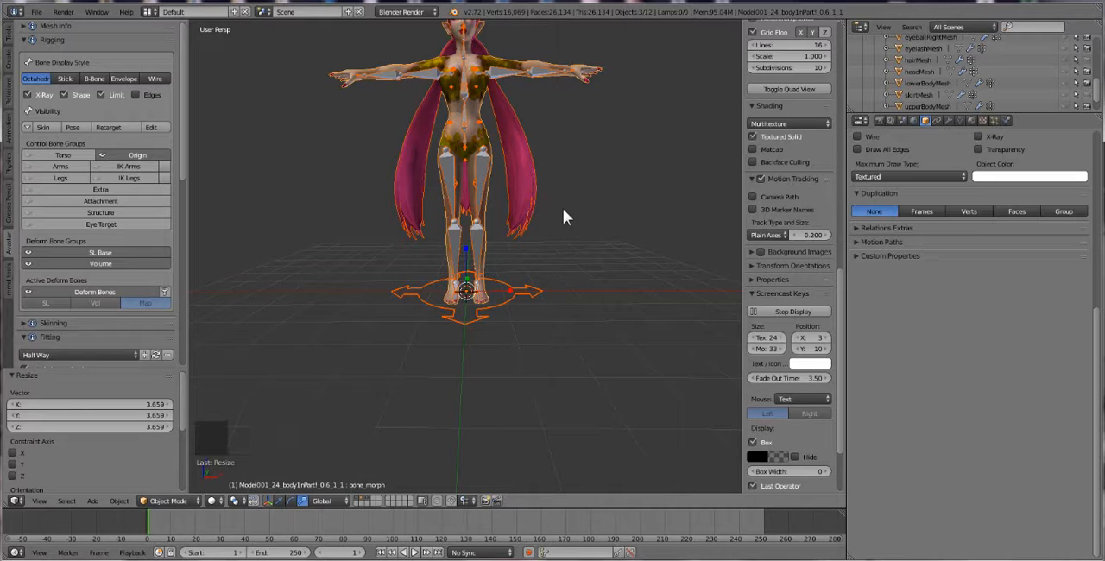
pyautogui.hotkey('ctrl', 'z')
pyautogui.scroll(6, 493, 350)
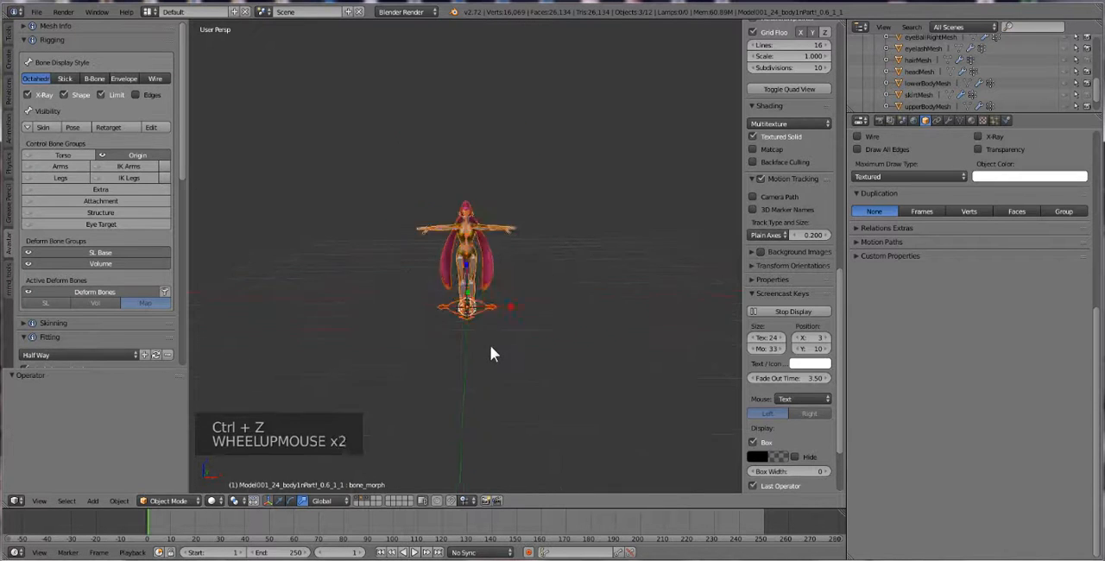
pyautogui.keyDown('shift'); pyautogui.moveTo(490, 345); pyautogui.dragTo(409, 468, button='middle'); pyautogui.keyUp('shift')
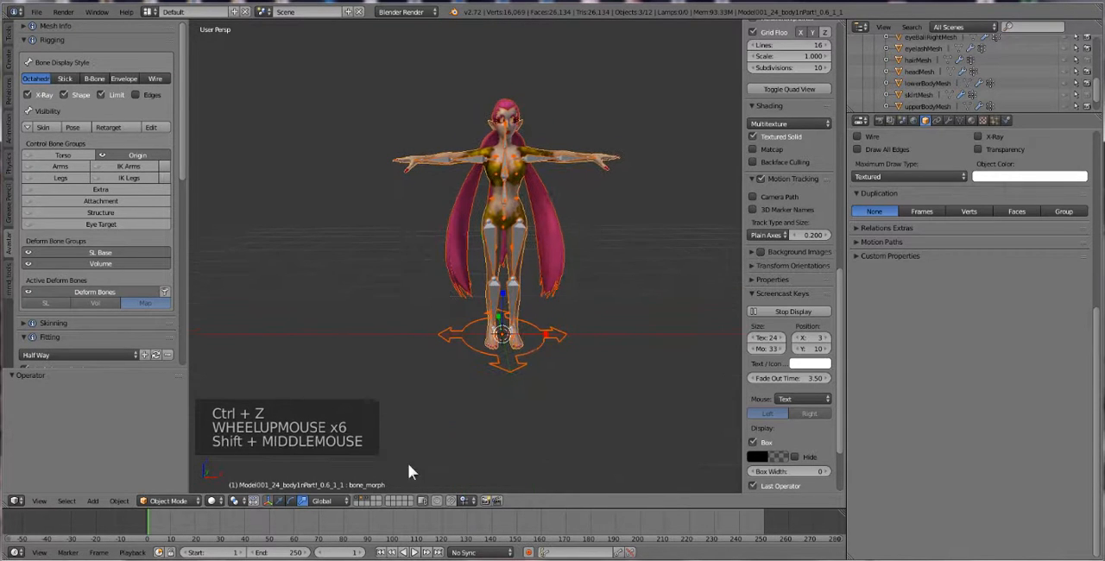
# Switch to an empty layer and add a new Avastar character with triangles
pyautogui.click(363, 504)
pyautogui.click(303, 333)
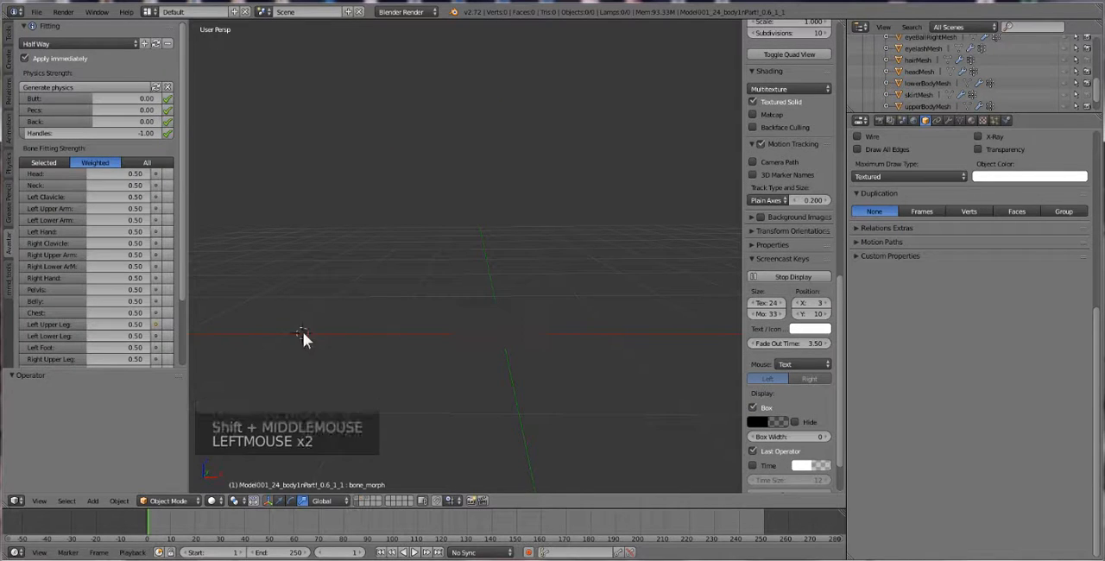
pyautogui.click(92, 501)
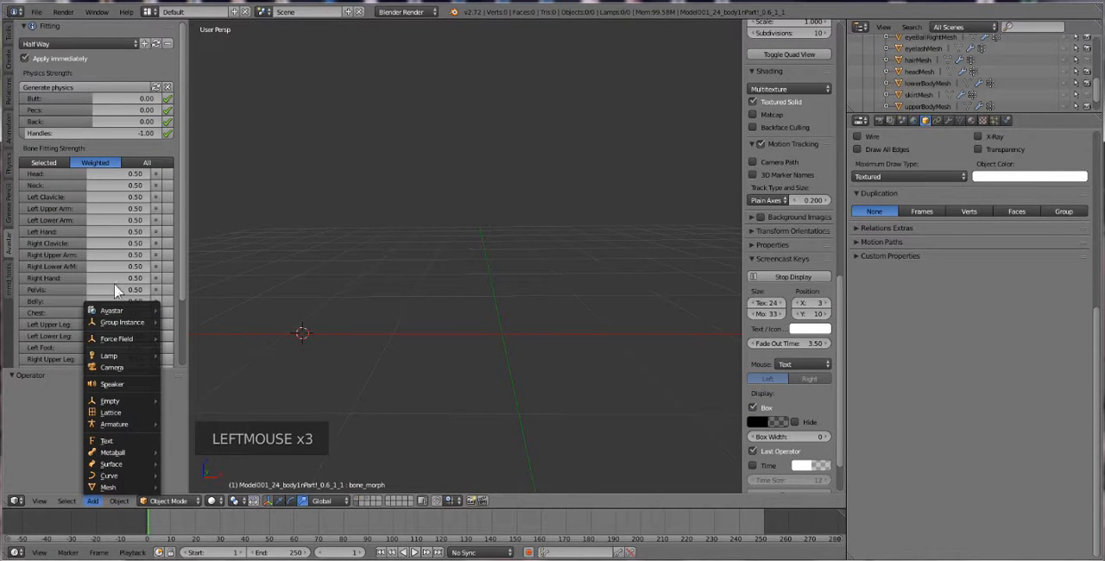
pyautogui.moveTo(118, 310)
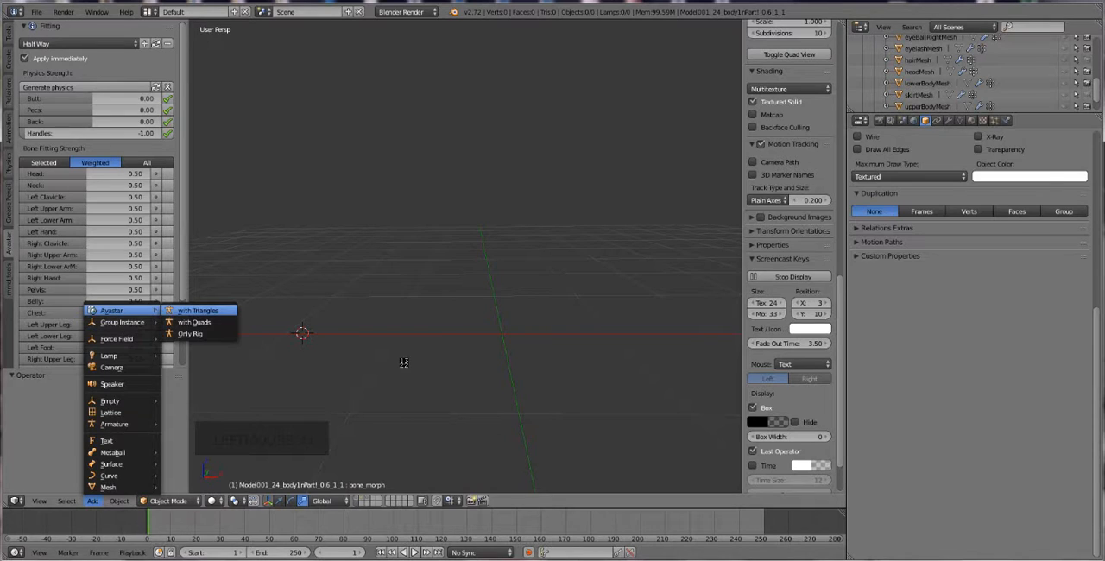
pyautogui.press('Return')
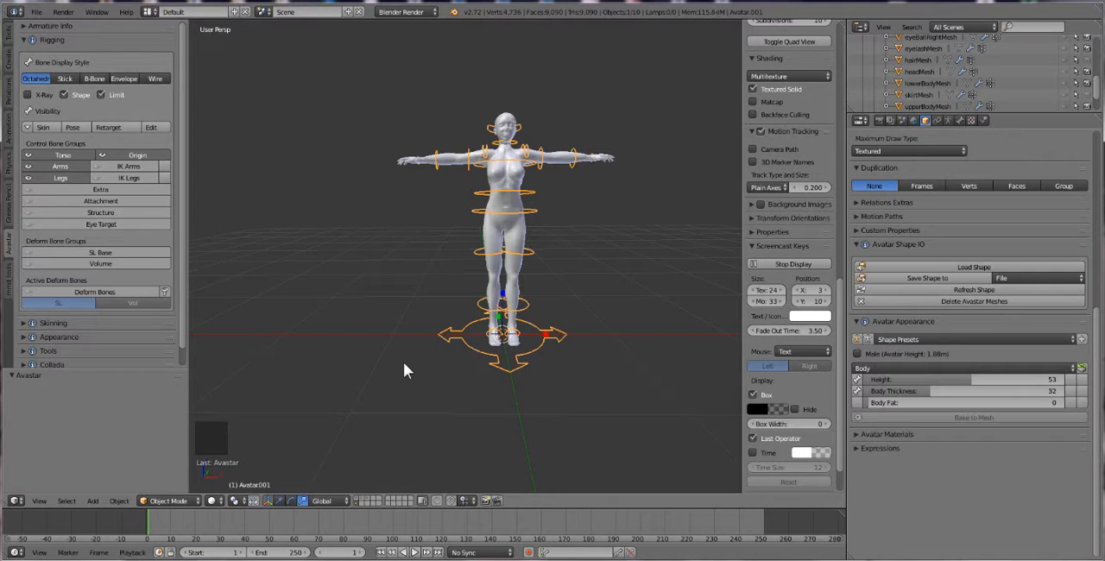
# Move the new reference avatar about -2.073 units along the X axis
pyautogui.click(170, 502)
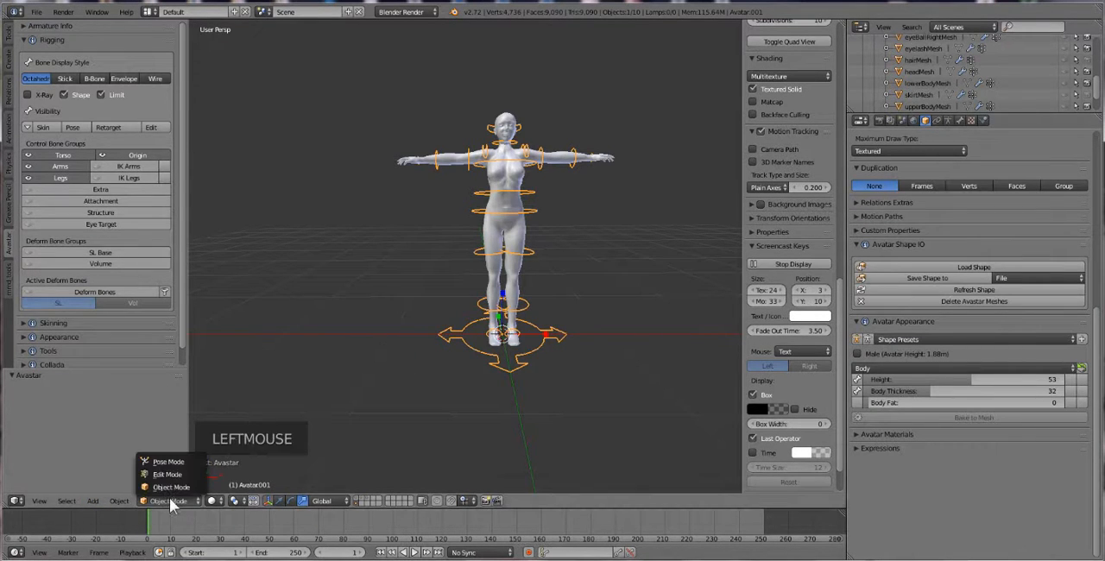
pyautogui.click(276, 499)
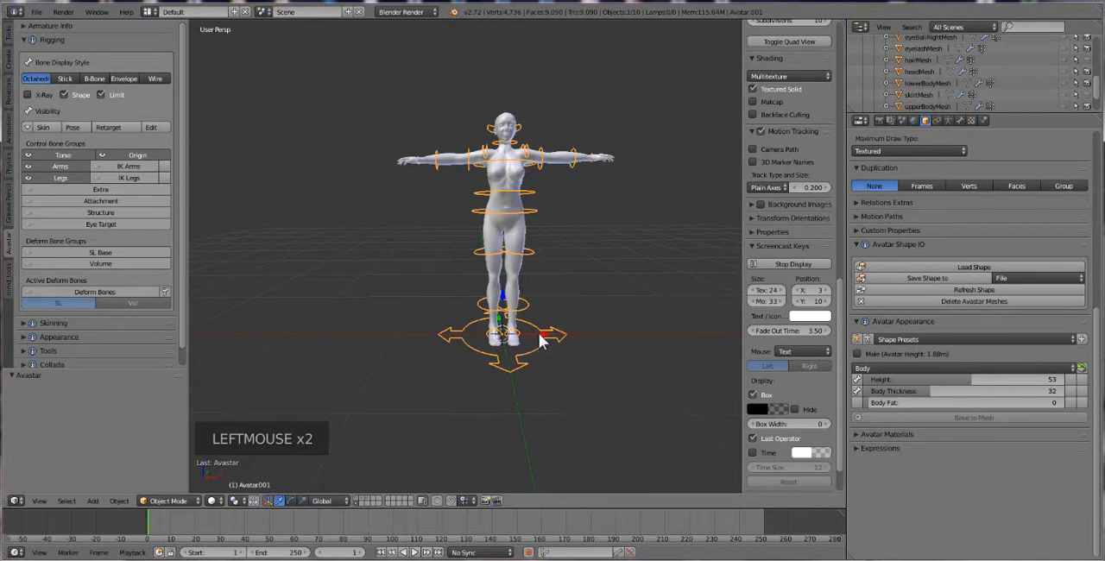
pyautogui.click(280, 503)
pyautogui.moveTo(546, 333); pyautogui.dragTo(316, 332)
pyautogui.scroll(-3, 479, 307)
pyautogui.moveTo(481, 308); pyautogui.dragTo(457, 293, button='middle')
pyautogui.scroll(-1, 479, 301)
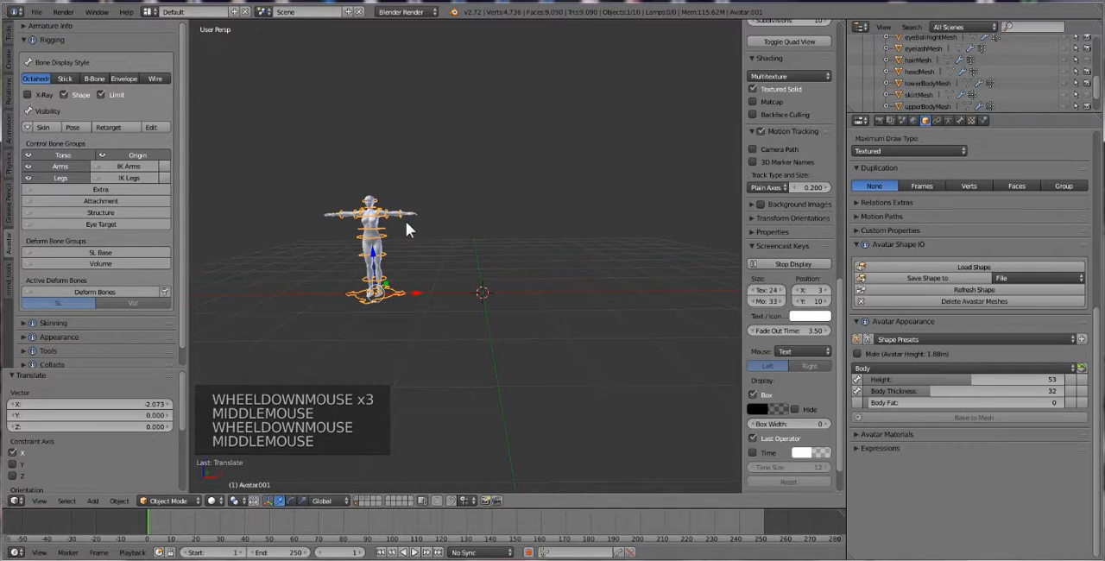
# Deselect the reference avatar and show the hair and body layers alongside it, with their objects selected
pyautogui.press('a')
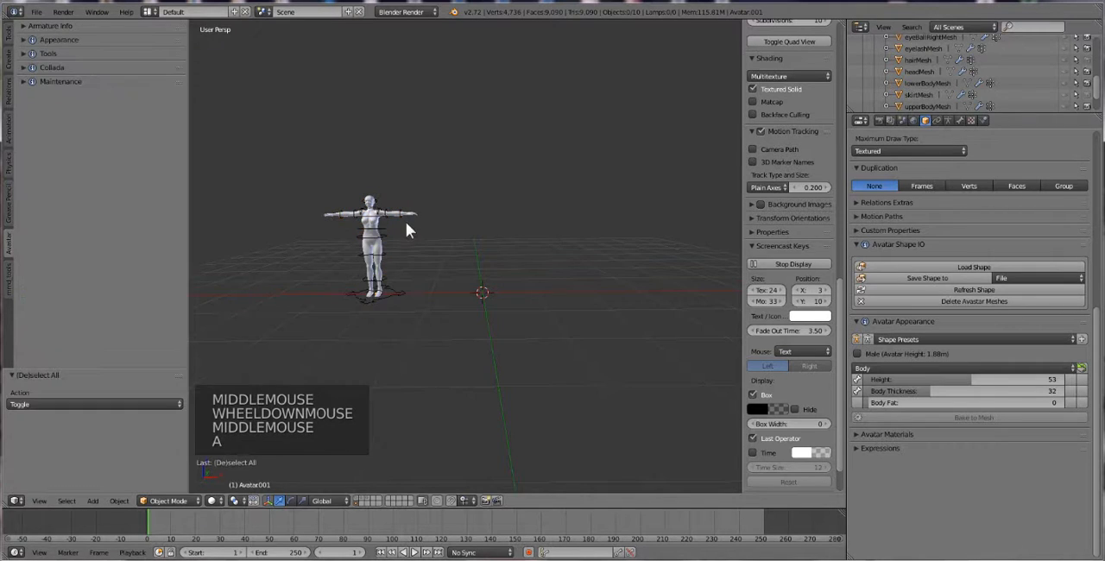
pyautogui.keyDown('shift'); pyautogui.click(366, 498); pyautogui.keyUp('shift')
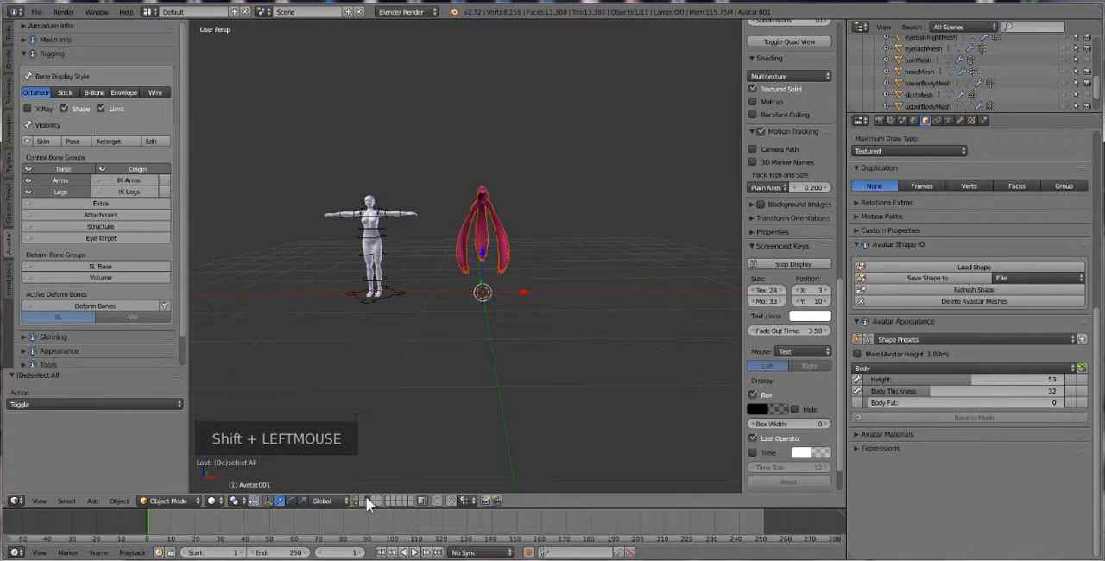
pyautogui.keyDown('shift'); pyautogui.click(356, 497); pyautogui.keyUp('shift')
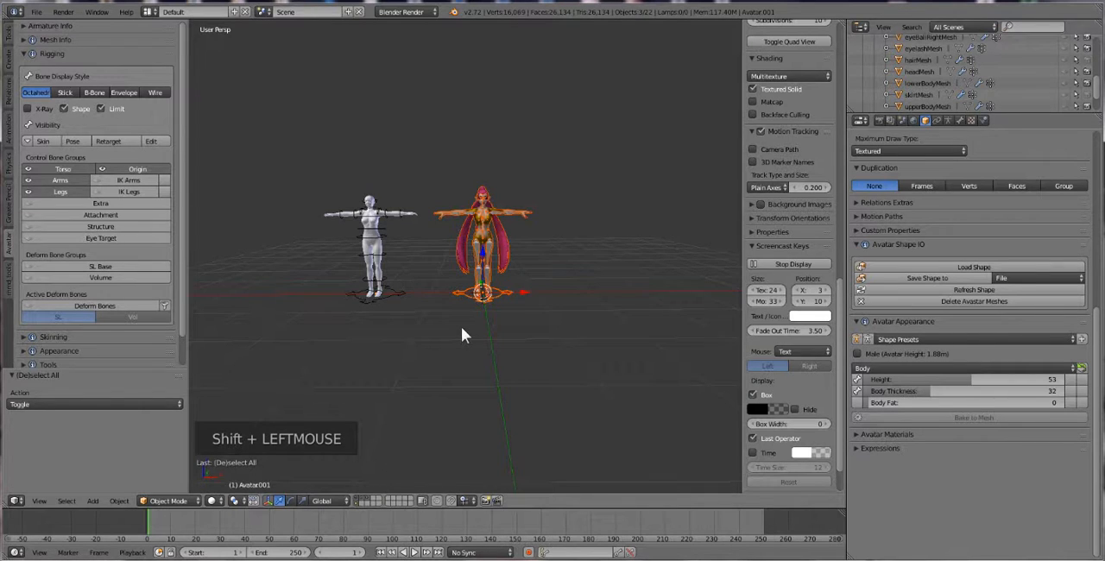
pyautogui.scroll(-1, 486, 320)
pyautogui.moveTo(486, 321); pyautogui.dragTo(476, 323, button='middle')
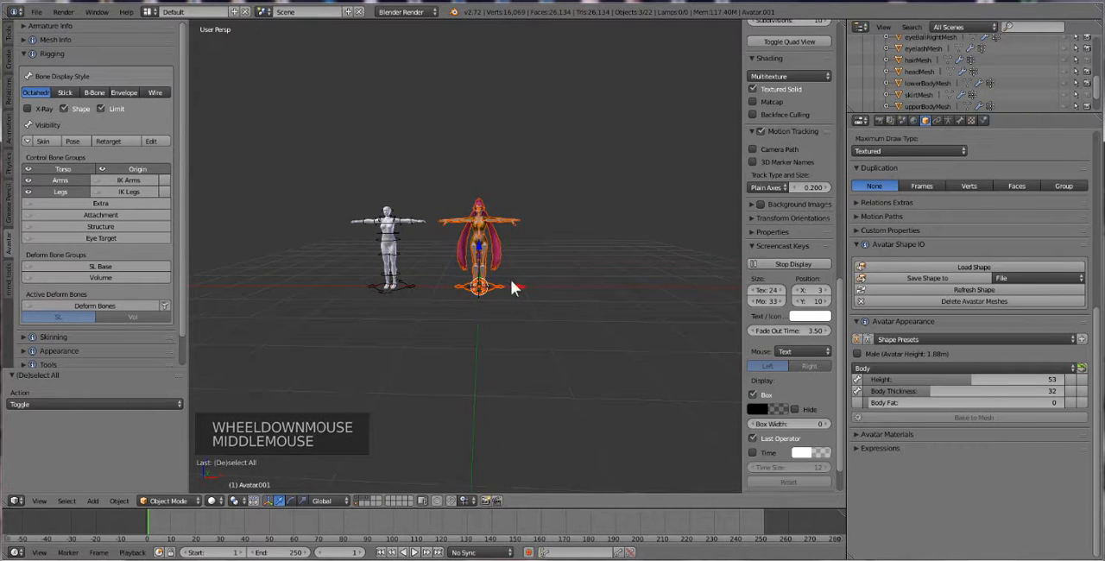
# Scale the selected character, hair and armature up uniformly by a factor of about 4.138
pyautogui.scroll(-1, 510, 286)
pyautogui.press('s')
pyautogui.press('s')
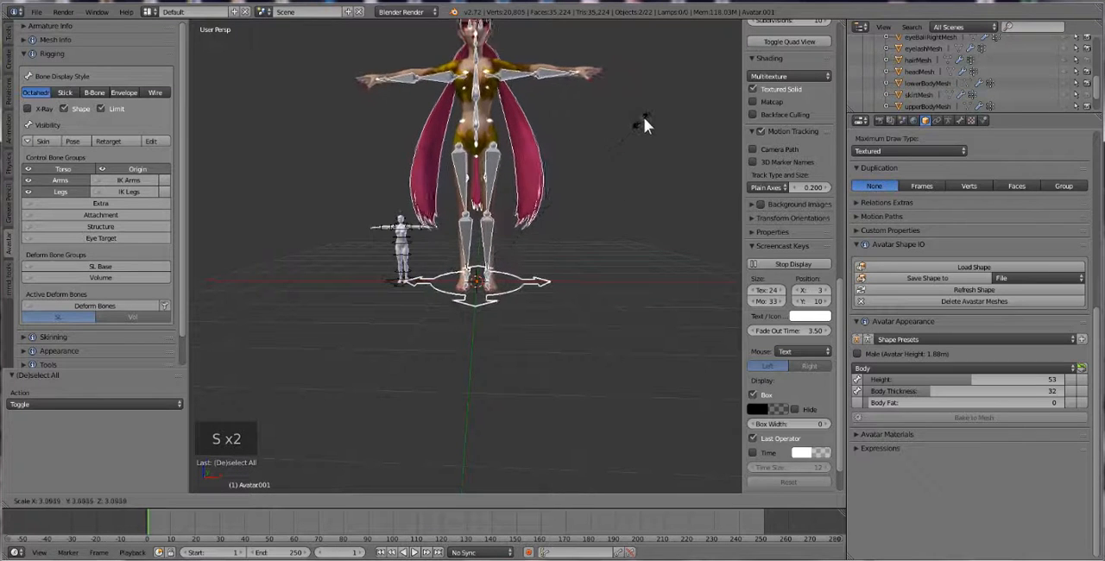
pyautogui.click(672, 91)
pyautogui.scroll(-1, 505, 200)
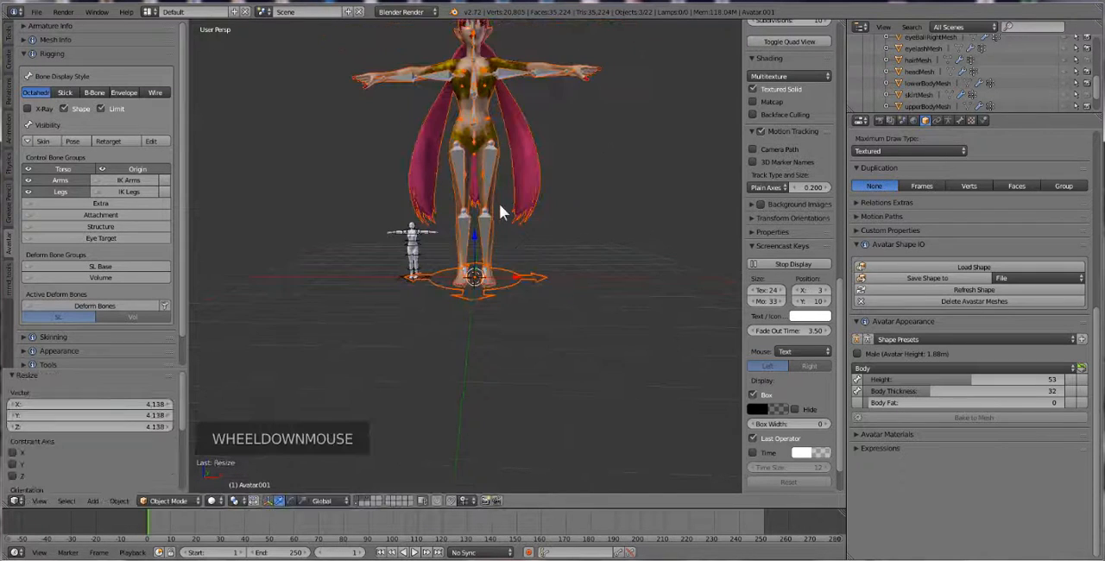
# Enlarge the selected character, hair and armature further by a uniform factor of about 1.709
pyautogui.middleClick(500, 205)
pyautogui.scroll(-1, 504, 215)
pyautogui.press('s')
pyautogui.press('s')
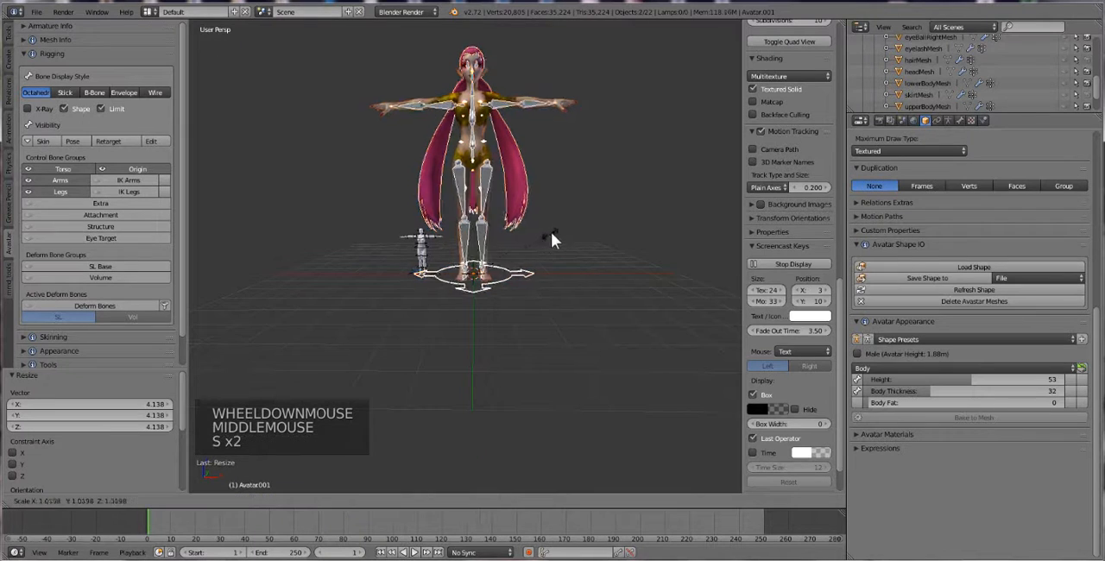
pyautogui.click(587, 188)
pyautogui.scroll(-1, 518, 235)
pyautogui.scroll(-1, 518, 246)
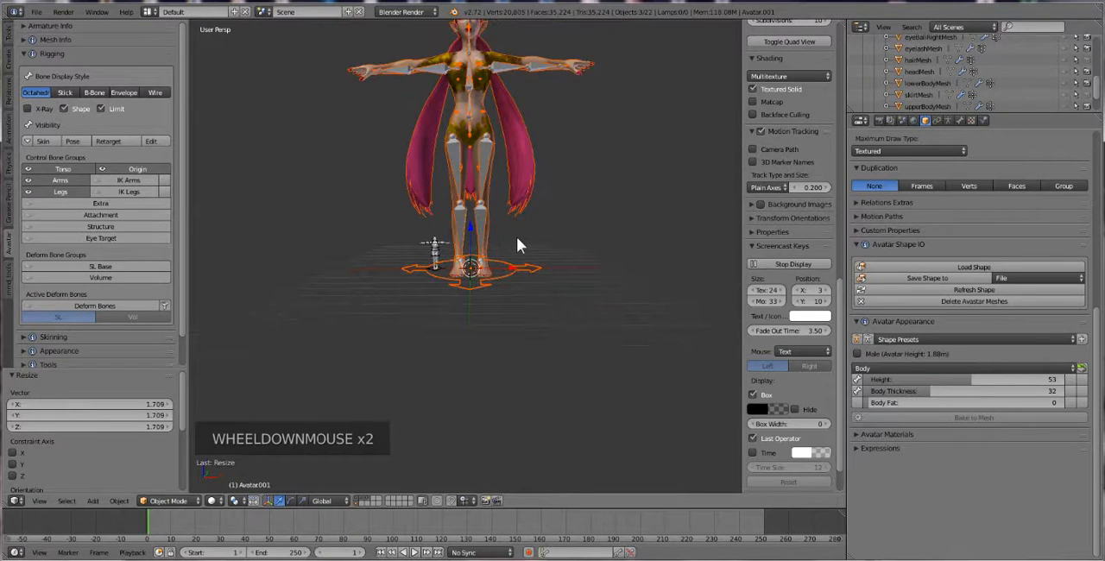
# Fine-tune the character's size with a uniform scale of about 1.064 and compare it with the small reference avatar
pyautogui.middleClick(517, 247)
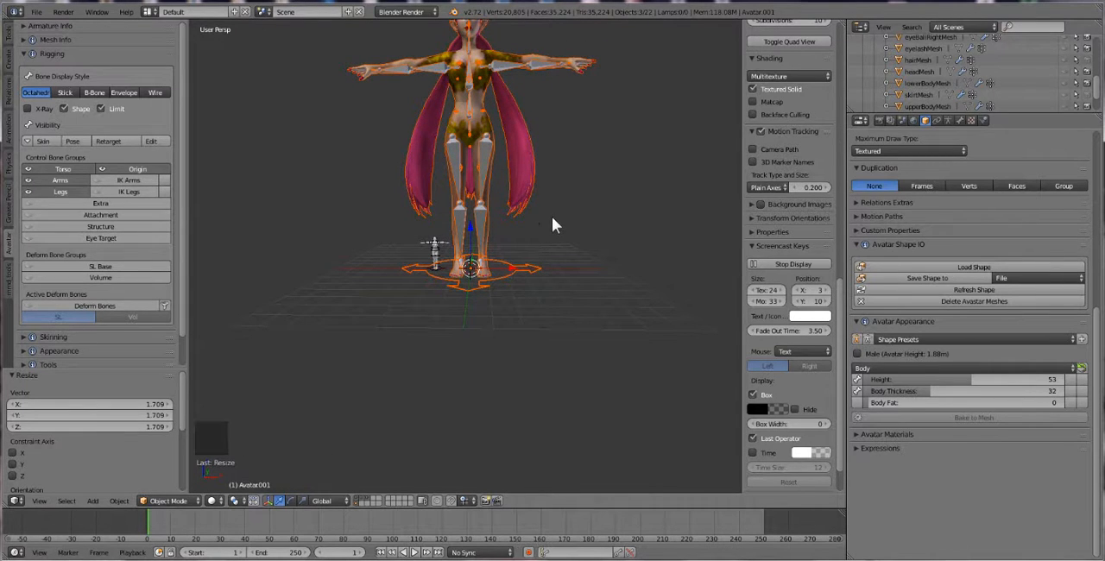
pyautogui.press('s')
pyautogui.click(542, 225)
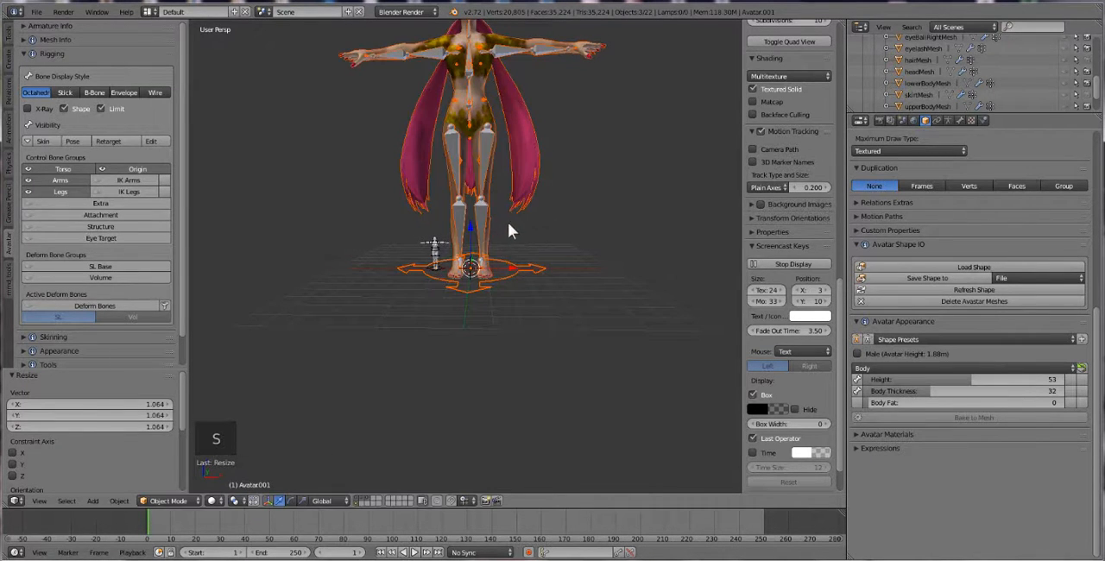
pyautogui.middleClick(506, 229)
pyautogui.moveTo(506, 224); pyautogui.dragTo(538, 231, button='middle')
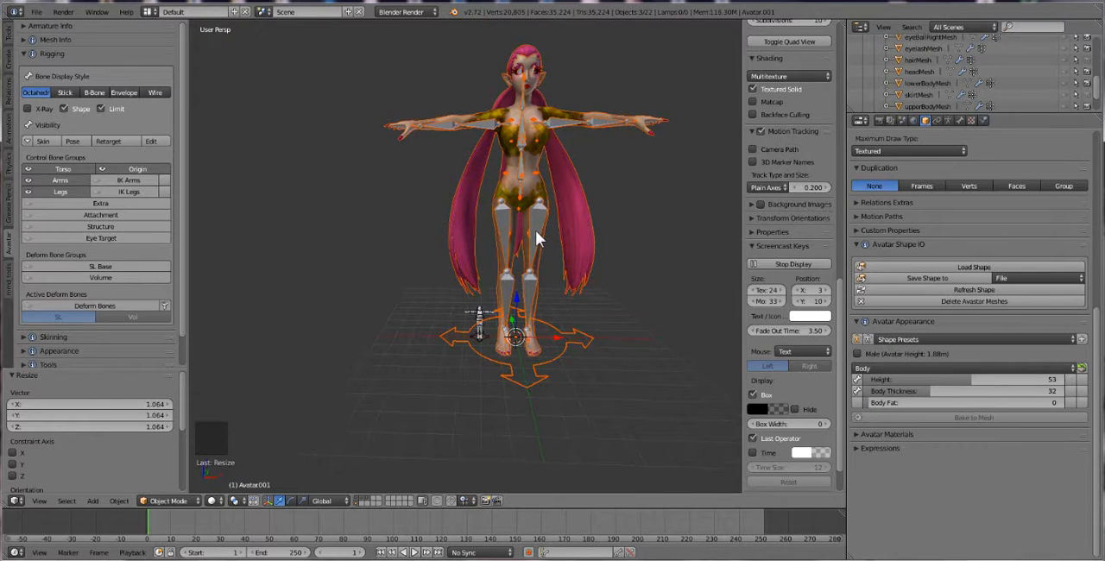
pyautogui.moveTo(535, 231); pyautogui.dragTo(489, 328, button='middle')
pyautogui.scroll(2, 470, 320)
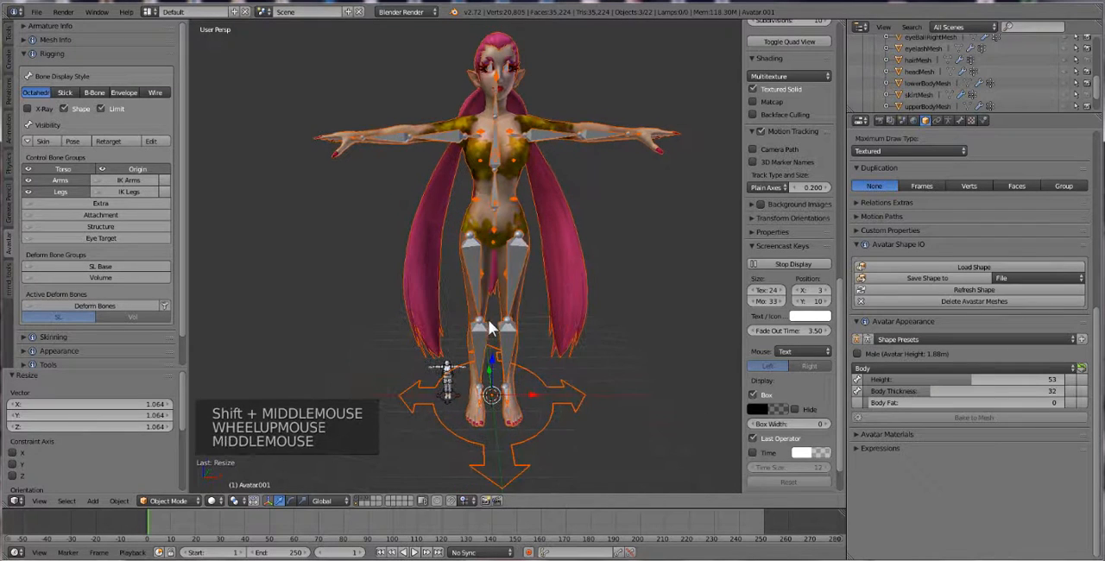
pyautogui.moveTo(548, 432); pyautogui.dragTo(507, 425, button='middle')
pyautogui.middleClick(507, 425)
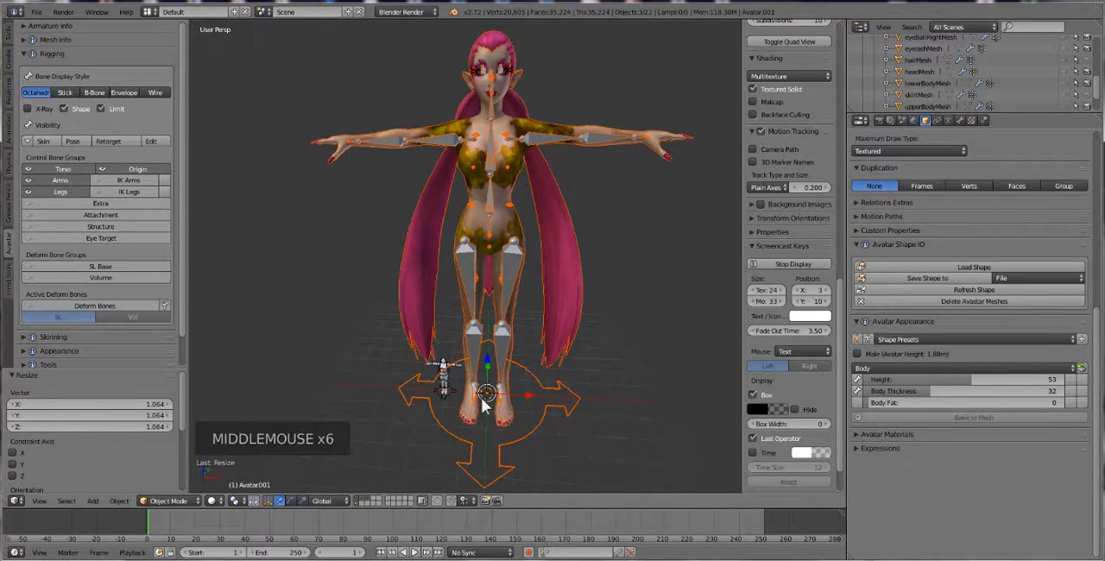
pyautogui.keyDown('shift'); pyautogui.moveTo(464, 235); pyautogui.dragTo(456, 264, button='middle'); pyautogui.keyUp('shift')
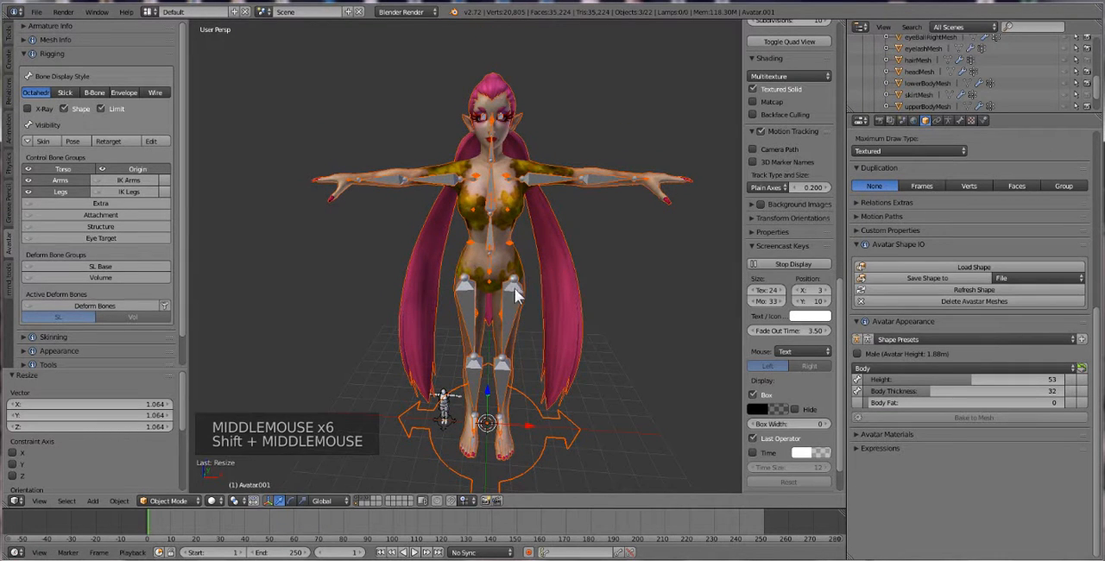
# Deselect everything and select only the character's body mesh
pyautogui.keyDown('shift'); pyautogui.click(368, 498); pyautogui.keyUp('shift')
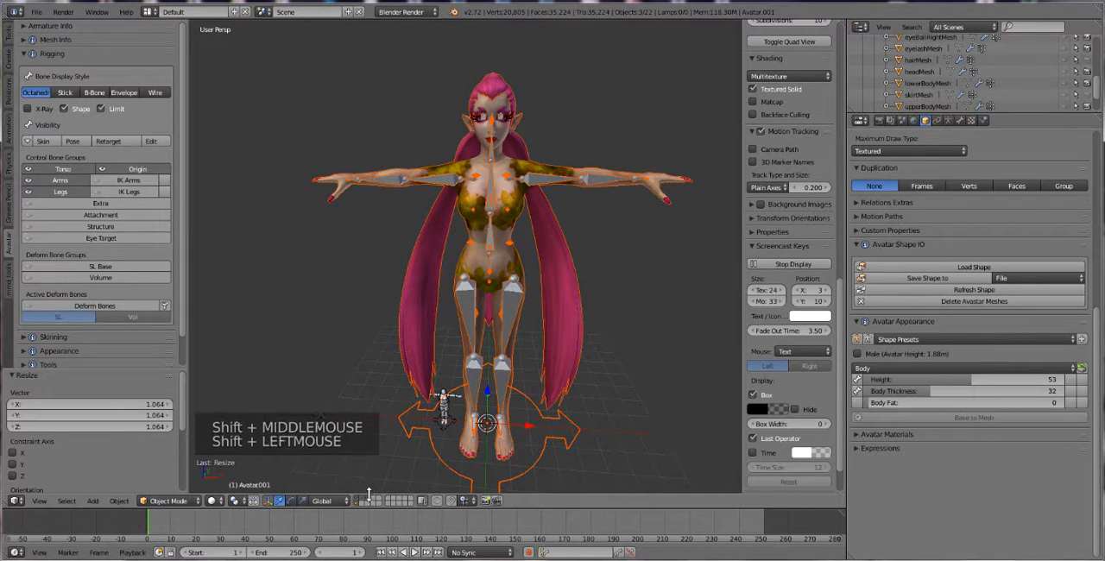
pyautogui.press('a')
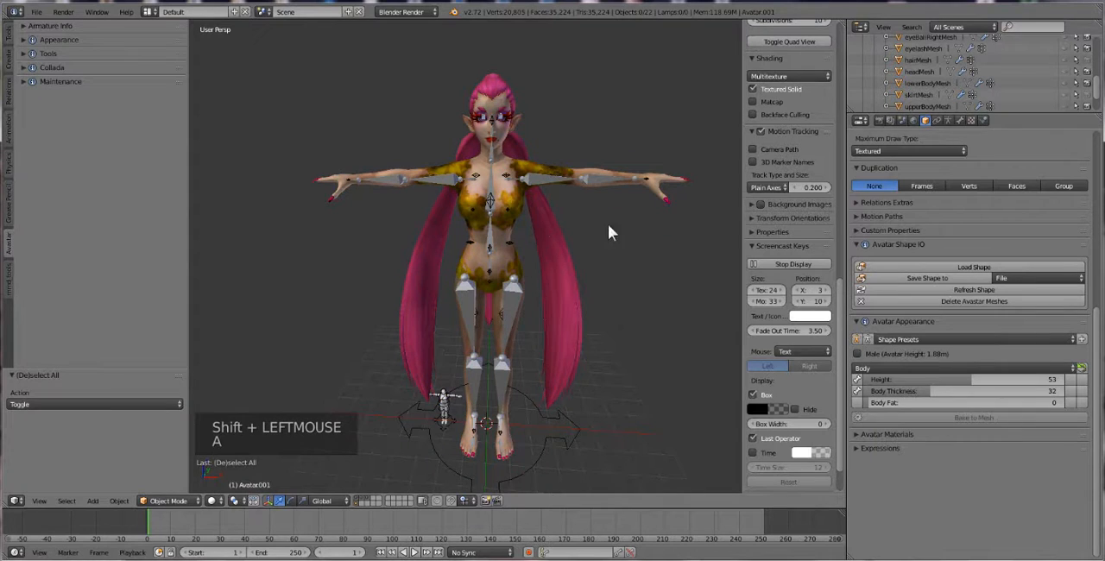
pyautogui.rightClick(669, 176)
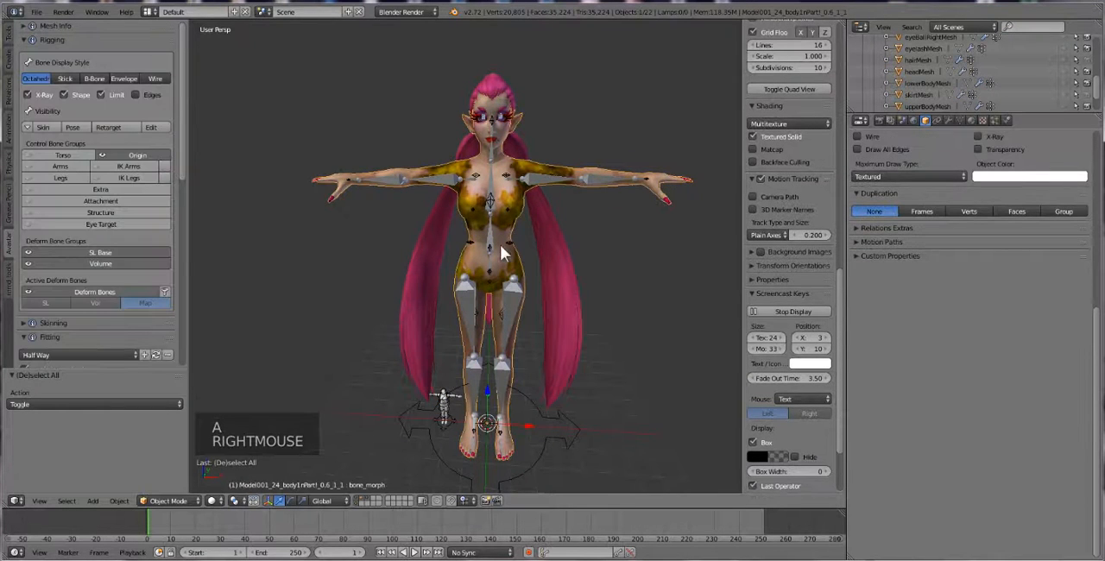
# Start a Collada (Avastar) export of the body mesh and enable the advanced option Apply Armature scale
pyautogui.click(36, 12)
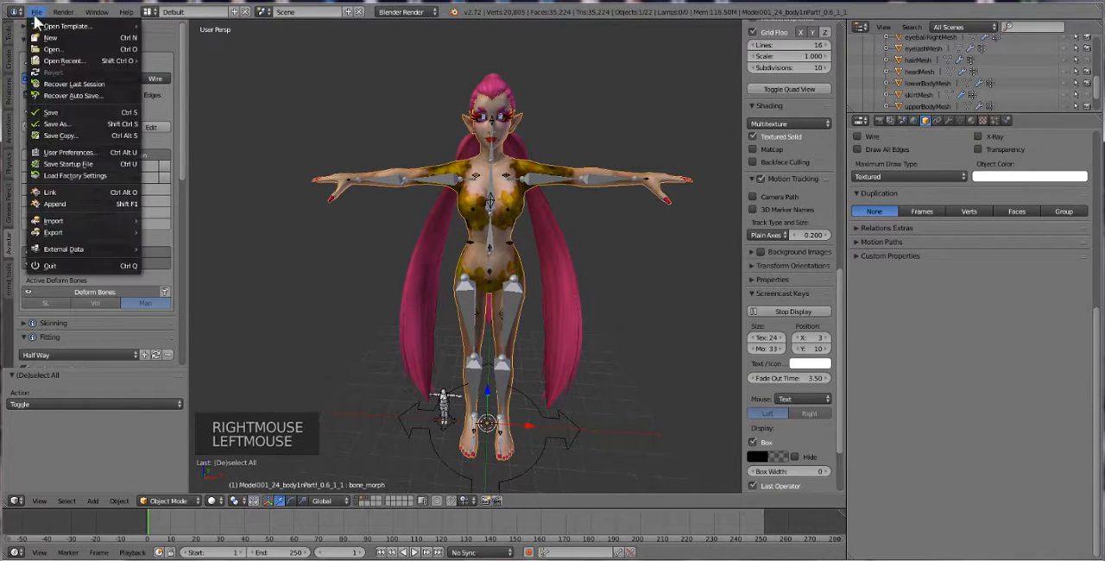
pyautogui.moveTo(94, 234)
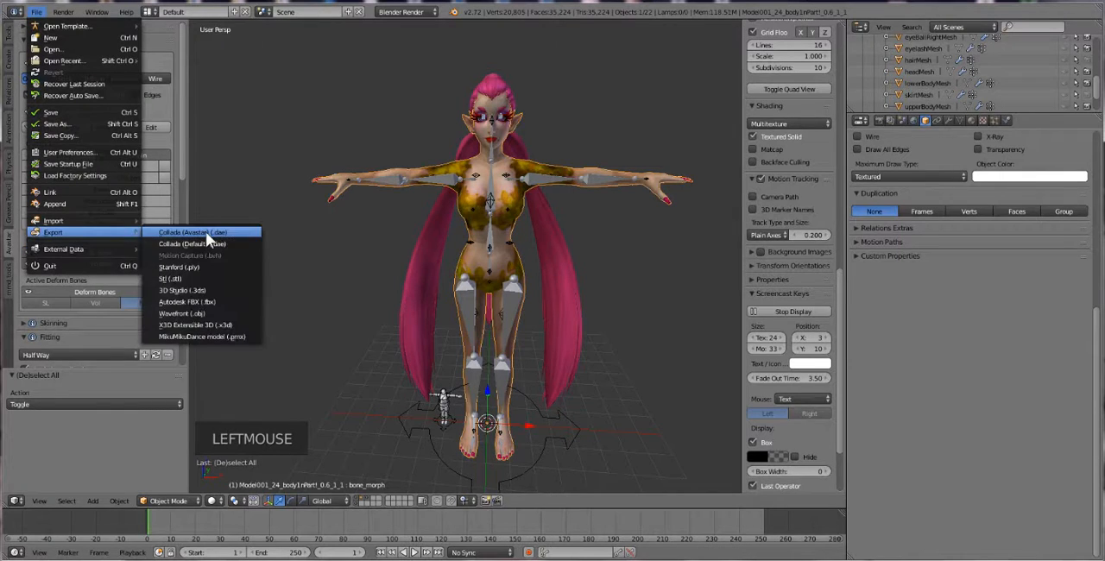
pyautogui.click(206, 231)
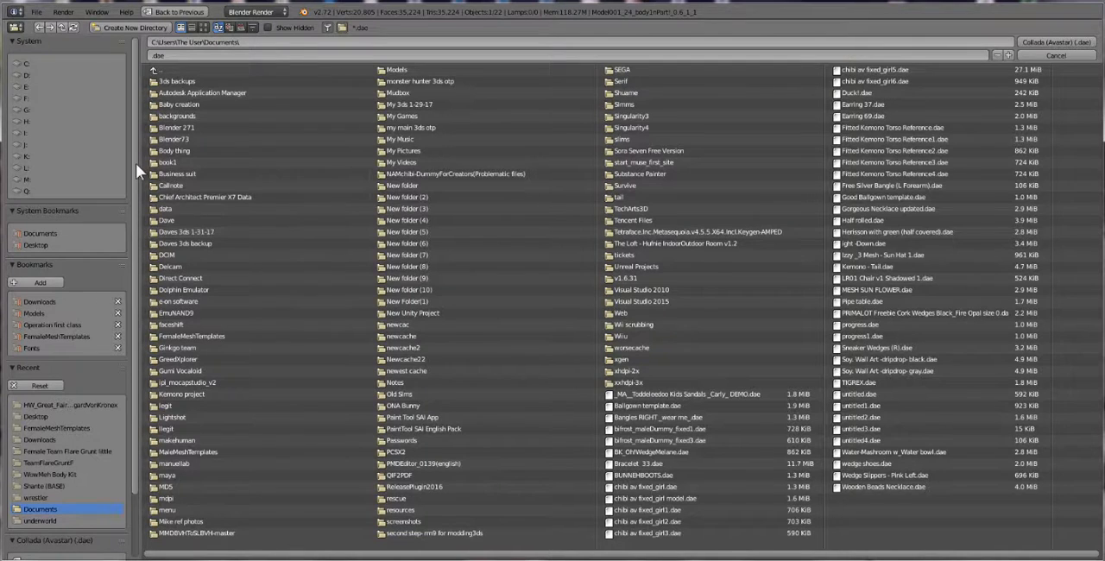
pyautogui.moveTo(139, 165); pyautogui.dragTo(225, 247)
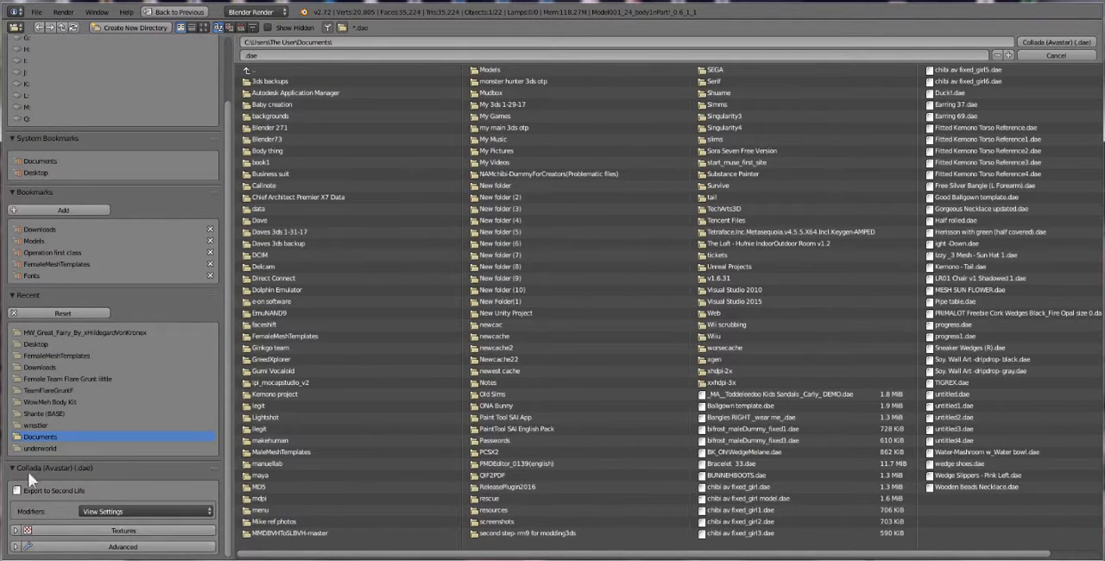
pyautogui.click(15, 547)
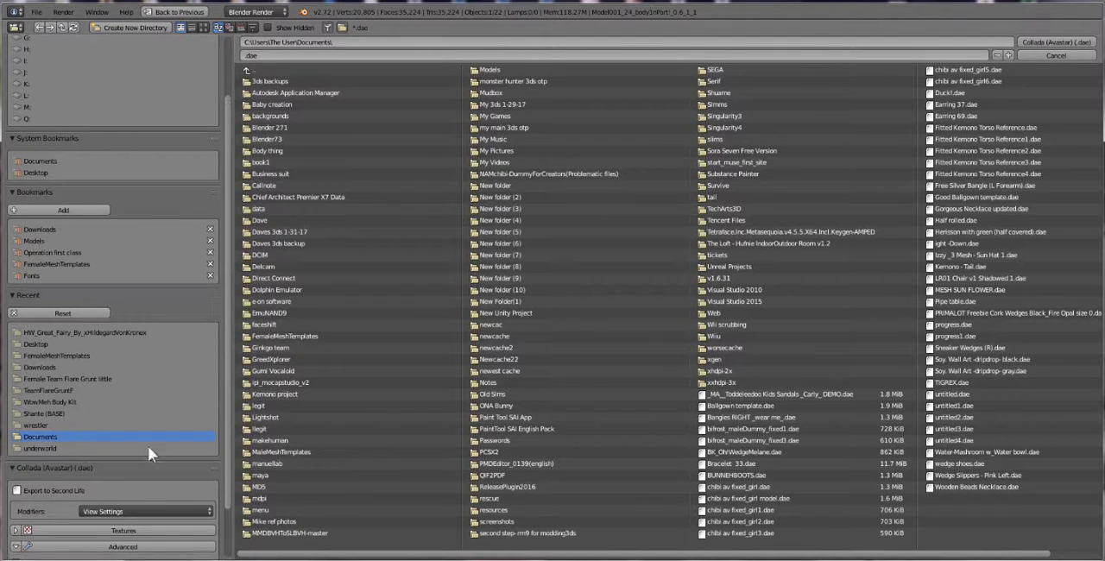
pyautogui.scroll(-3, 226, 328)
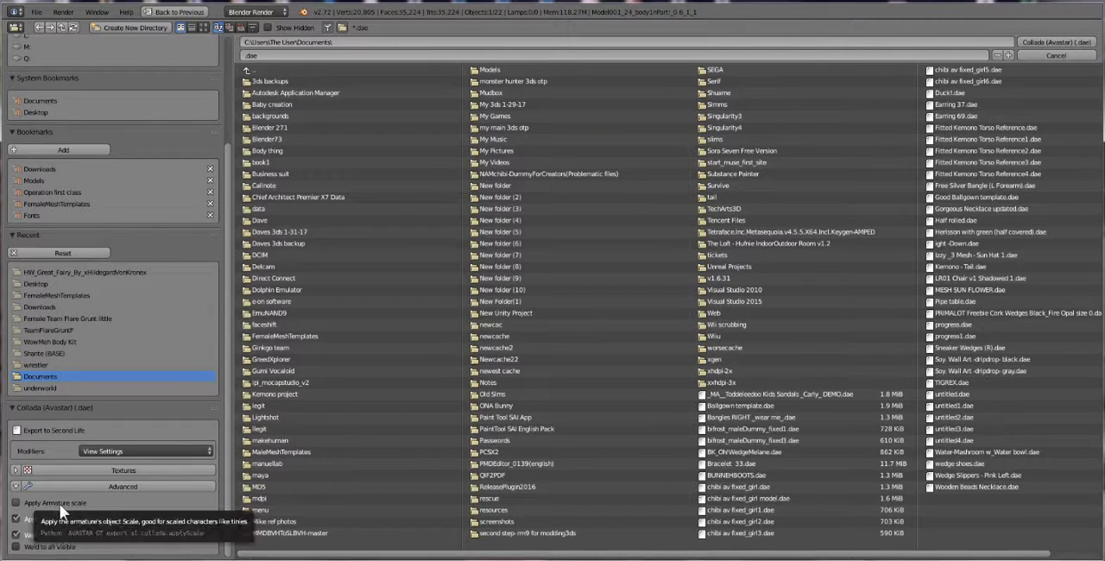
pyautogui.click(27, 506)
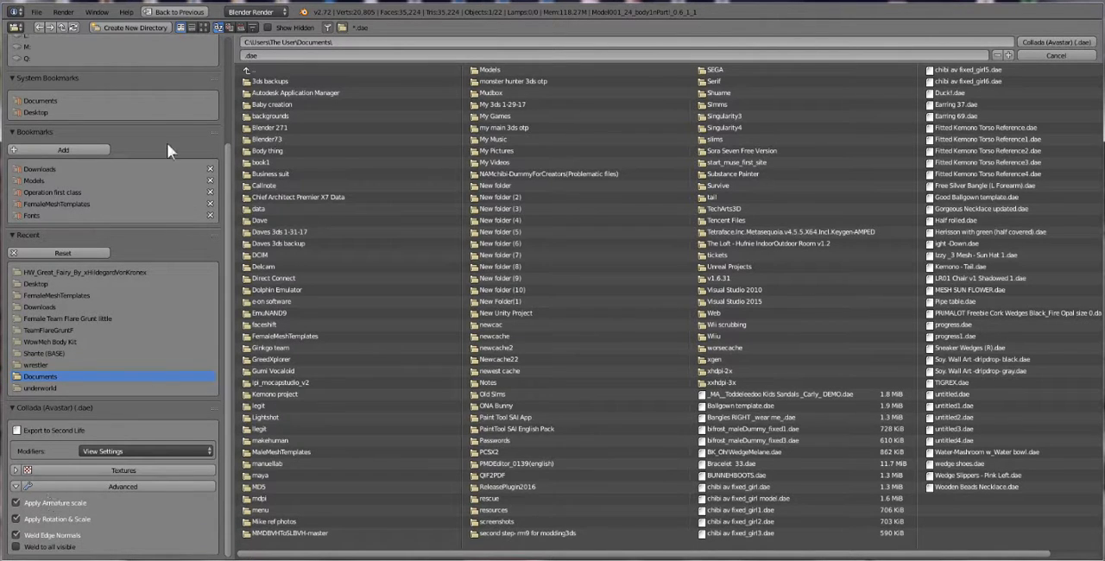
# Choose the recent HW_Great_Fairy folder, name the file Giante and export the body as a .dae file
pyautogui.click(43, 114)
pyautogui.click(95, 273)
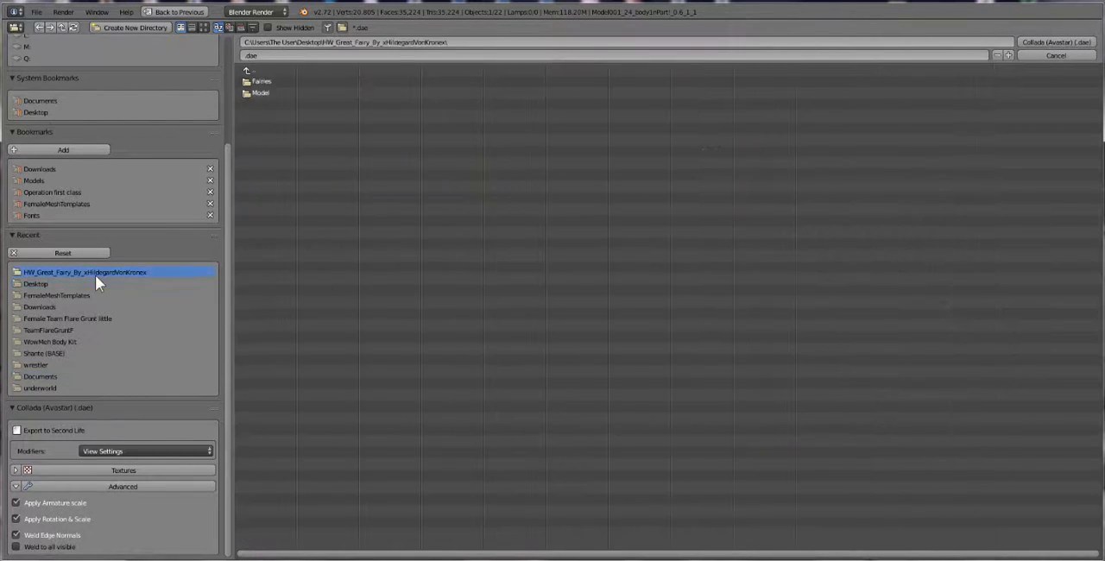
pyautogui.click(241, 56)
pyautogui.press('Left')
pyautogui.write('Giante')
pyautogui.press('Return')
pyautogui.click(1047, 41)
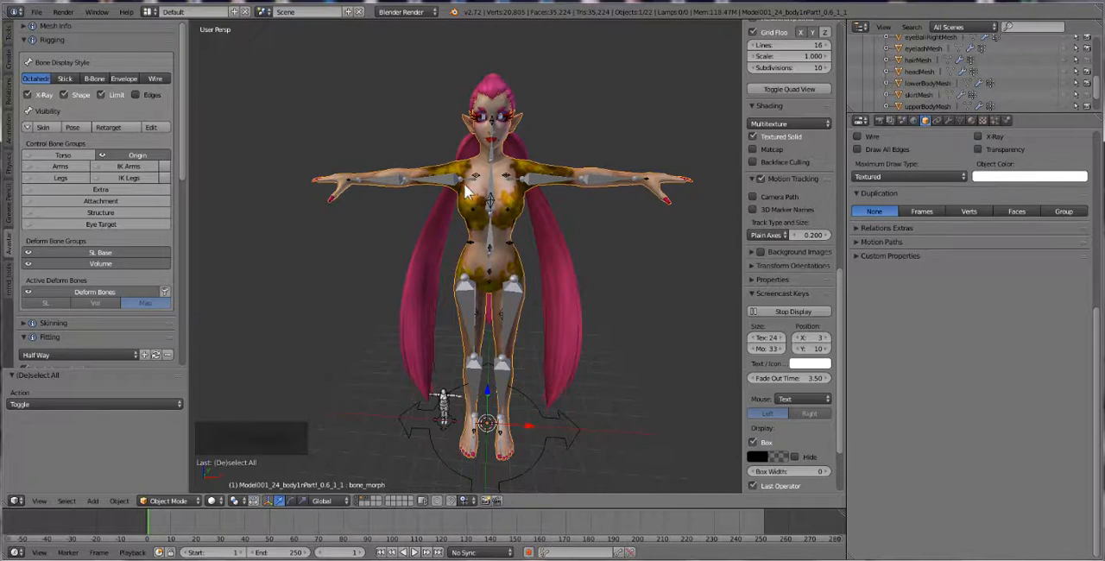
pyautogui.moveTo(587, 179); pyautogui.dragTo(539, 190, button='middle')
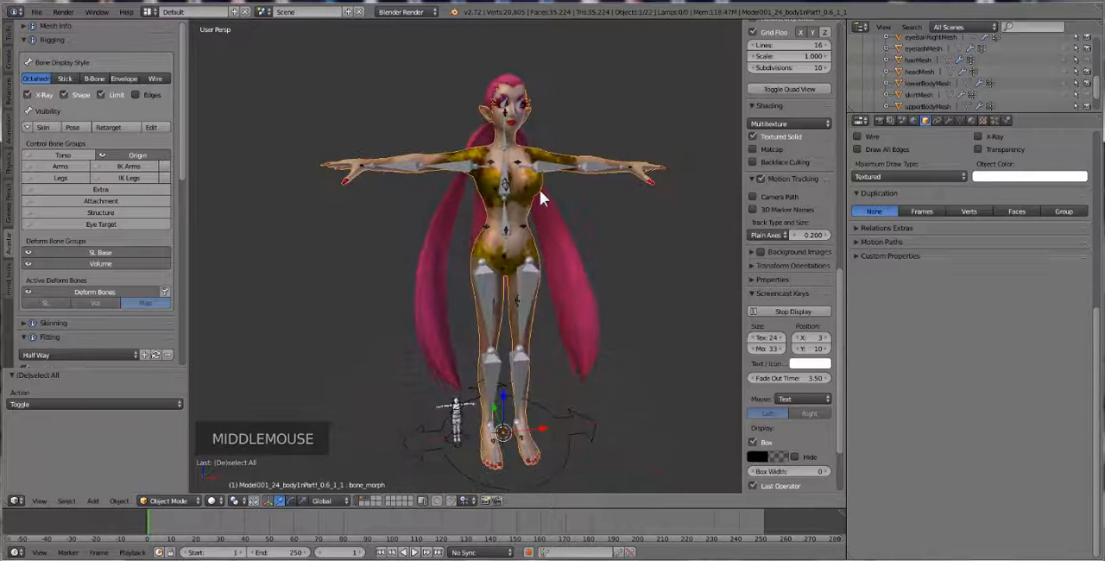